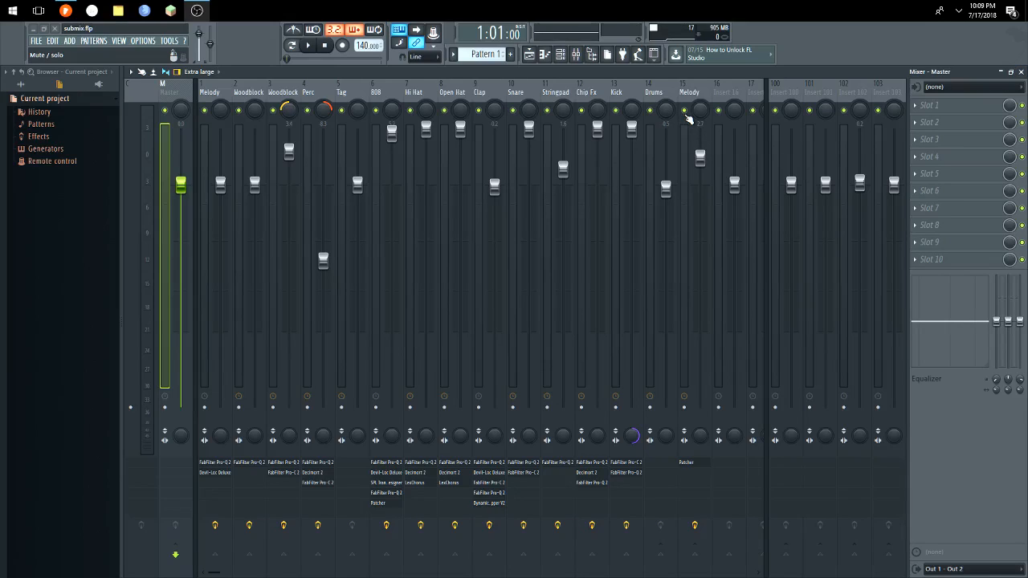
# Mute the Melody submix on insert 15 and the 808 track, and start song playback.
pyautogui.click(686, 113)
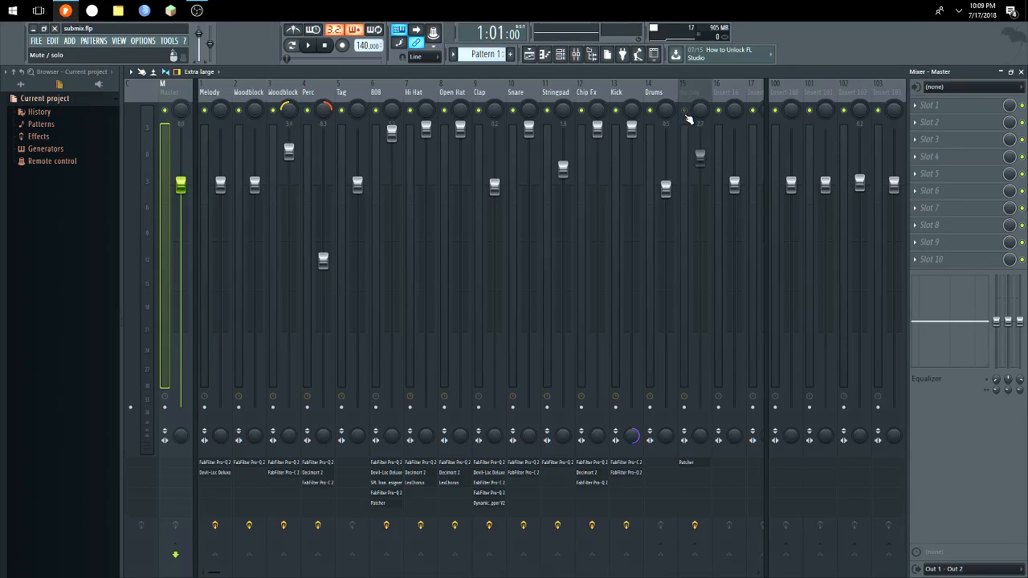
pyautogui.click(378, 111)
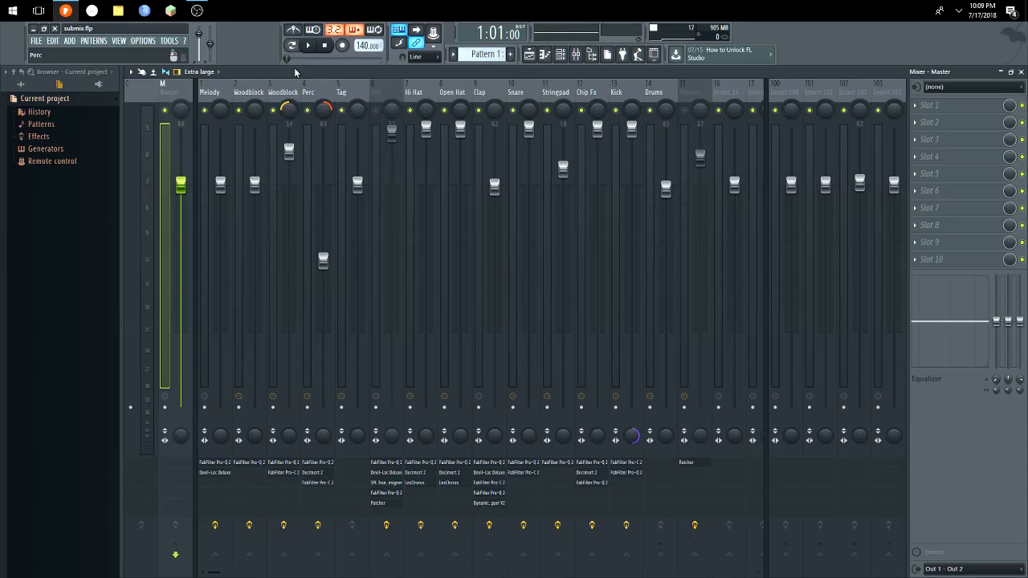
pyautogui.click(314, 46)
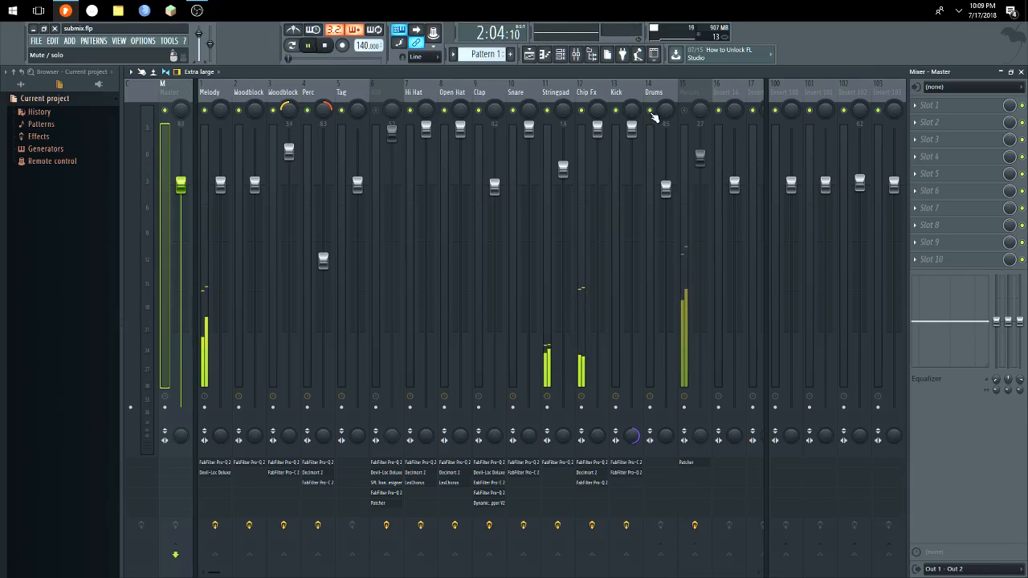
# Move playback to bar 23 in the playlist and check the track levels in the mixer.
pyautogui.click(119, 41)
pyautogui.click(147, 62)
pyautogui.scroll(-4, 361, 106)
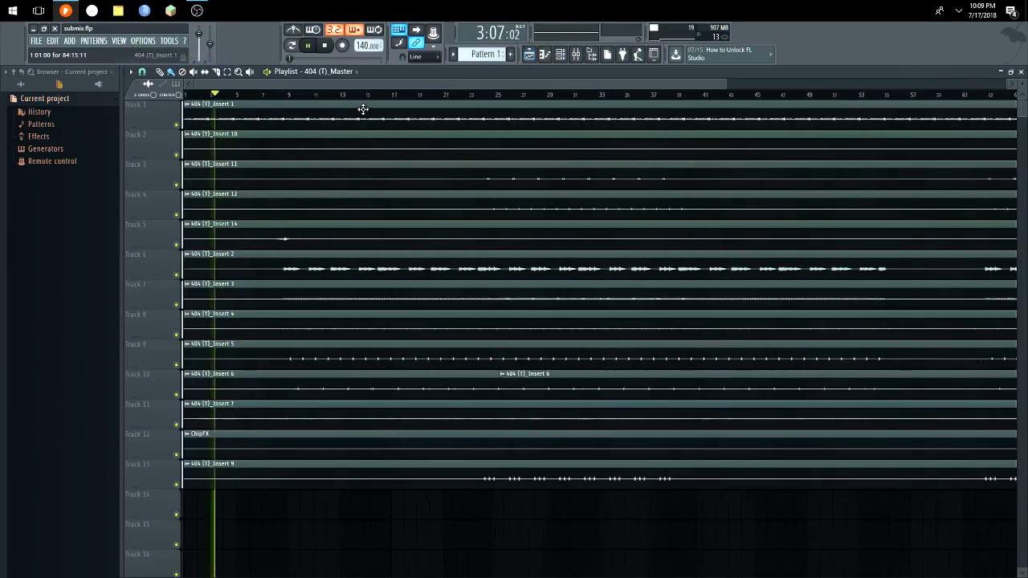
pyautogui.click(366, 97)
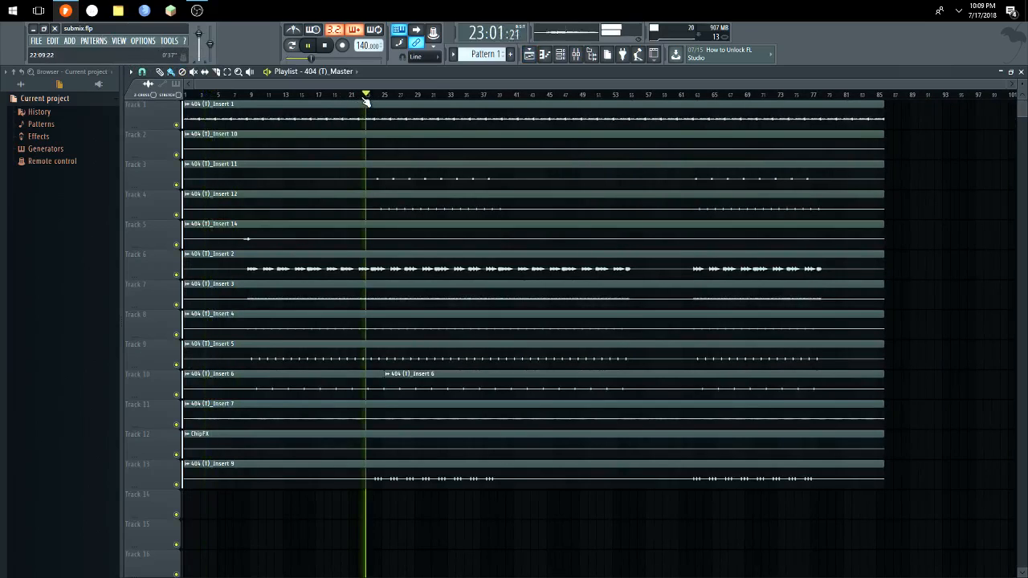
pyautogui.click(119, 41)
pyautogui.click(141, 89)
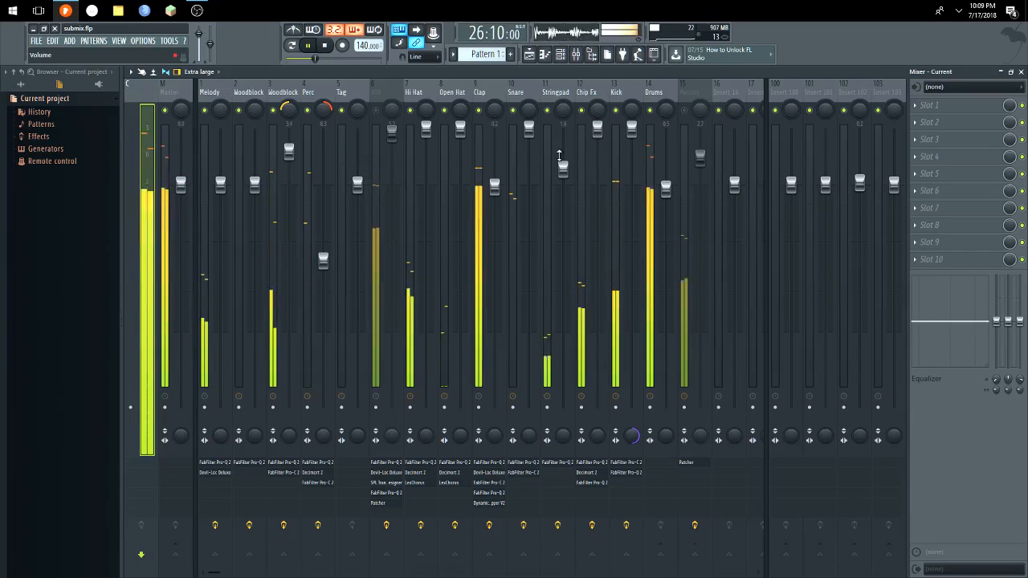
# Select bars 24 to 38 across all playlist tracks as the playback loop.
pyautogui.click(119, 41)
pyautogui.click(132, 51)
pyautogui.scroll(3, 357, 205)
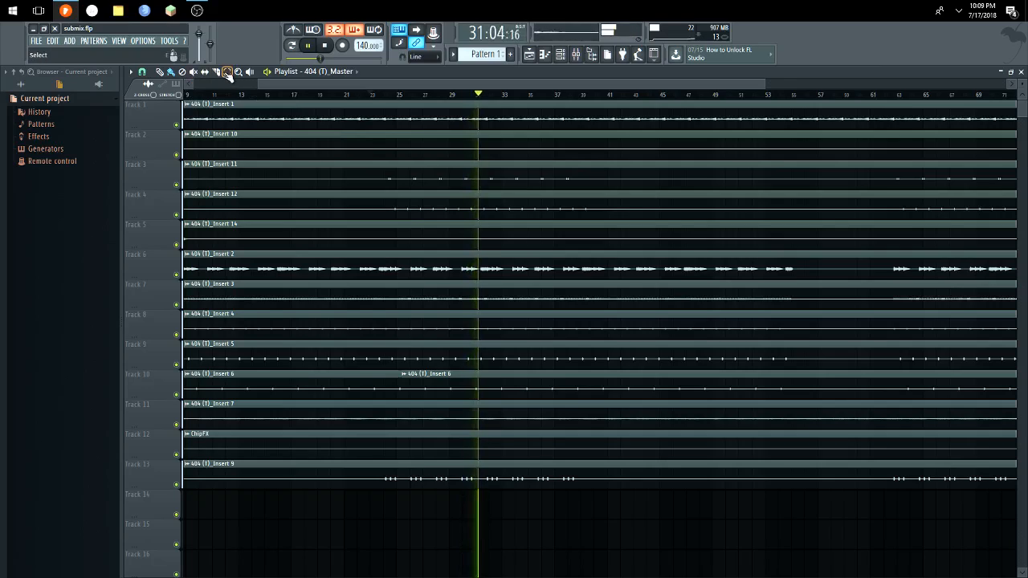
pyautogui.scroll(3, 436, 131)
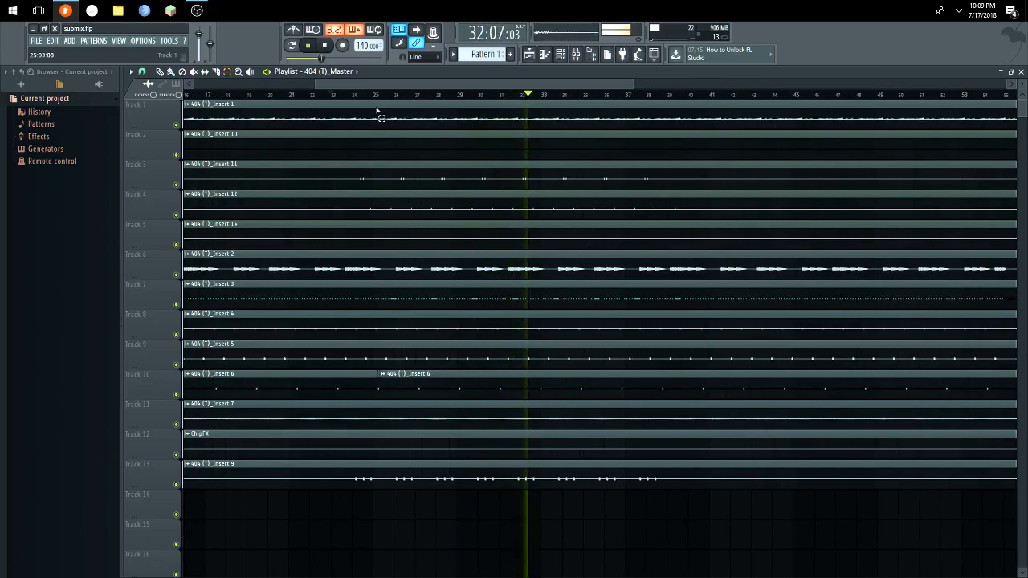
pyautogui.moveTo(377, 96); pyautogui.dragTo(542, 98)
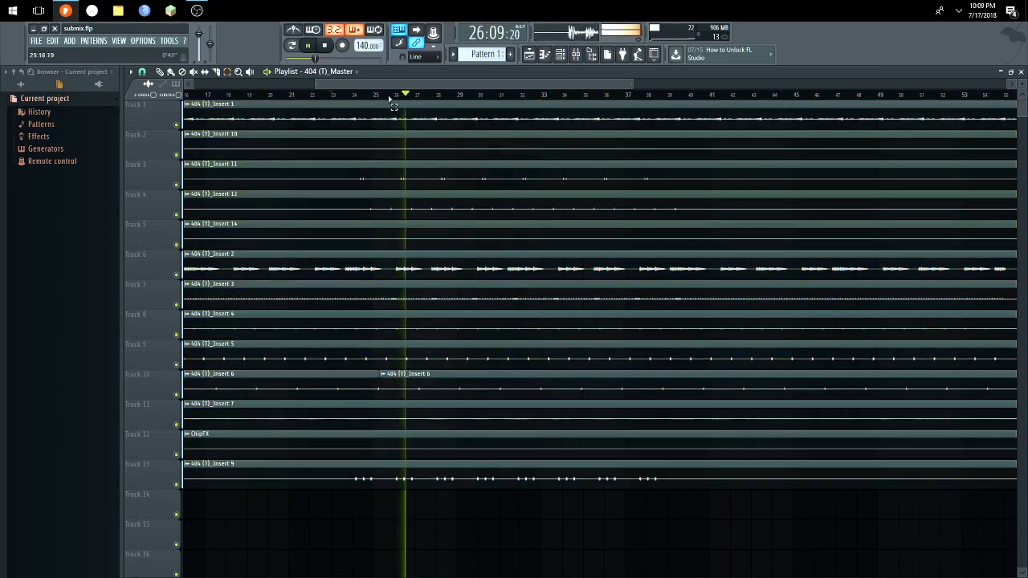
pyautogui.moveTo(332, 97); pyautogui.dragTo(500, 100)
pyautogui.moveTo(354, 99); pyautogui.dragTo(661, 131)
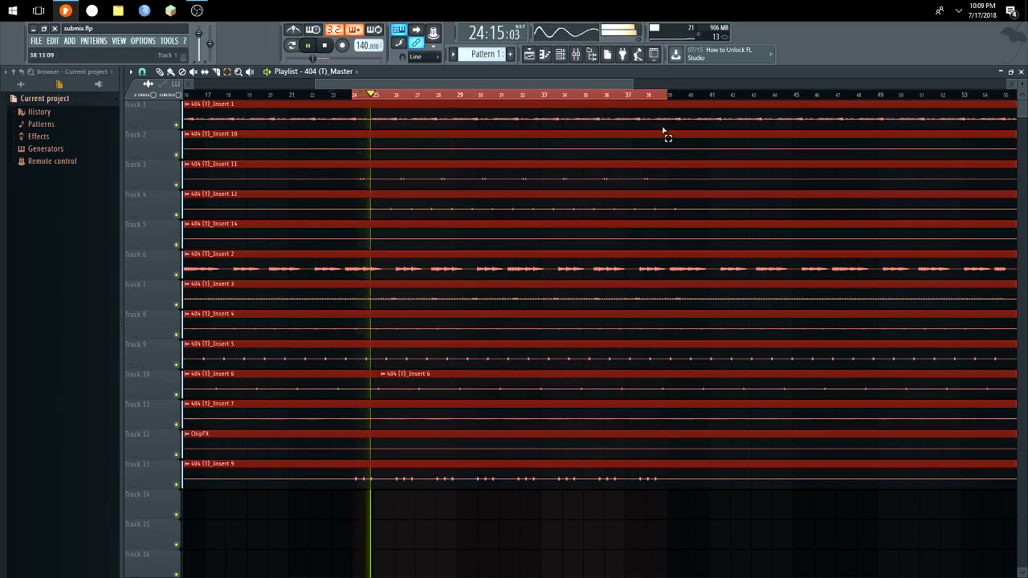
pyautogui.scroll(-3, 418, 184)
# Stop playback and bring up the mixer.
pyautogui.click(118, 43)
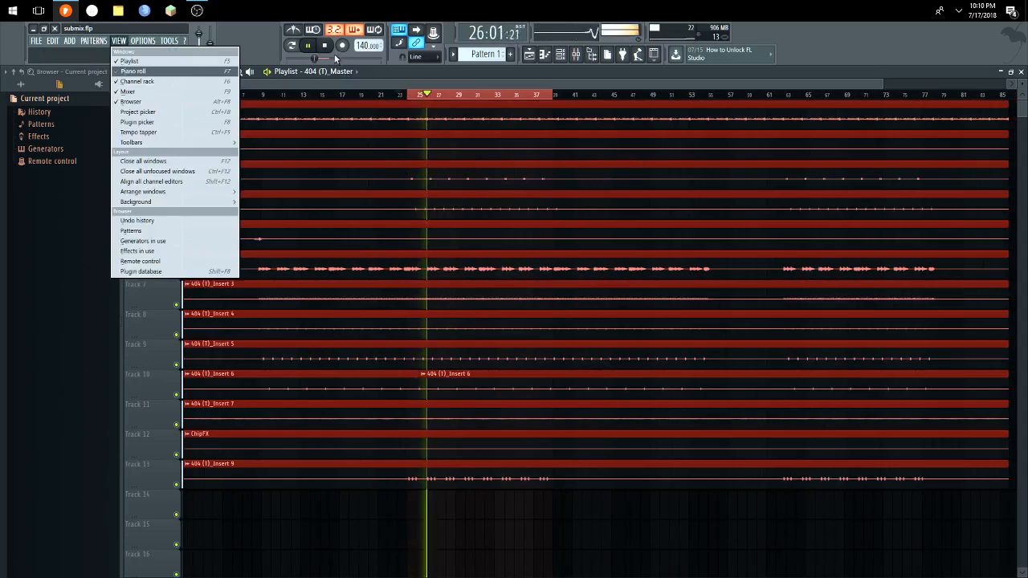
pyautogui.click(325, 45)
pyautogui.click(118, 40)
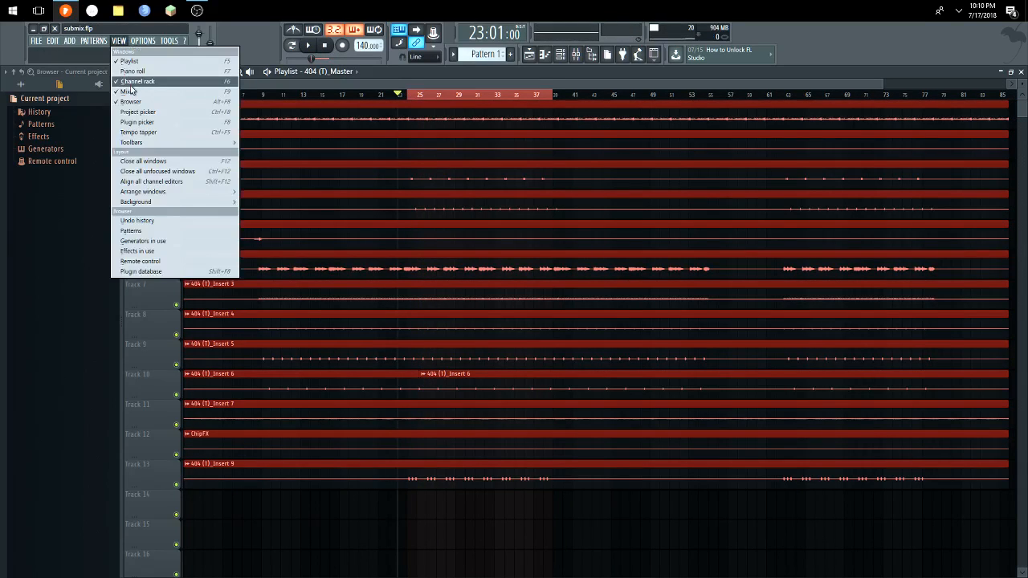
pyautogui.click(129, 92)
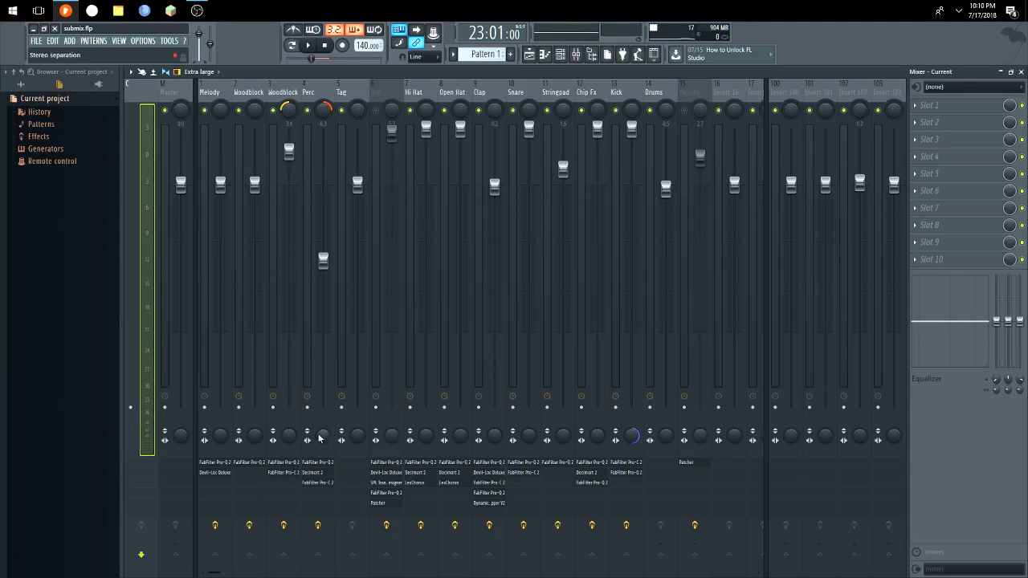
# Disable the effect slots on both Woodblock tracks, Perc, Hi Hat, Open Hat, Clap, Snare and Kick.
pyautogui.click(283, 526)
pyautogui.click(318, 526)
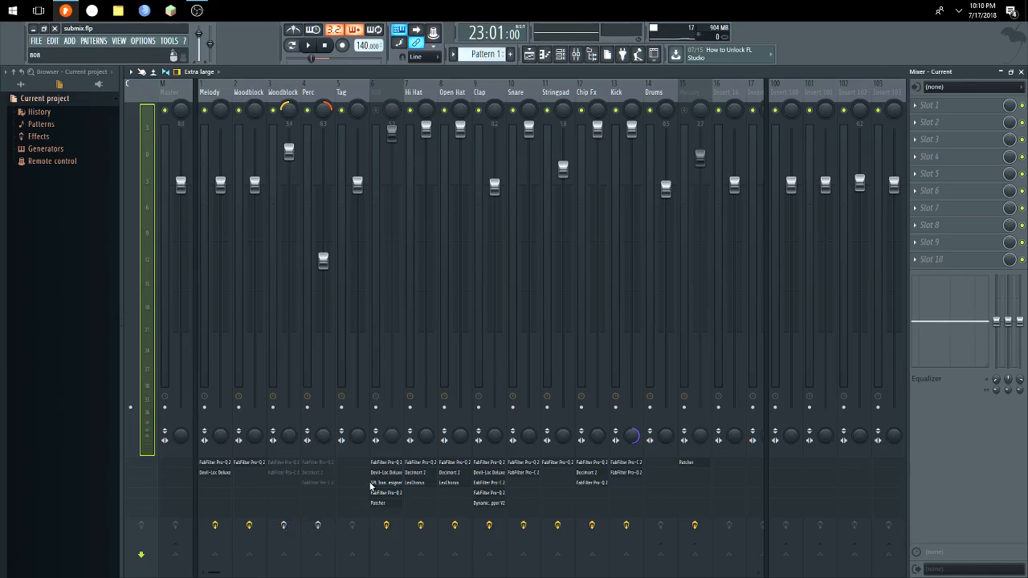
pyautogui.click(420, 526)
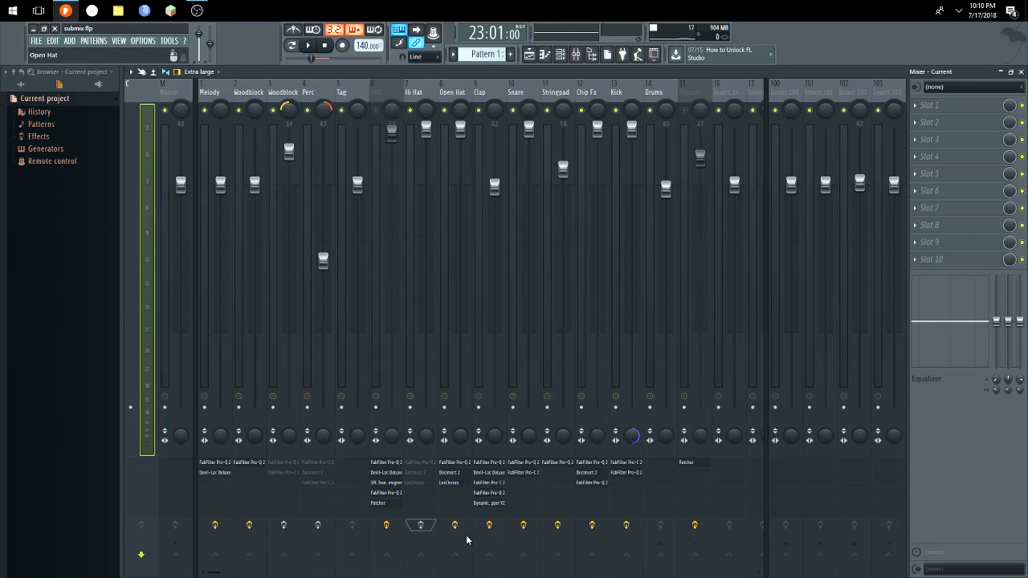
pyautogui.click(441, 532)
pyautogui.click(454, 527)
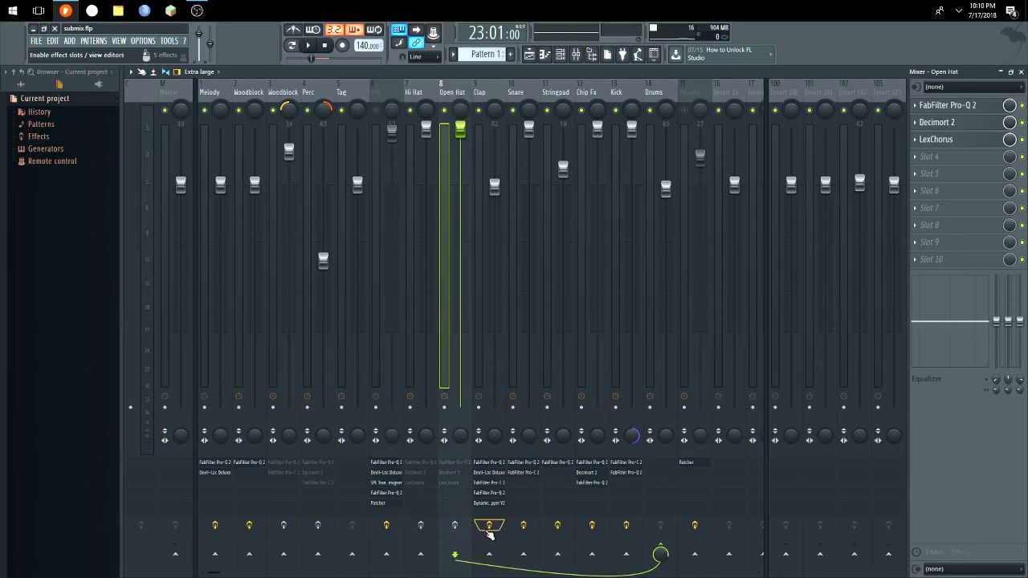
pyautogui.click(490, 526)
pyautogui.click(523, 526)
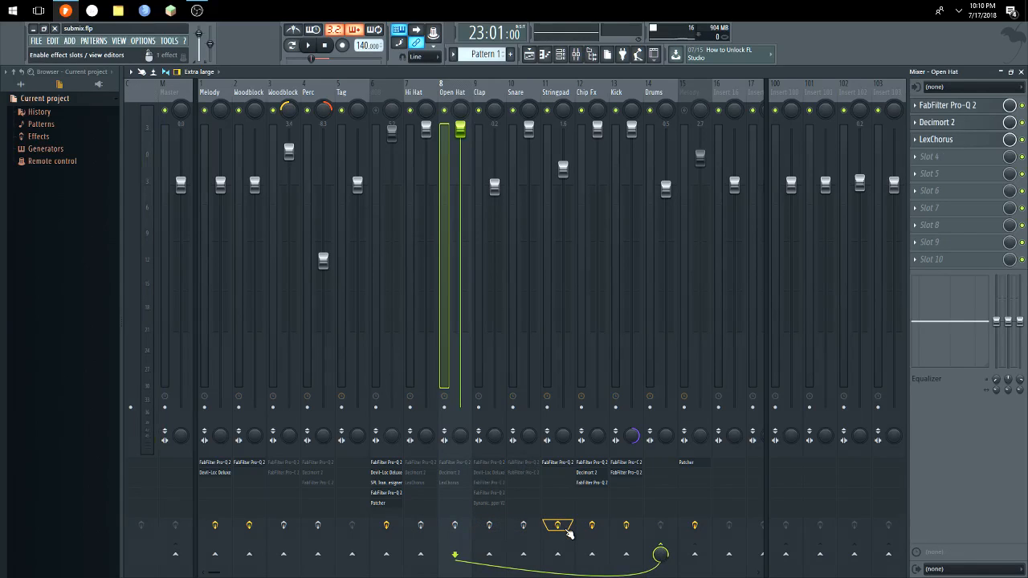
pyautogui.click(626, 526)
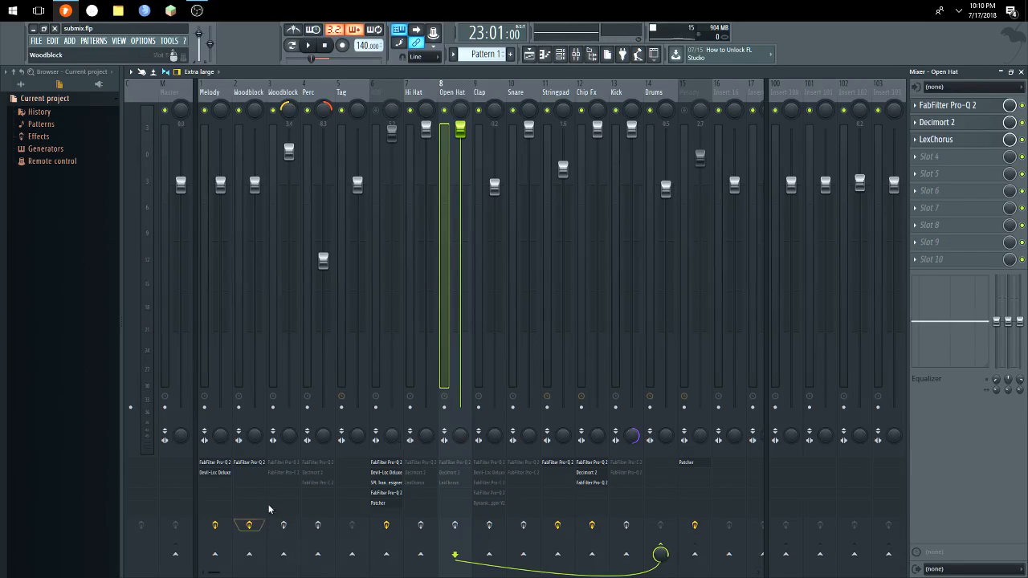
pyautogui.click(249, 525)
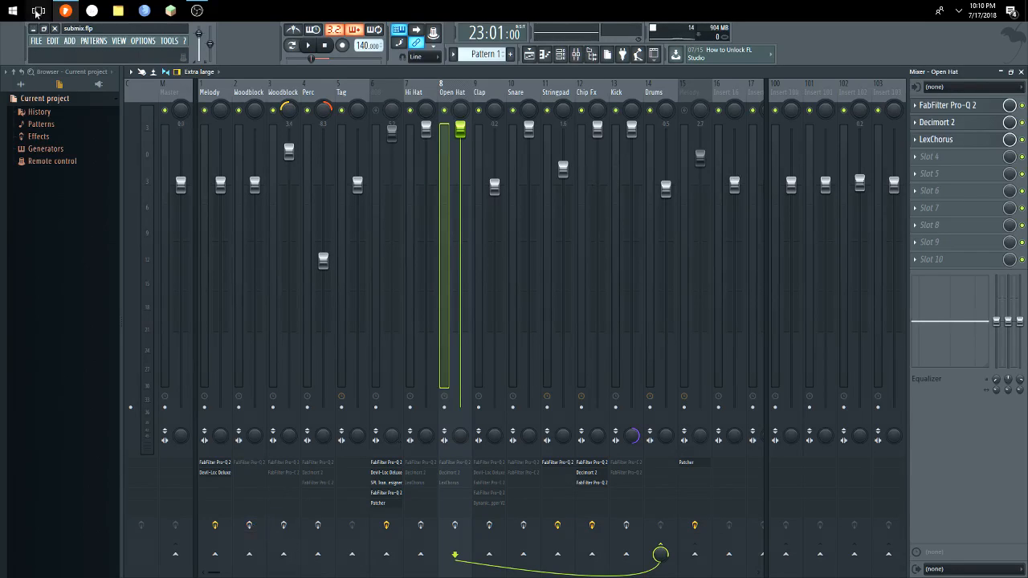
# Play the selected playlist section while watching the unprocessed drum levels in the mixer, and stop playback.
pyautogui.click(119, 40)
pyautogui.click(133, 59)
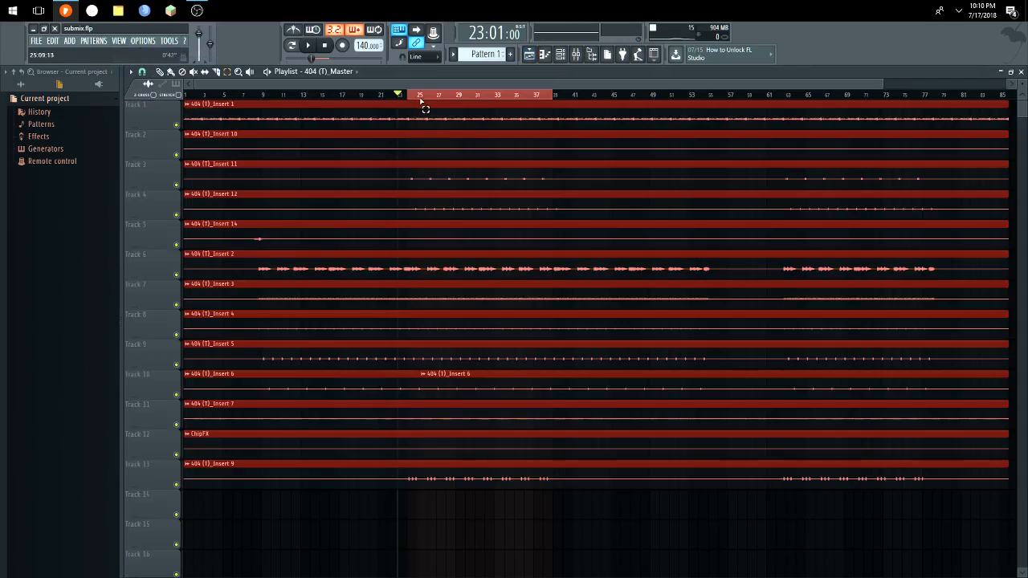
pyautogui.press('space')
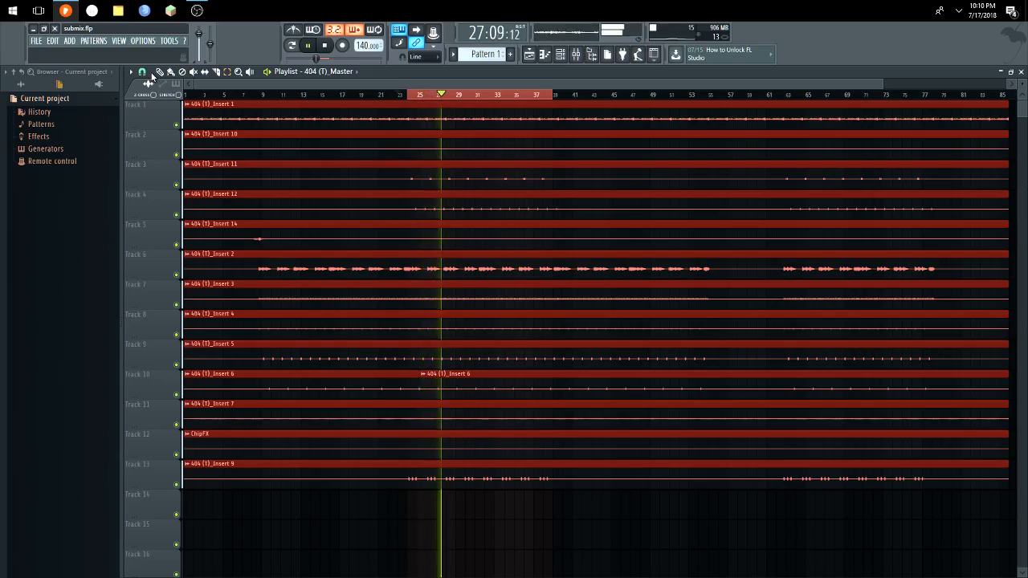
pyautogui.click(118, 40)
pyautogui.click(137, 77)
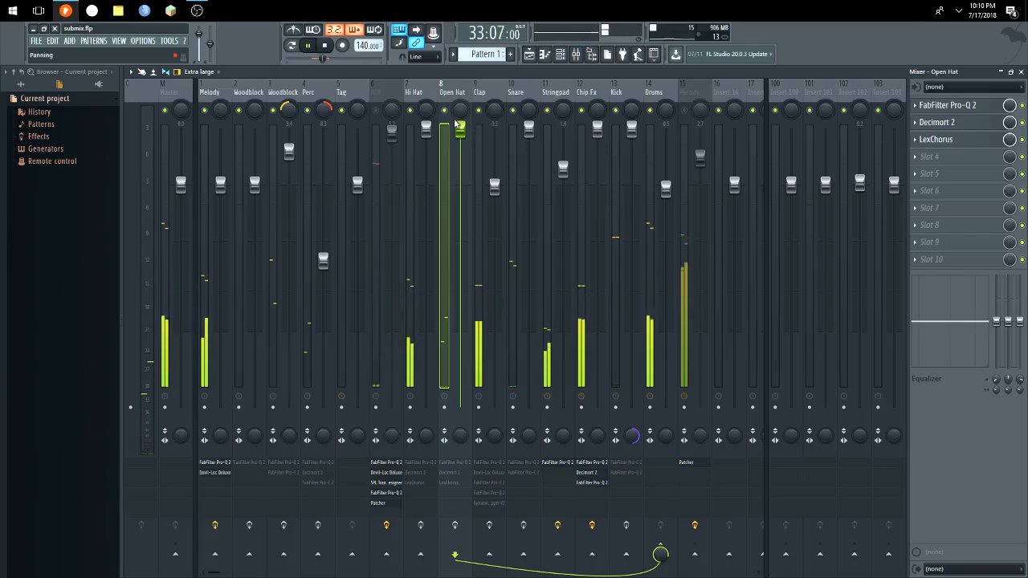
pyautogui.click(328, 46)
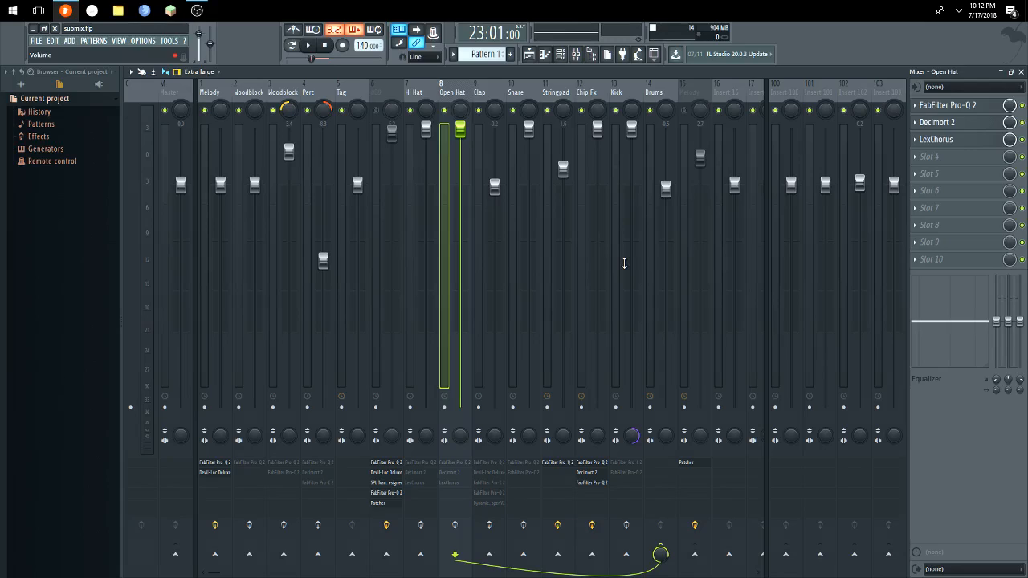
# Mute Open Hat, Perc, the Woodblock on insert 3 and Hi Hat, and audition the remaining drums.
pyautogui.click(444, 110)
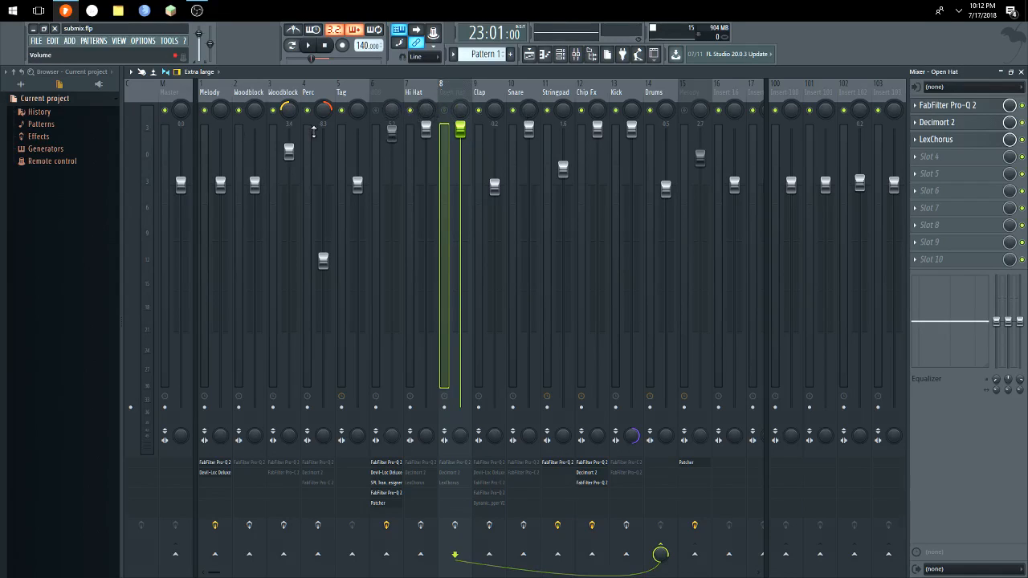
pyautogui.click(307, 110)
pyautogui.click(273, 111)
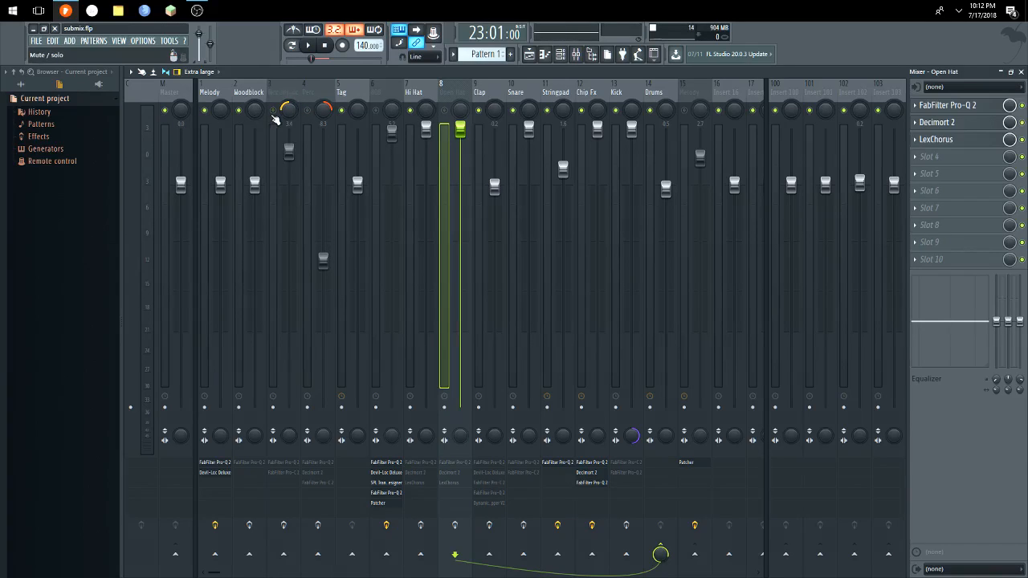
pyautogui.click(409, 111)
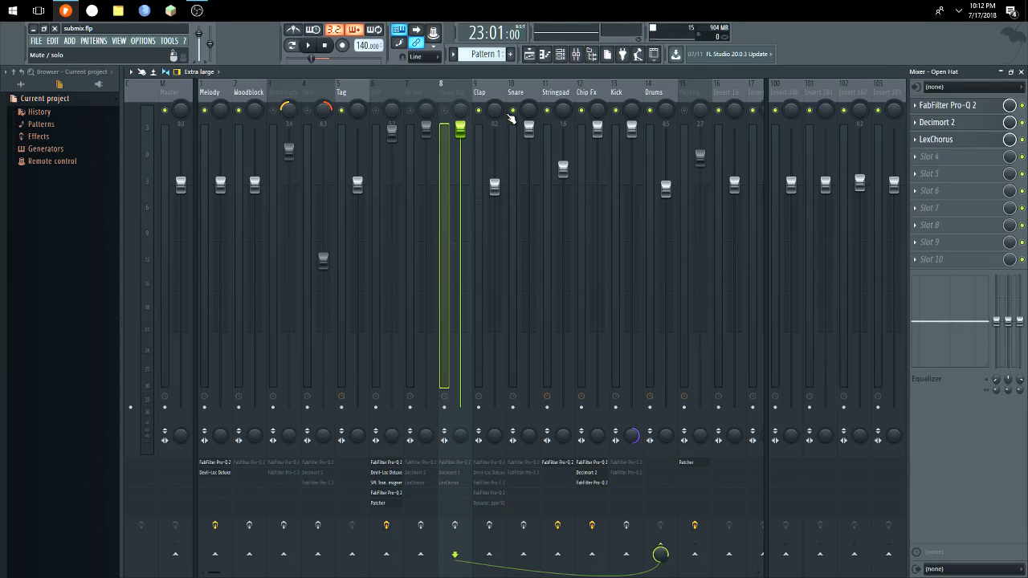
pyautogui.press('space')
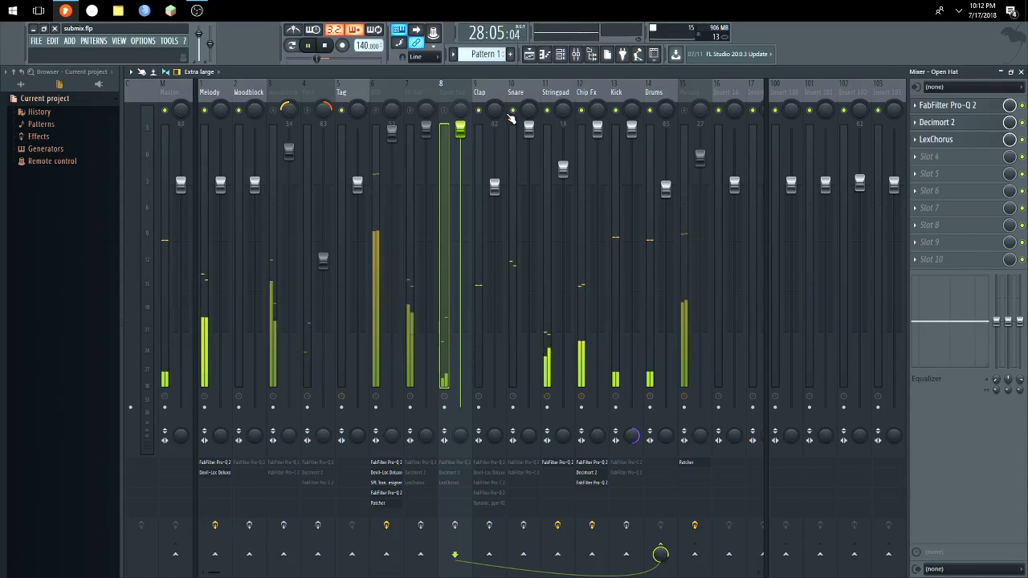
pyautogui.press('space')
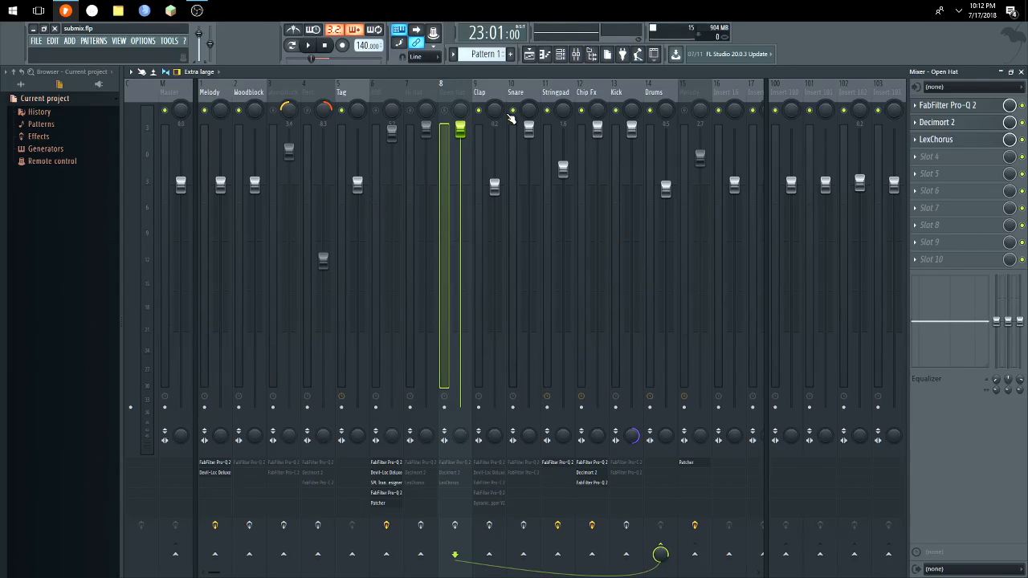
# Inspect the Kick track's FabFilter Pro-C 2 and FabFilter Pro-Q 2 settings and close both plugin windows.
pyautogui.click(616, 287)
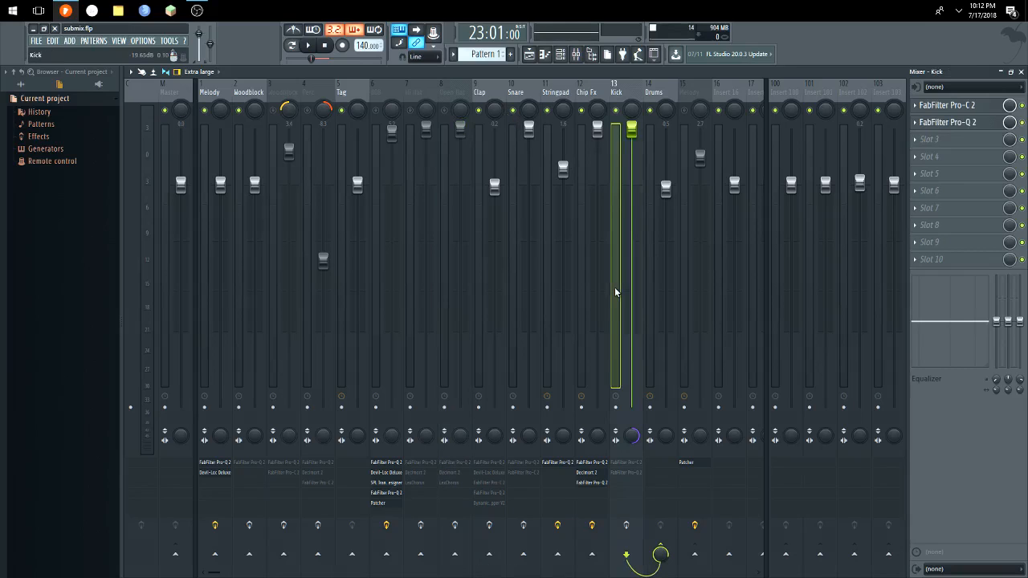
pyautogui.click(954, 106)
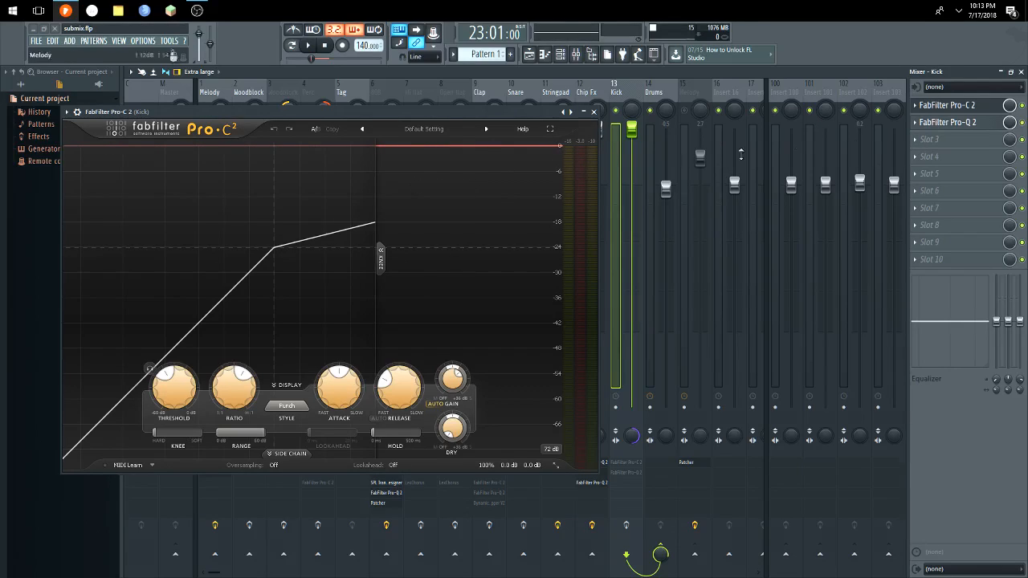
pyautogui.click(961, 123)
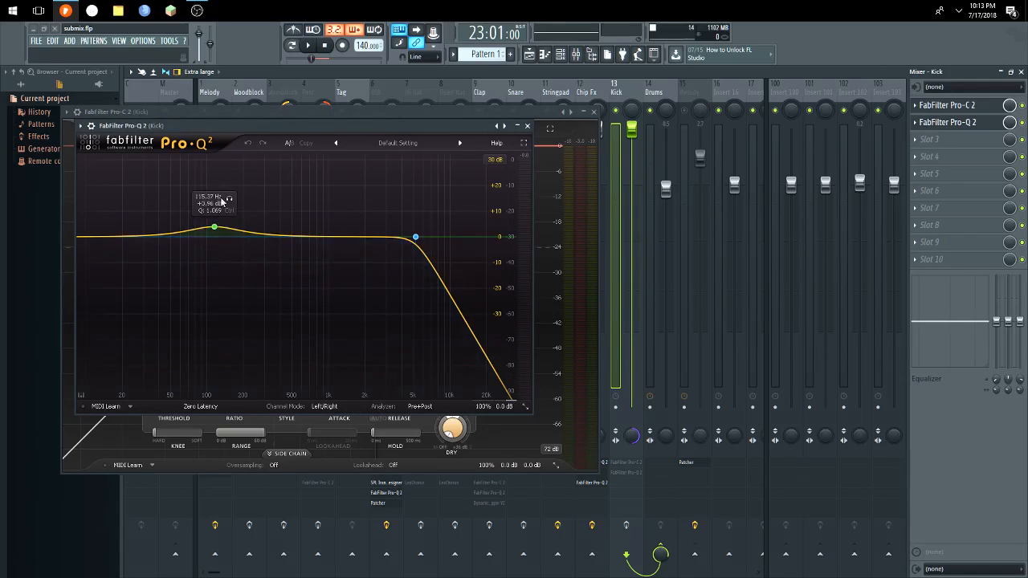
pyautogui.click(527, 127)
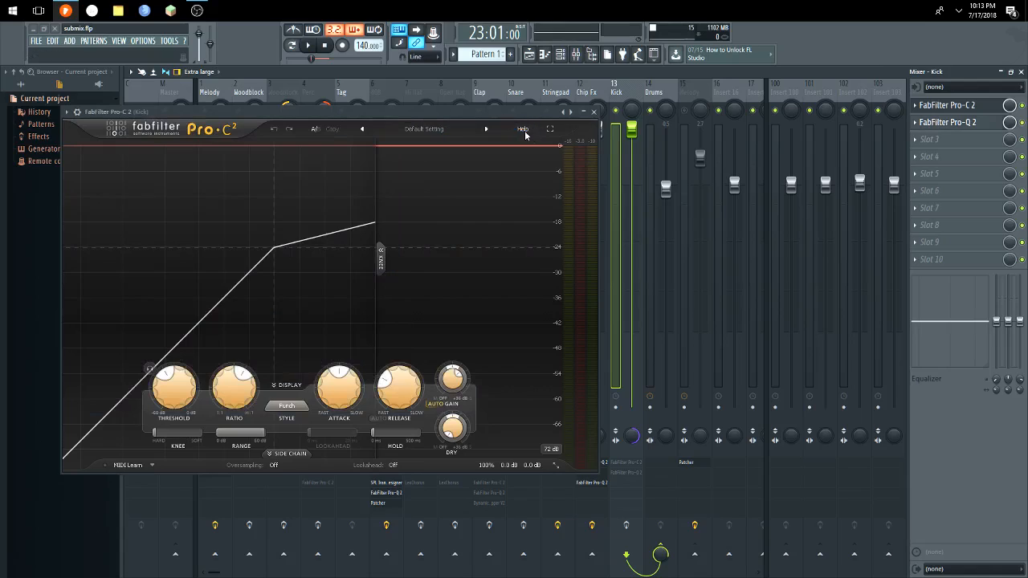
pyautogui.click(594, 112)
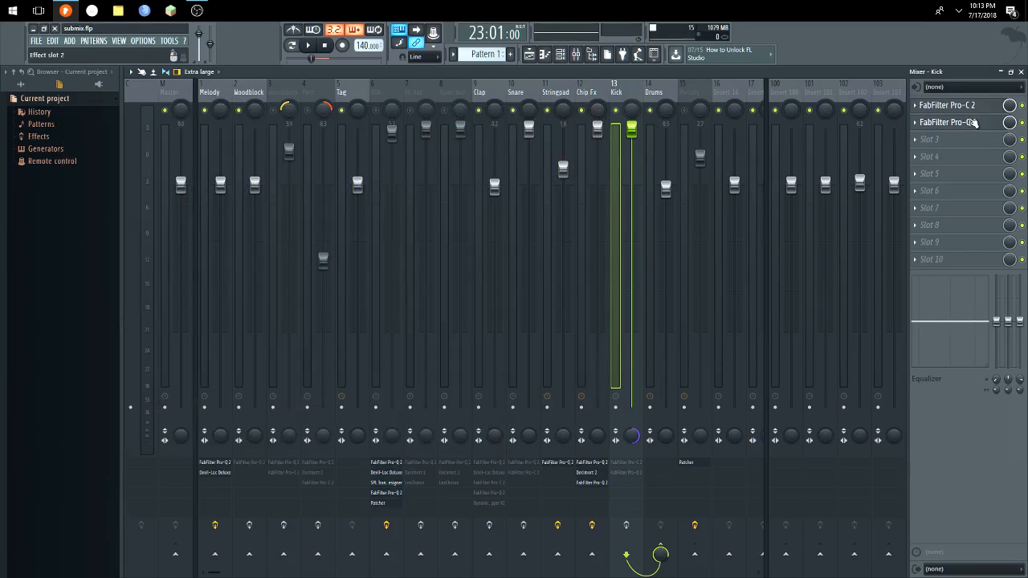
# Move the Kick's two existing effects down one slot and load a new FabFilter Pro-C 2 into slot 1.
pyautogui.moveTo(974, 143); pyautogui.dragTo(973, 140)
pyautogui.moveTo(948, 105); pyautogui.dragTo(969, 126)
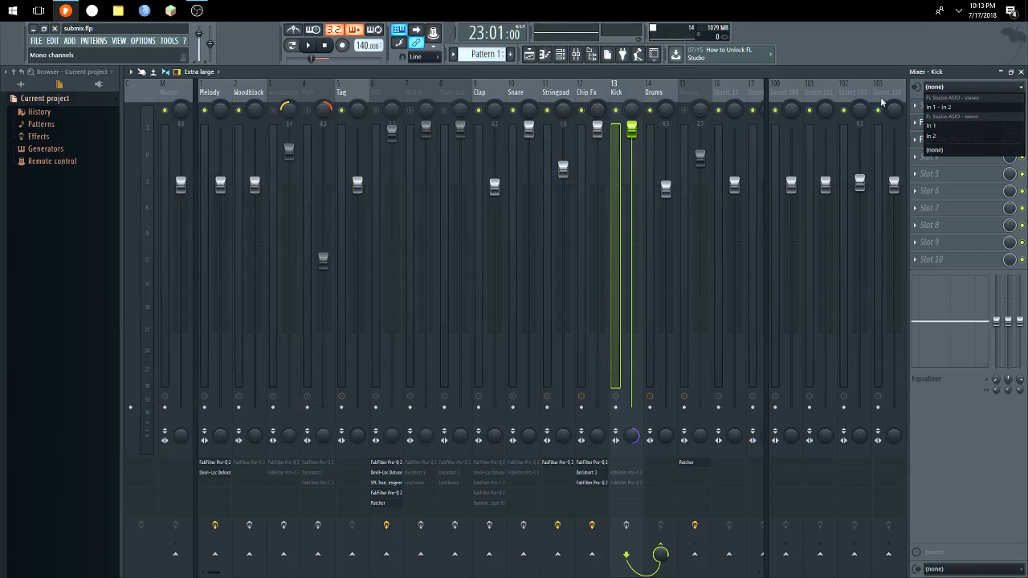
pyautogui.click(950, 104)
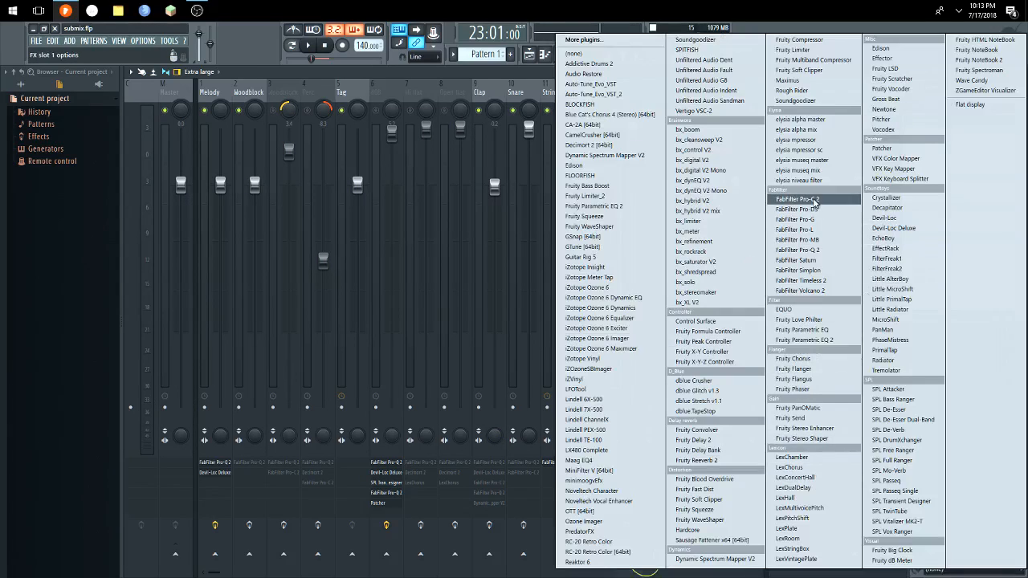
pyautogui.click(813, 199)
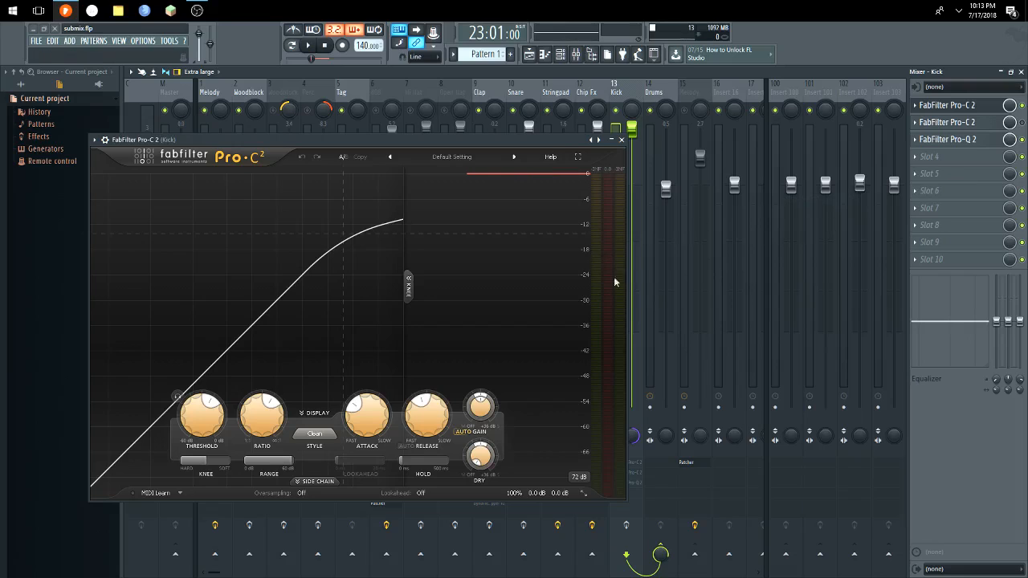
# Open the Kick's original Pro-C 2 and arrange its window beside the new Pro-C 2 for comparison.
pyautogui.click(962, 122)
pyautogui.moveTo(397, 111); pyautogui.dragTo(779, 129)
pyautogui.moveTo(363, 140); pyautogui.dragTo(201, 134)
pyautogui.moveTo(529, 130); pyautogui.dragTo(566, 137)
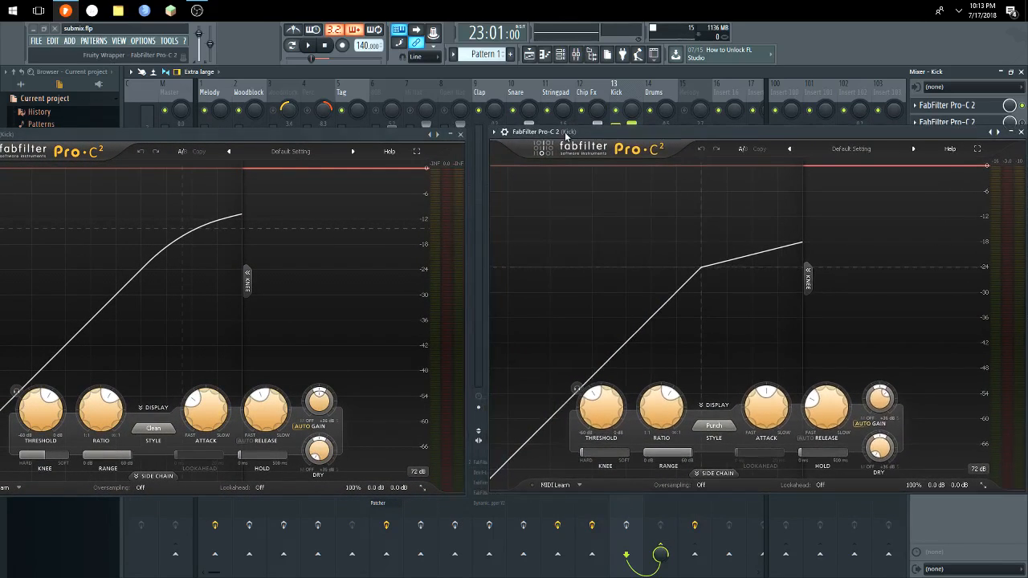
pyautogui.moveTo(408, 140); pyautogui.dragTo(470, 142)
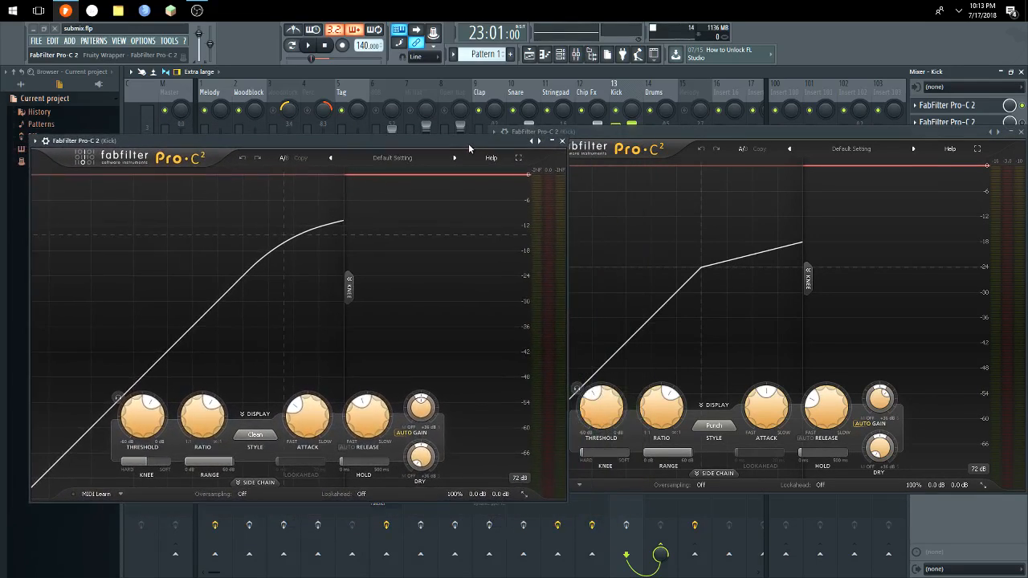
# Solo the Kick track and briefly play the section to hear it alone.
pyautogui.rightClick(620, 113)
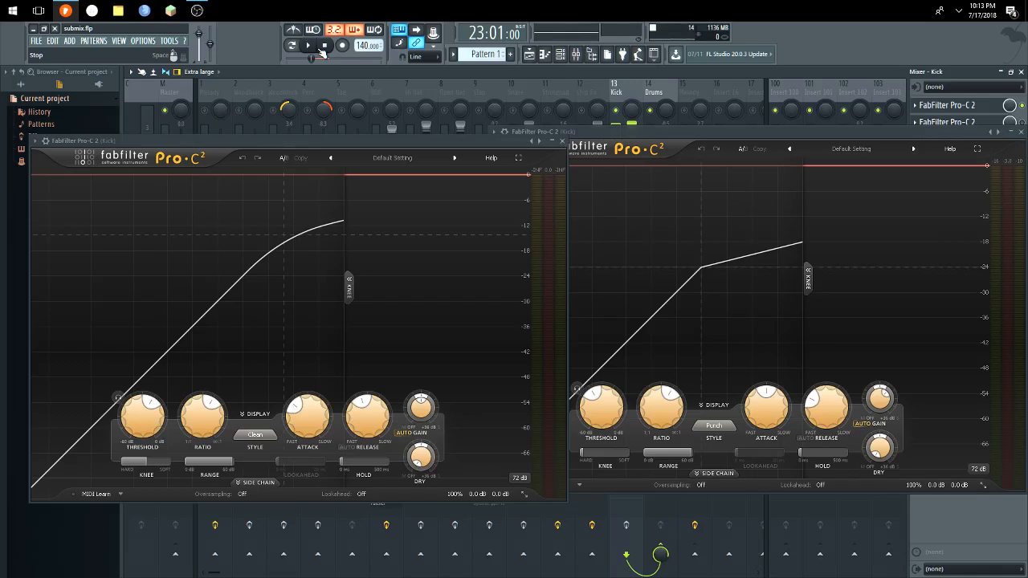
pyautogui.press('space')
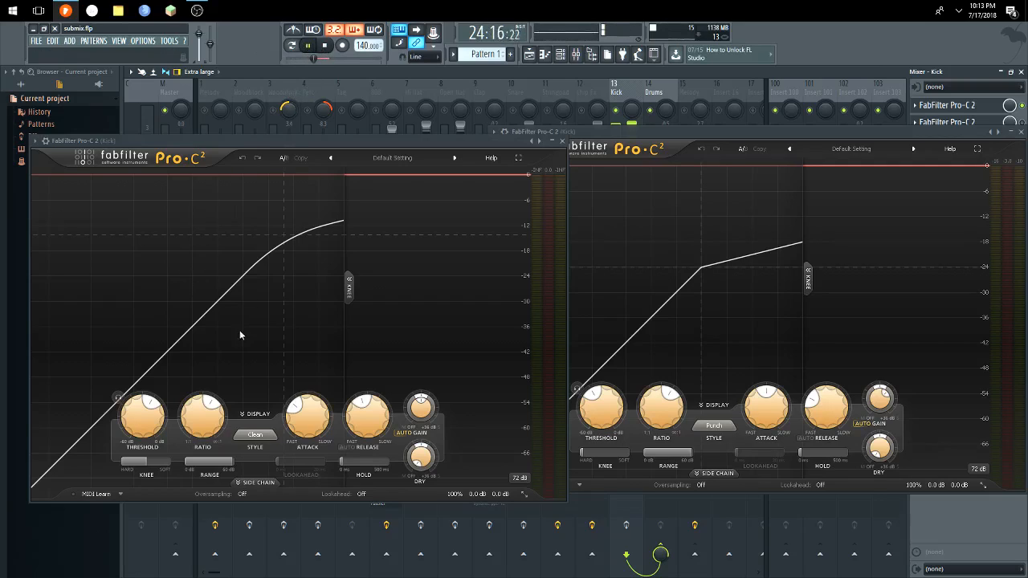
pyautogui.press('space')
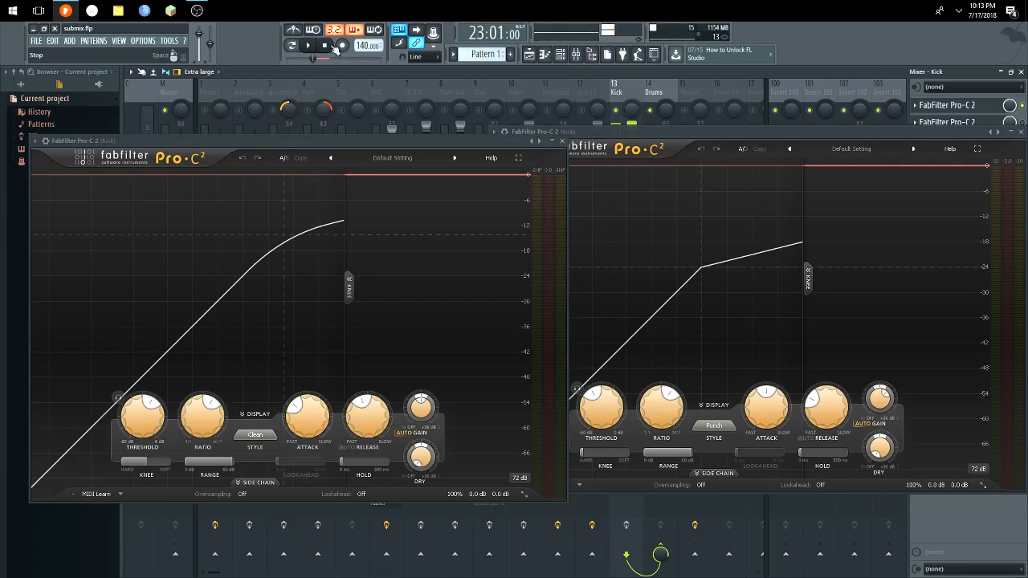
# Set the new Pro-C 2's threshold to -60 dB, wet gain to +12.93 dB and attack to 30.70 ms.
pyautogui.moveTo(135, 423); pyautogui.dragTo(140, 418)
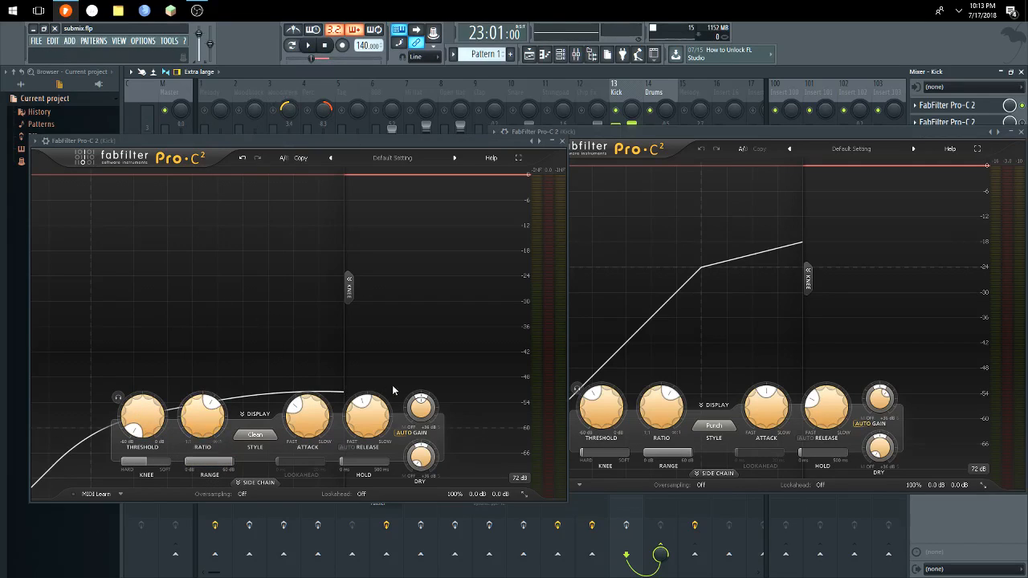
pyautogui.moveTo(419, 407); pyautogui.dragTo(421, 408)
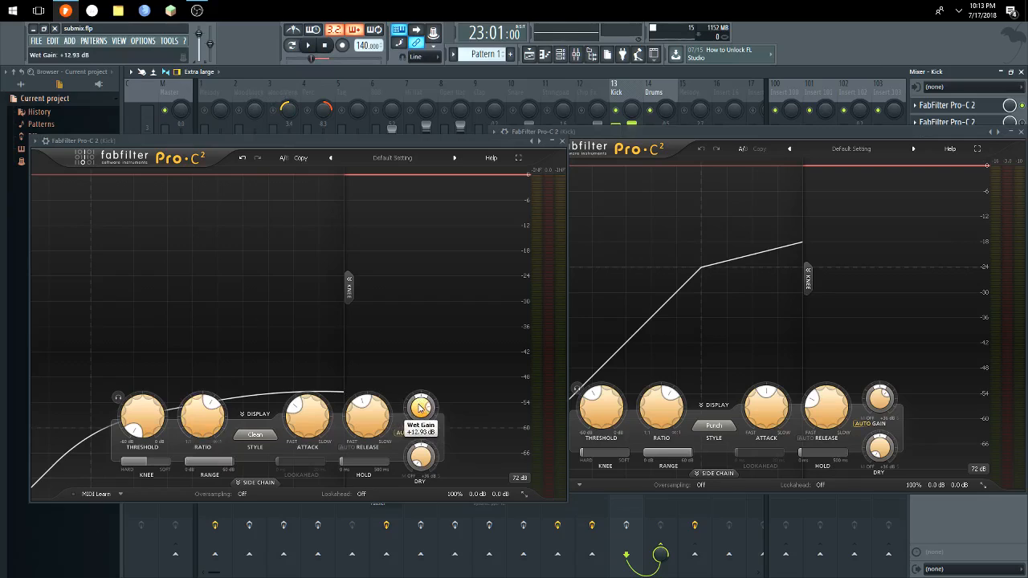
pyautogui.click(308, 45)
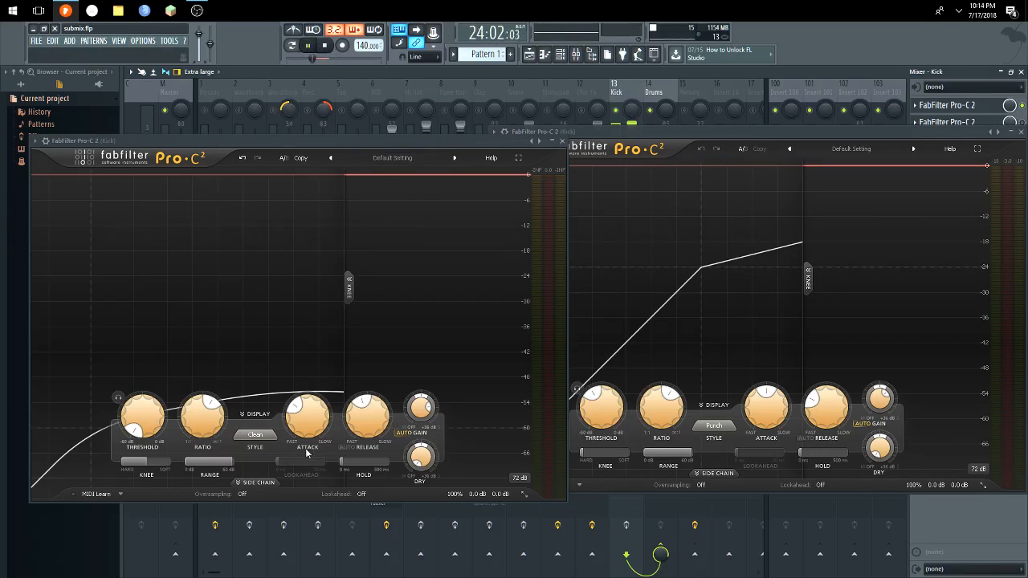
pyautogui.moveTo(301, 432); pyautogui.dragTo(302, 429)
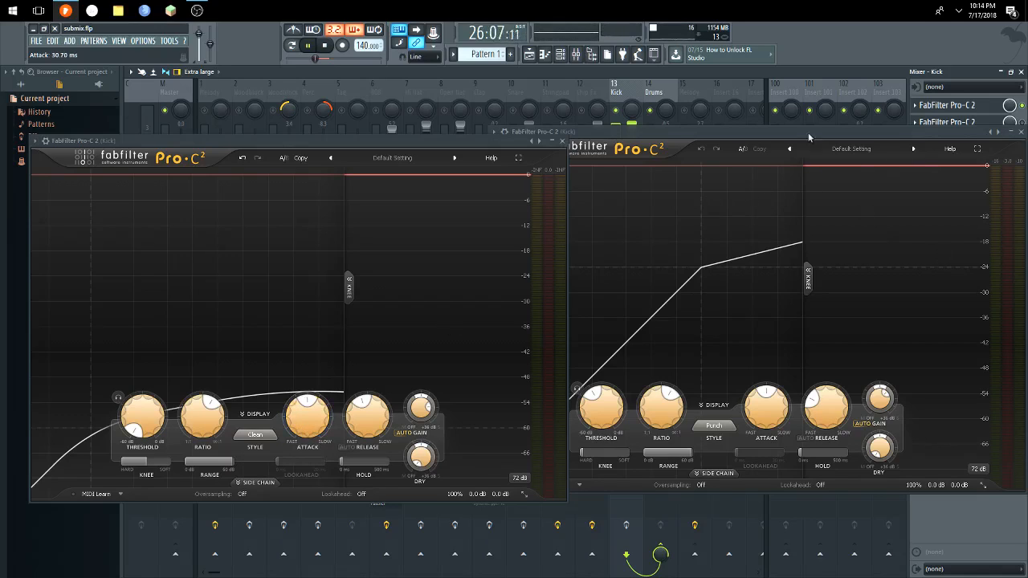
# Compare the original Pro-C 2 with the new one's threshold setting, and close the original's window.
pyautogui.click(986, 122)
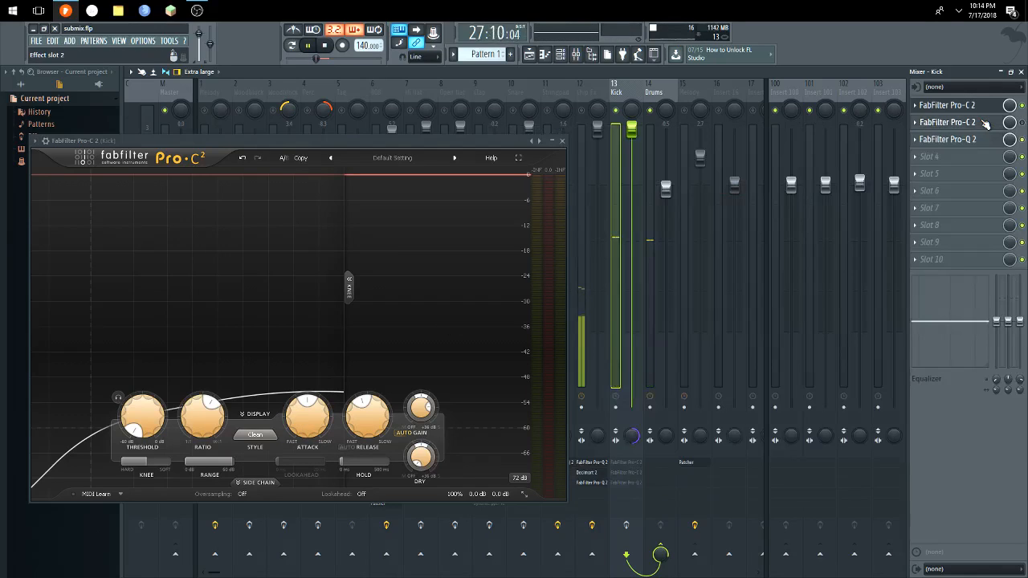
pyautogui.click(987, 122)
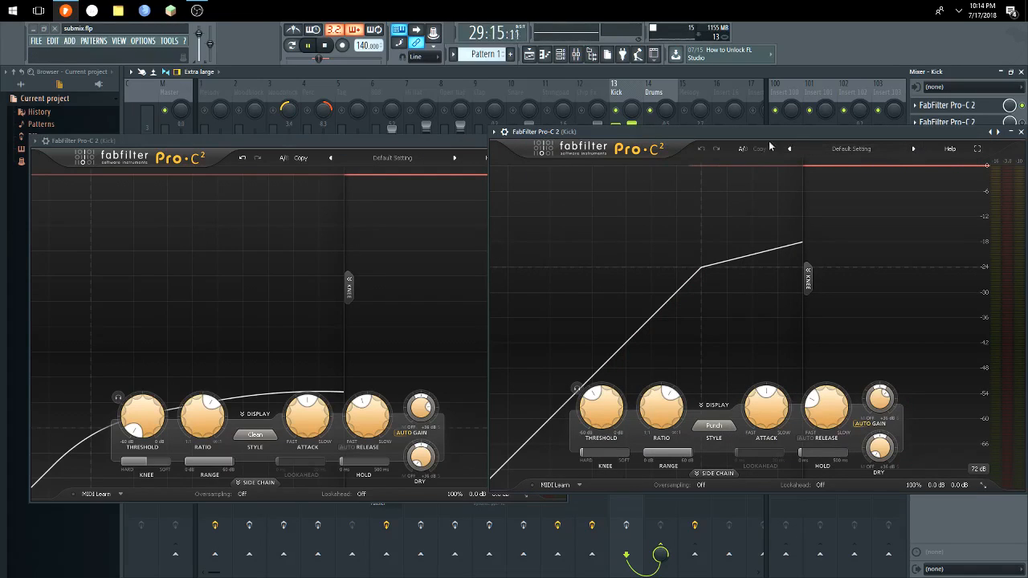
pyautogui.moveTo(737, 133); pyautogui.dragTo(778, 239)
pyautogui.moveTo(155, 411)
pyautogui.mouseDown()
pyautogui.moveTo(156, 353)
pyautogui.moveTo(158, 412)
pyautogui.mouseUp()
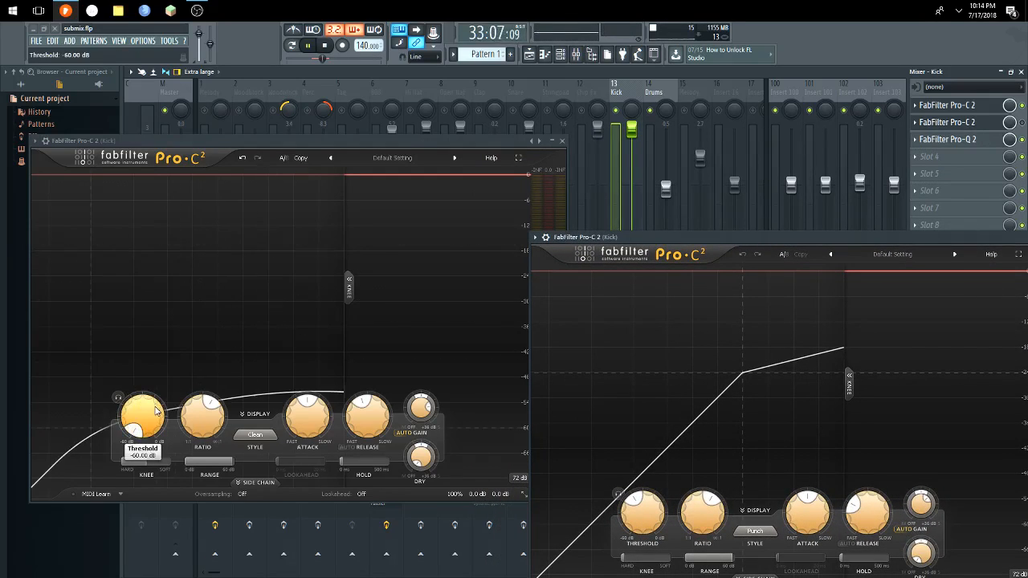
pyautogui.moveTo(647, 239); pyautogui.dragTo(230, 167)
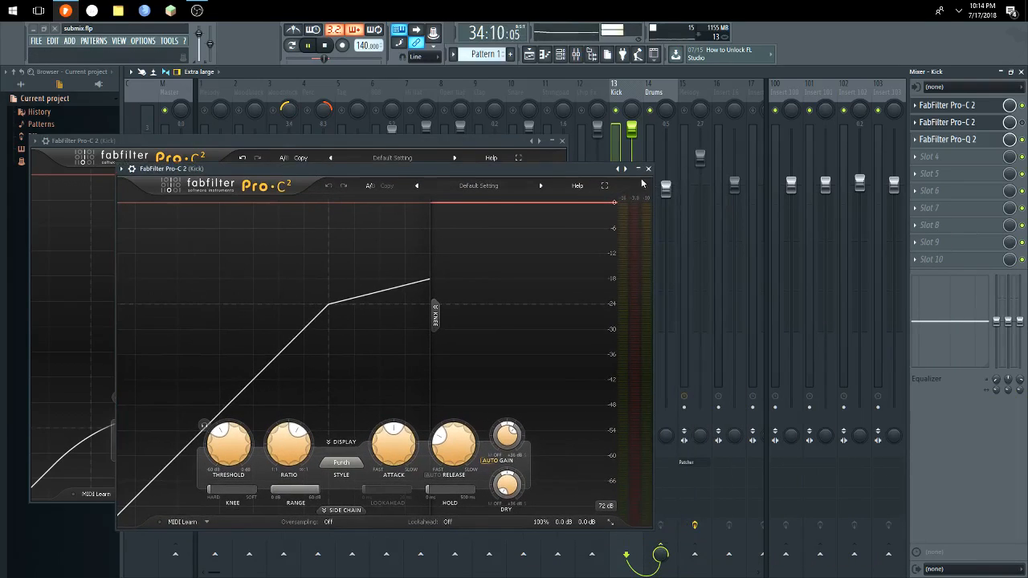
pyautogui.click(664, 174)
pyautogui.click(622, 167)
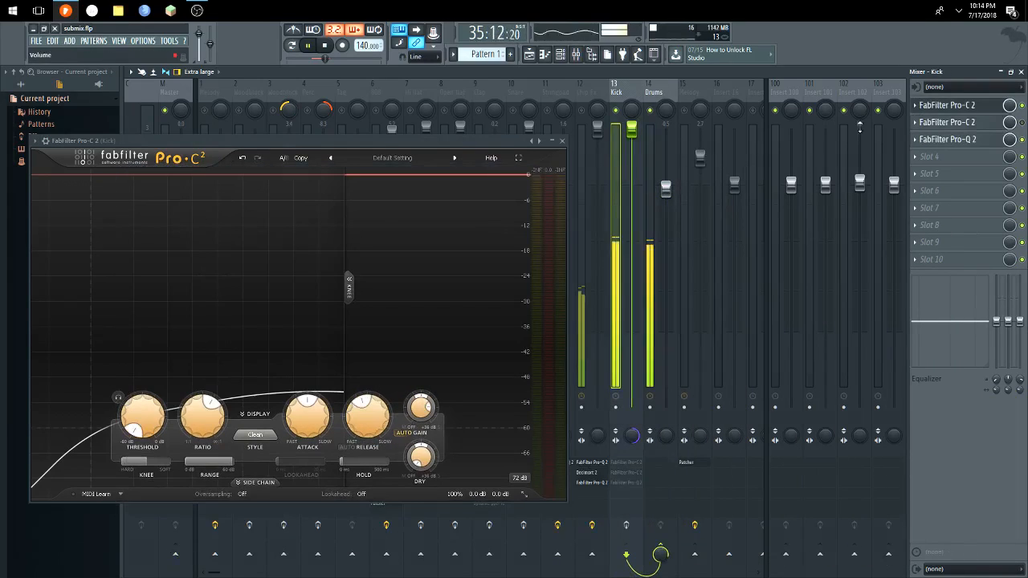
# Enable the Kick track's effects, audition the new Pro-C 2 and stop playback.
pyautogui.click(968, 107)
pyautogui.click(972, 109)
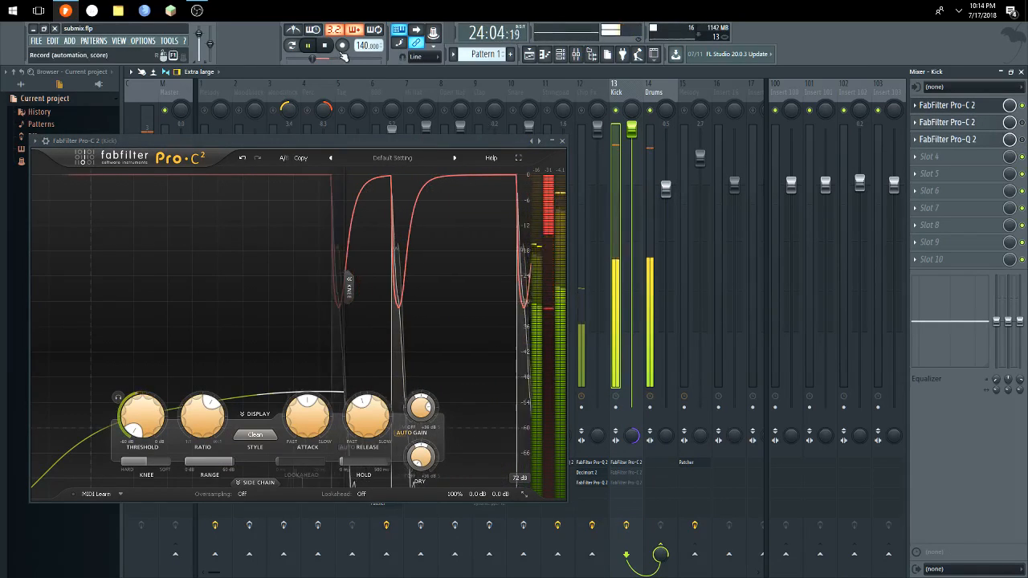
pyautogui.click(326, 46)
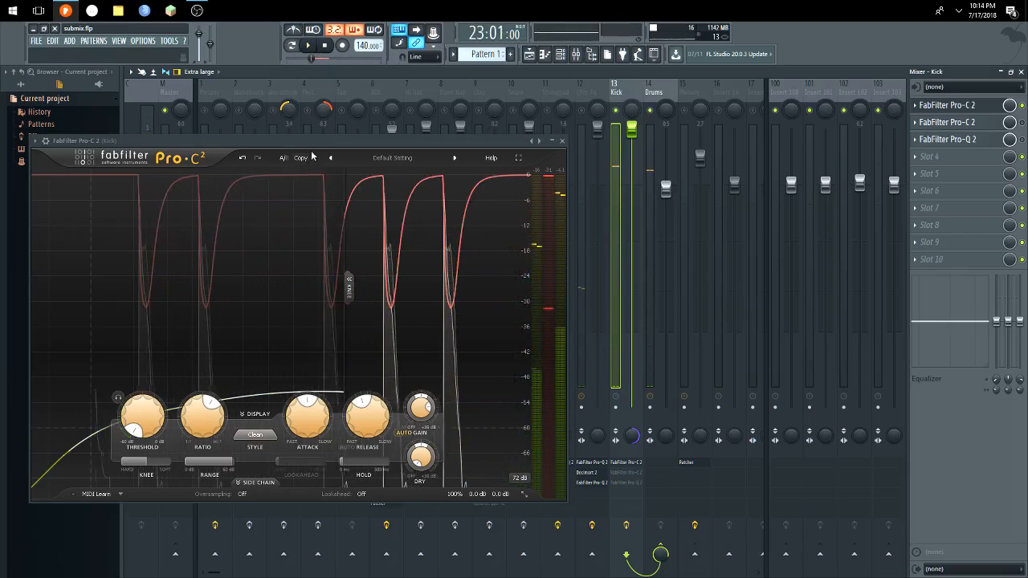
# Reopen the original Pro-C 2 and place the new Pro-C 2's window in front of it.
pyautogui.moveTo(317, 143); pyautogui.dragTo(519, 225)
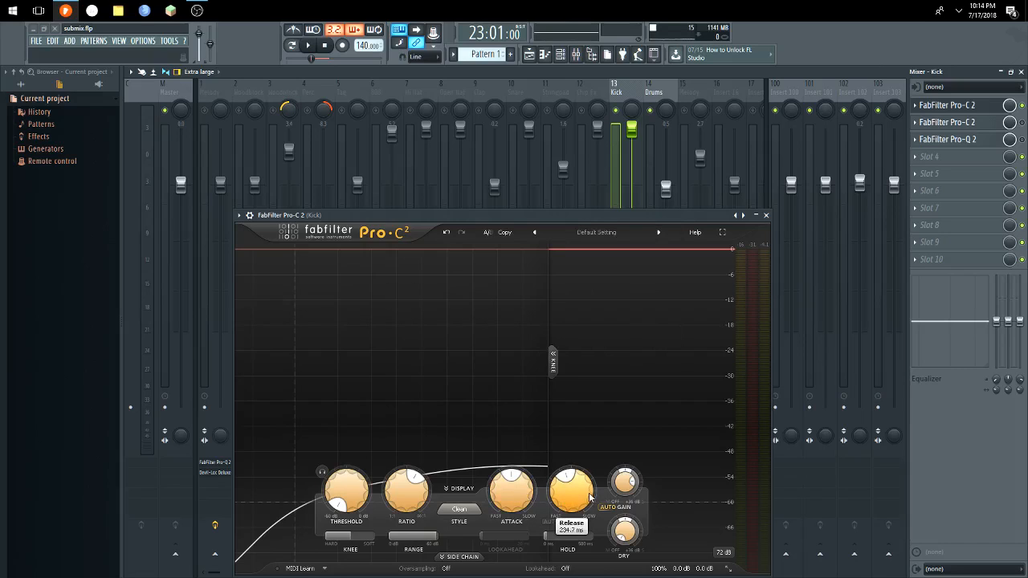
pyautogui.click(960, 122)
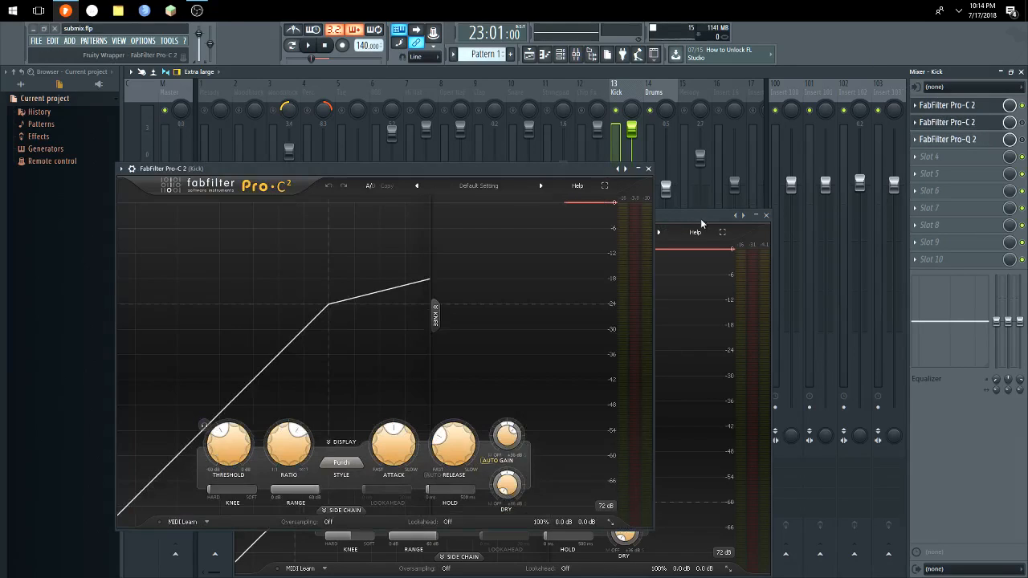
pyautogui.moveTo(701, 222); pyautogui.dragTo(873, 179)
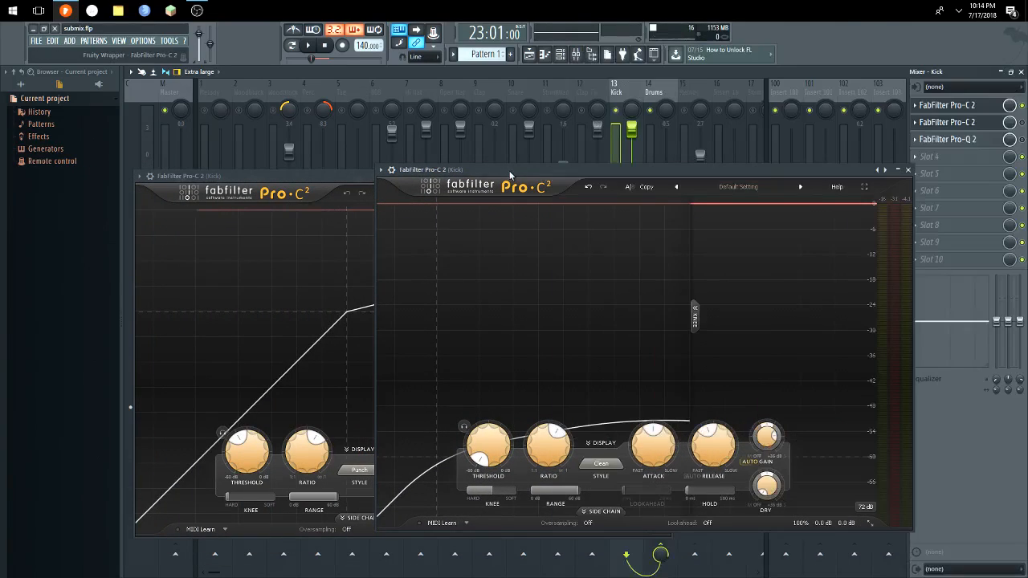
pyautogui.moveTo(526, 169); pyautogui.dragTo(274, 180)
# Set the new Pro-C 2's release to 101.4 ms and its style to Punch while auditioning the kick.
pyautogui.click(307, 47)
pyautogui.press('space')
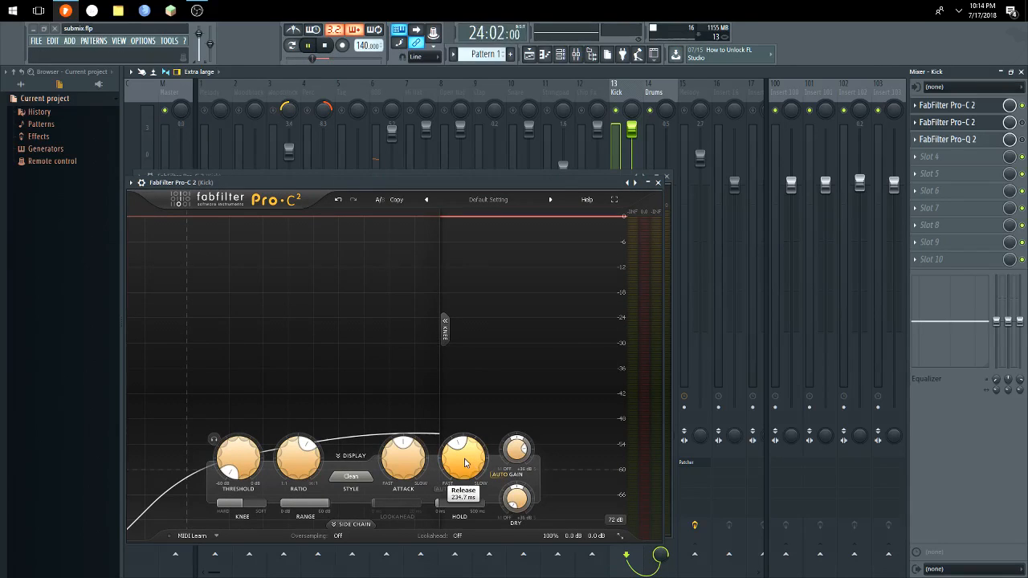
pyautogui.scroll(-5, 465, 463)
pyautogui.scroll(-2, 465, 463)
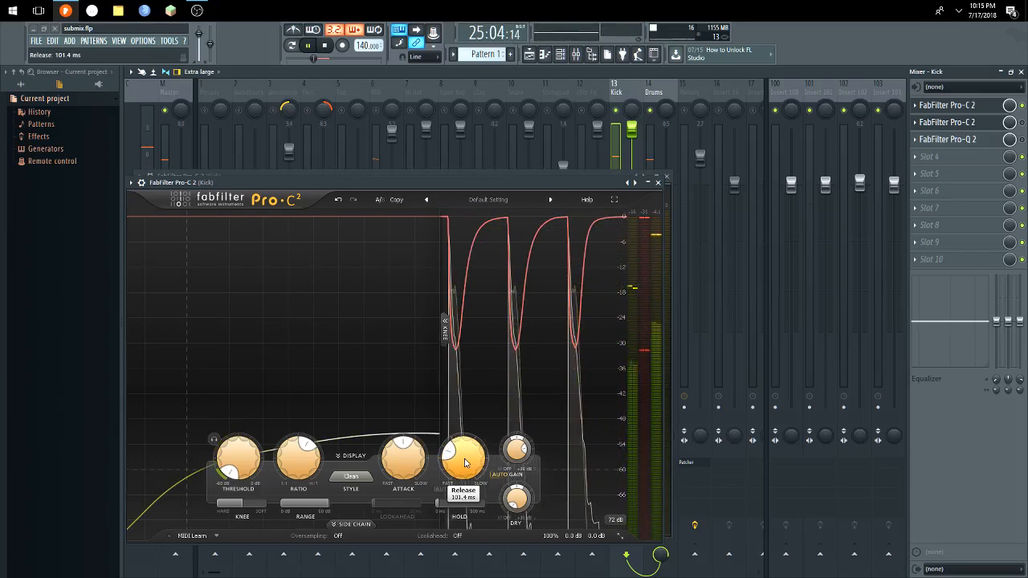
pyautogui.click(354, 477)
pyautogui.click(341, 474)
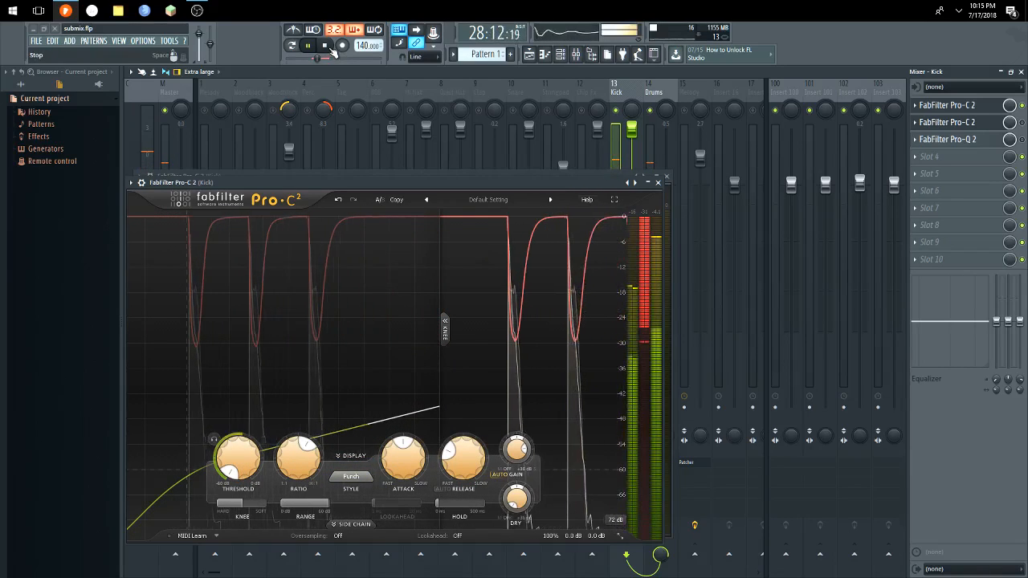
pyautogui.press('space')
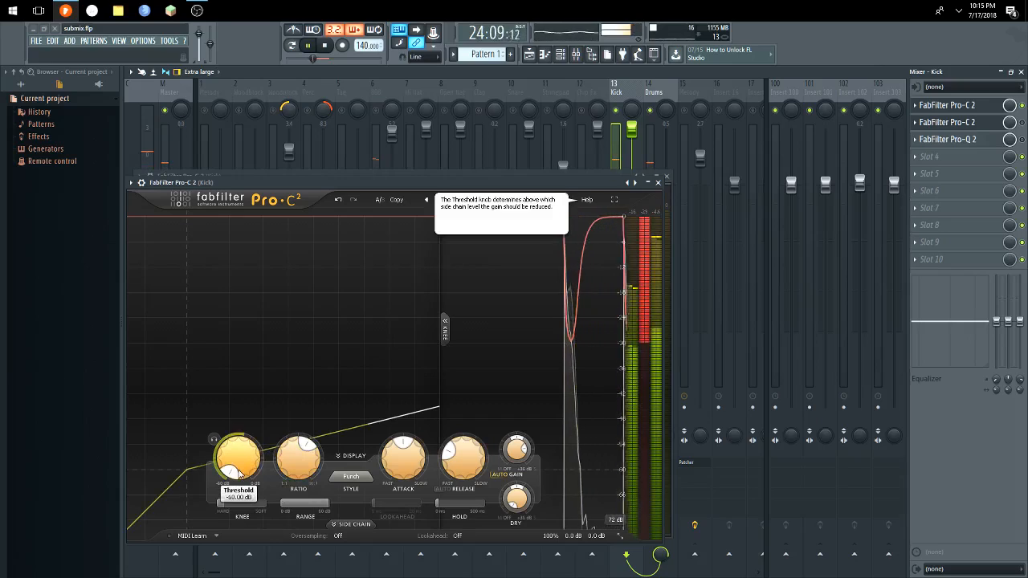
# Raise the new Pro-C 2's threshold to -24.47 dB during playback, with the original Pro-C 2 visible alongside for comparison.
pyautogui.moveTo(239, 474); pyautogui.dragTo(239, 473)
pyautogui.scroll(5, 239, 474)
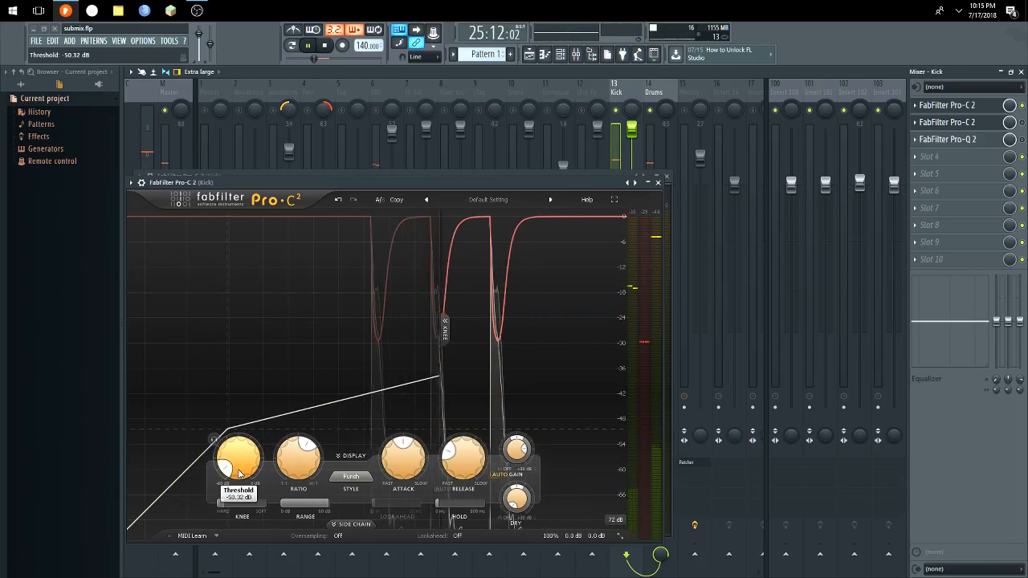
pyautogui.scroll(10, 239, 474)
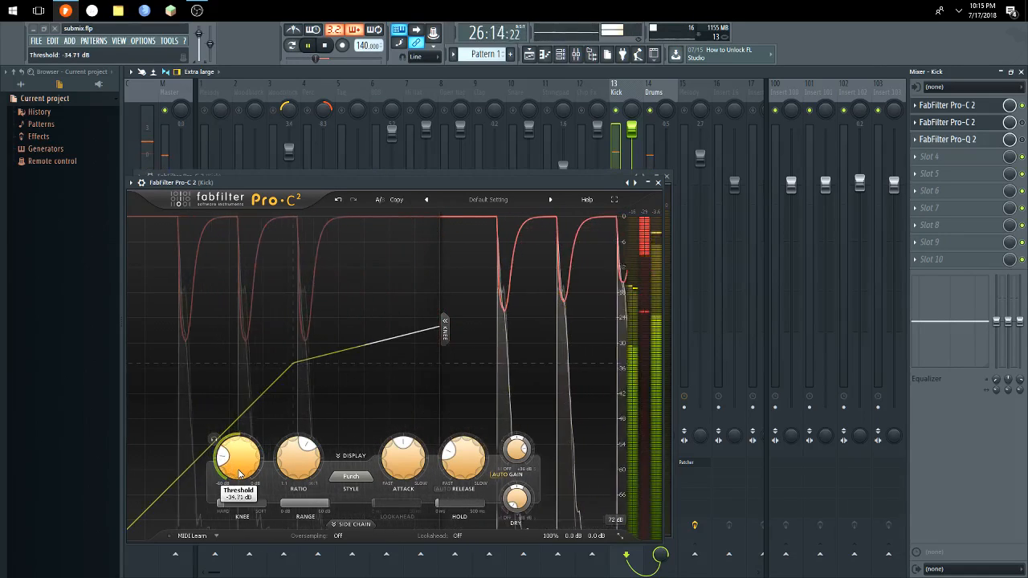
pyautogui.scroll(4, 238, 474)
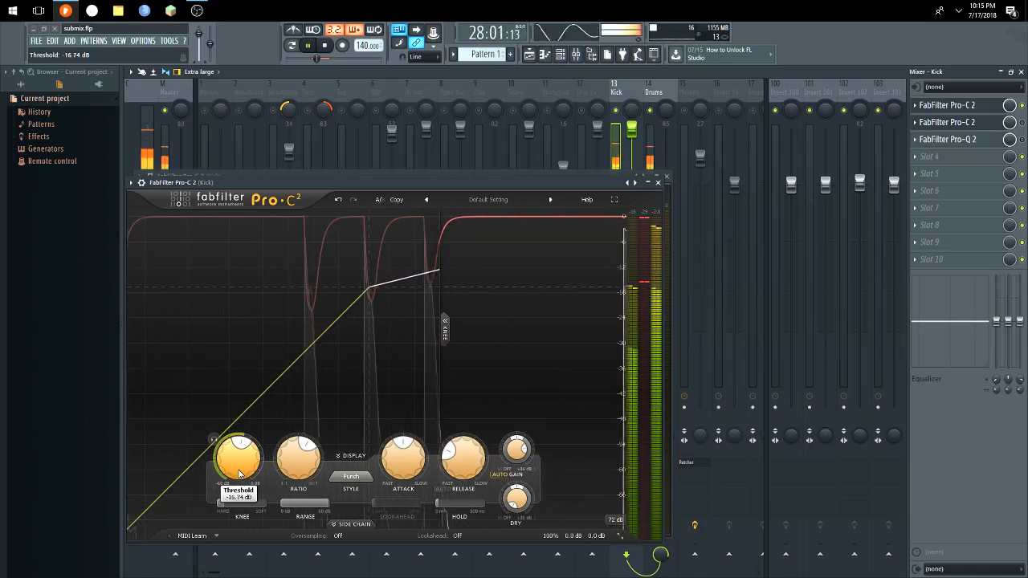
pyautogui.scroll(-5, 238, 474)
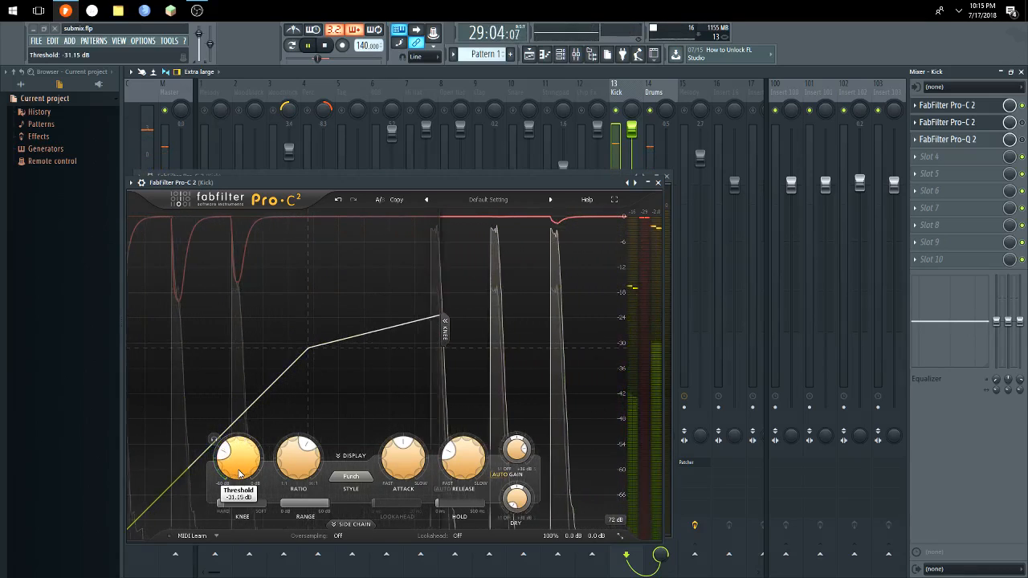
pyautogui.moveTo(455, 177); pyautogui.dragTo(762, 153)
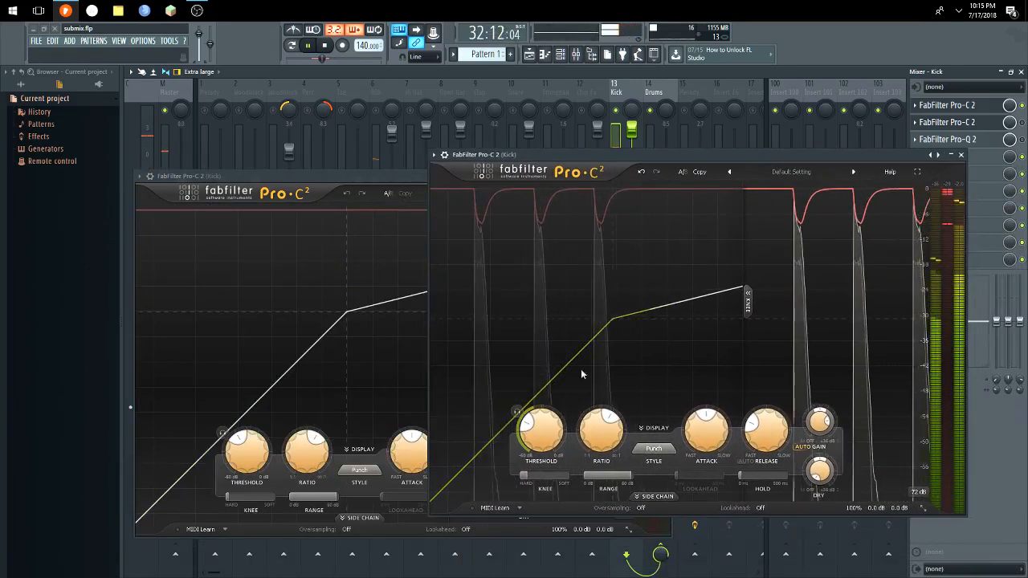
pyautogui.scroll(4, 542, 431)
pyautogui.scroll(-1, 546, 447)
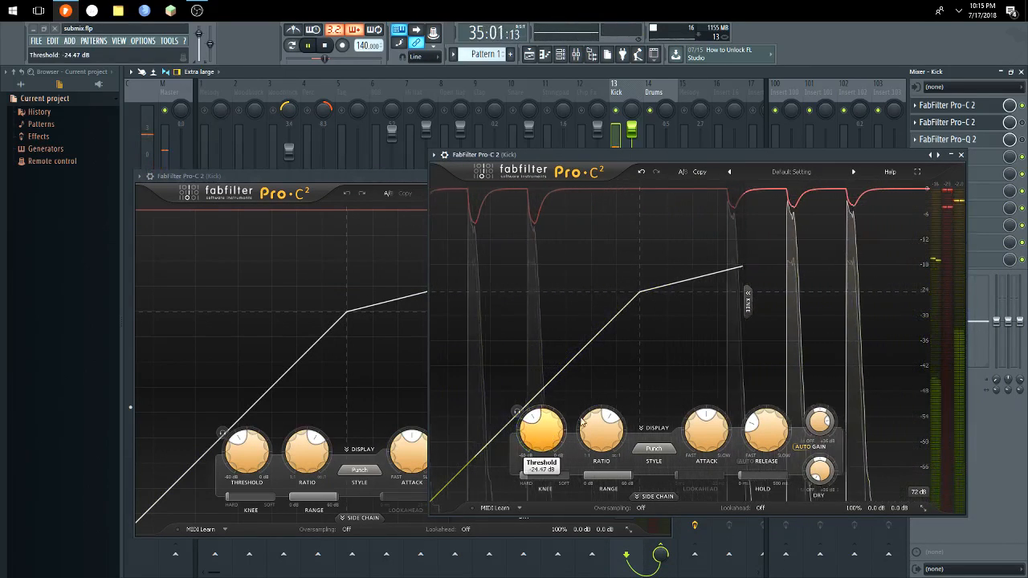
pyautogui.scroll(-5, 822, 423)
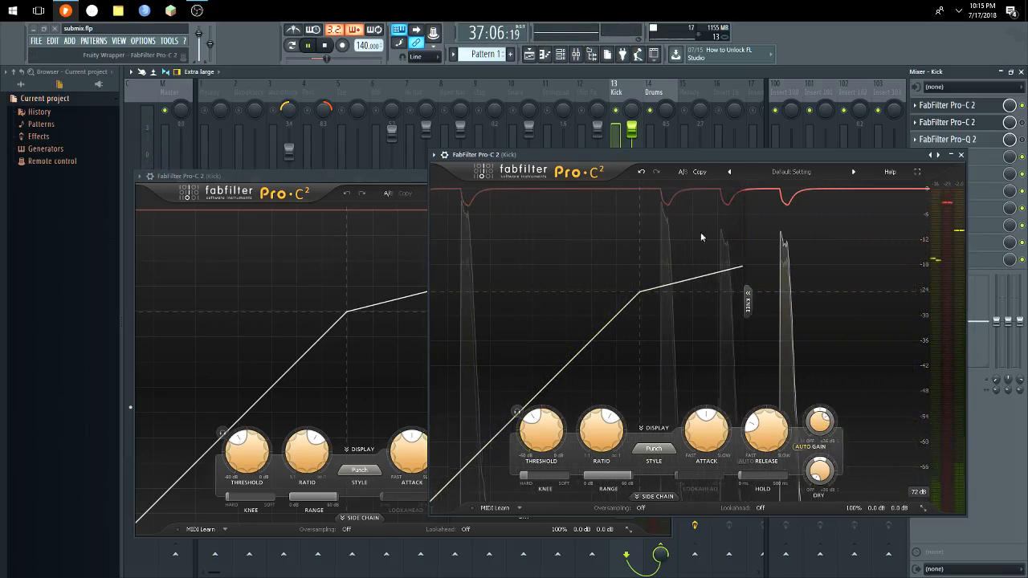
# Check the original Pro-C 2's wet gain and set the new Pro-C 2's wet gain to +4.87 dB.
pyautogui.click(349, 172)
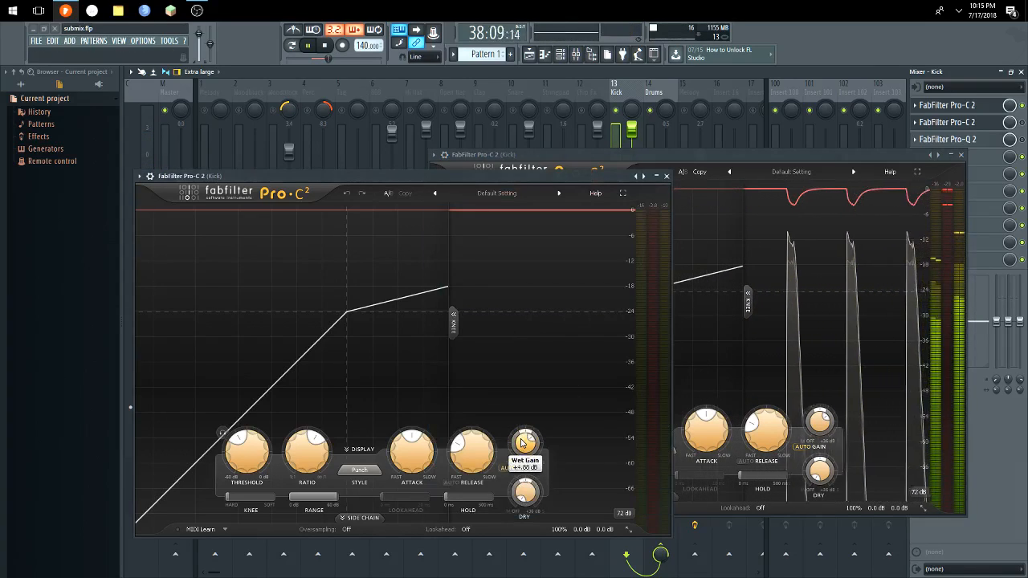
pyautogui.scroll(-1, 825, 426)
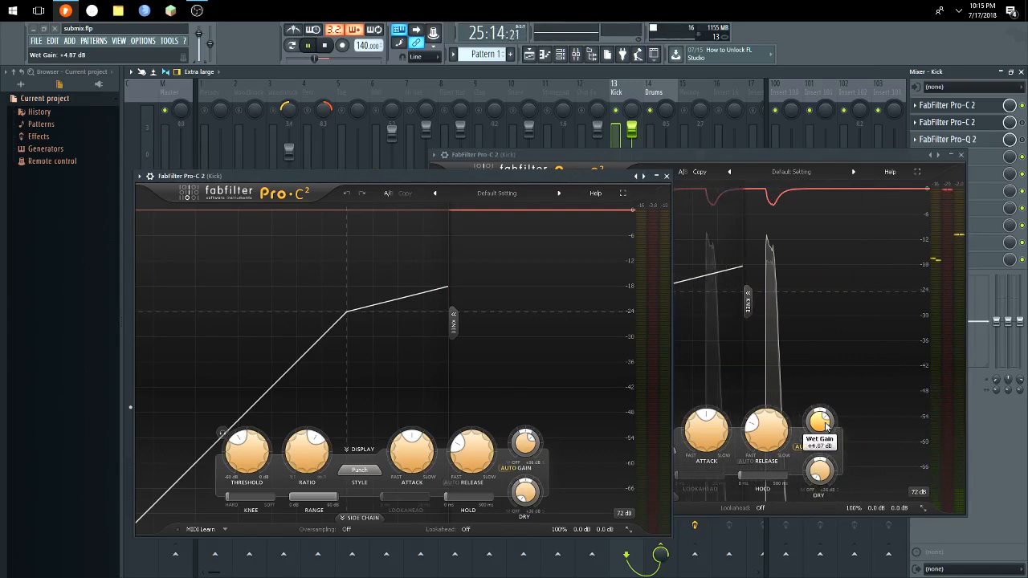
# Close both Pro-C 2 windows, and compare the Kick with all effects bypassed and with one Pro-C 2 active at a time.
pyautogui.click(666, 175)
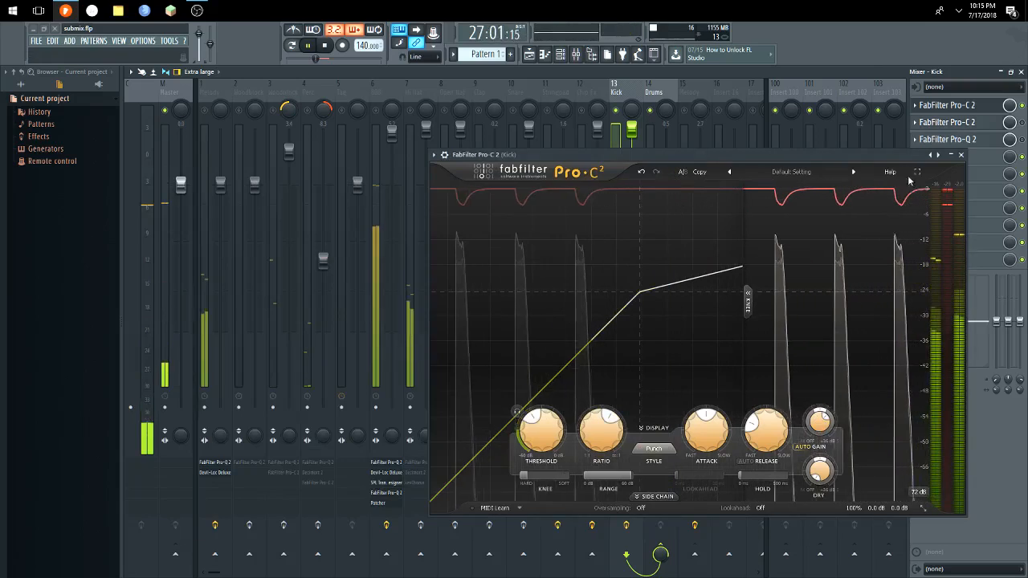
pyautogui.click(962, 155)
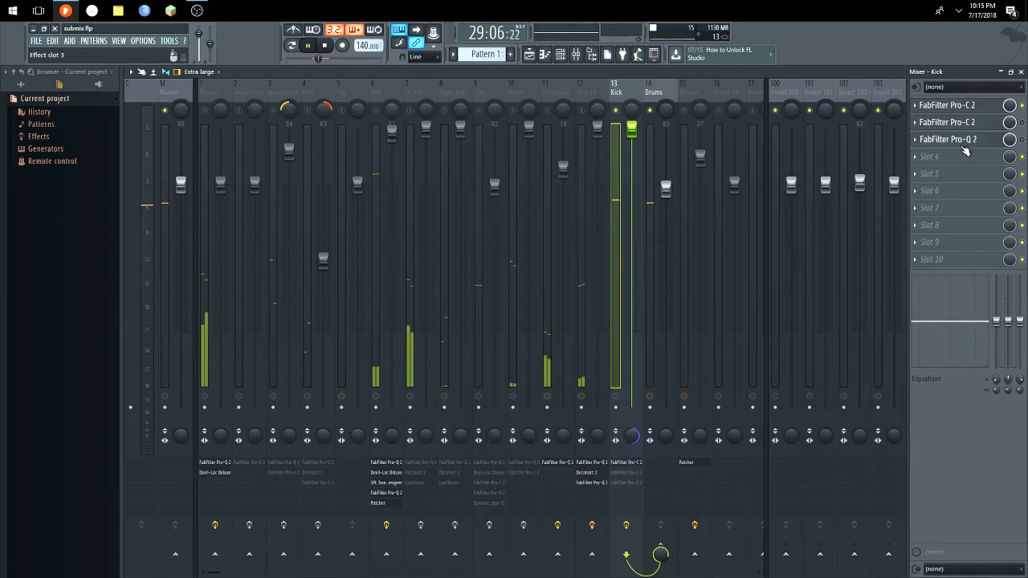
pyautogui.press('space')
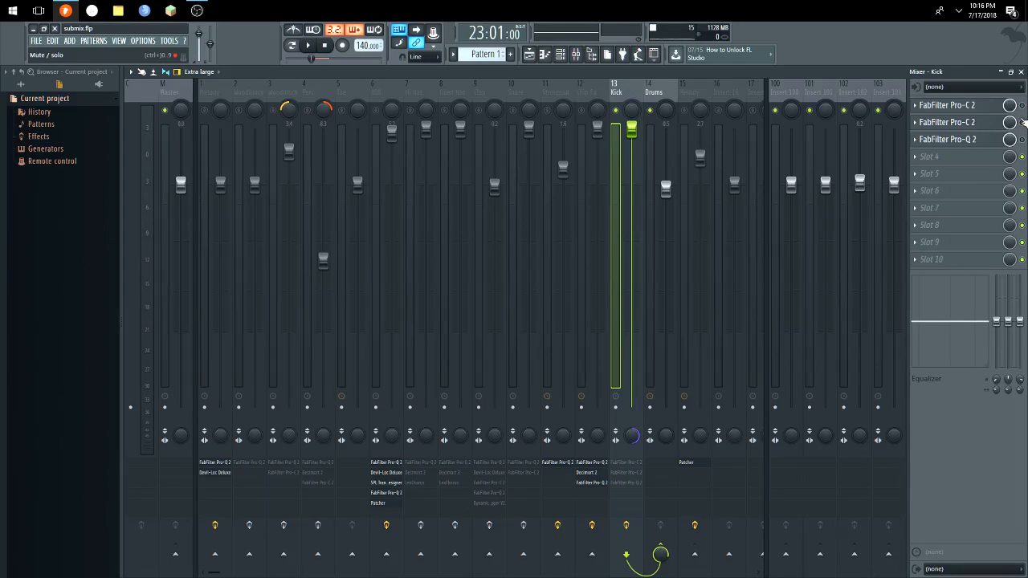
pyautogui.press('space')
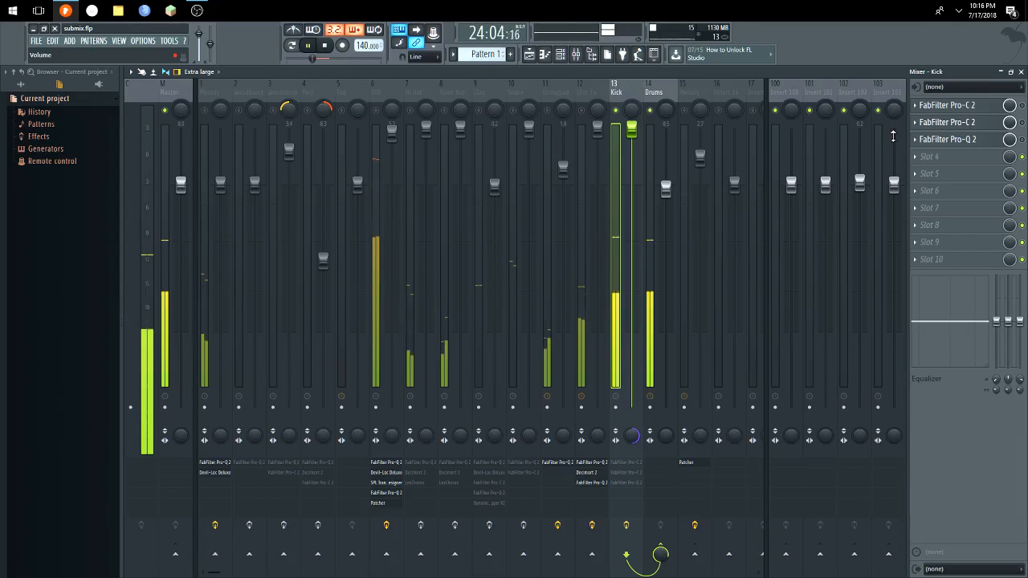
pyautogui.press('space')
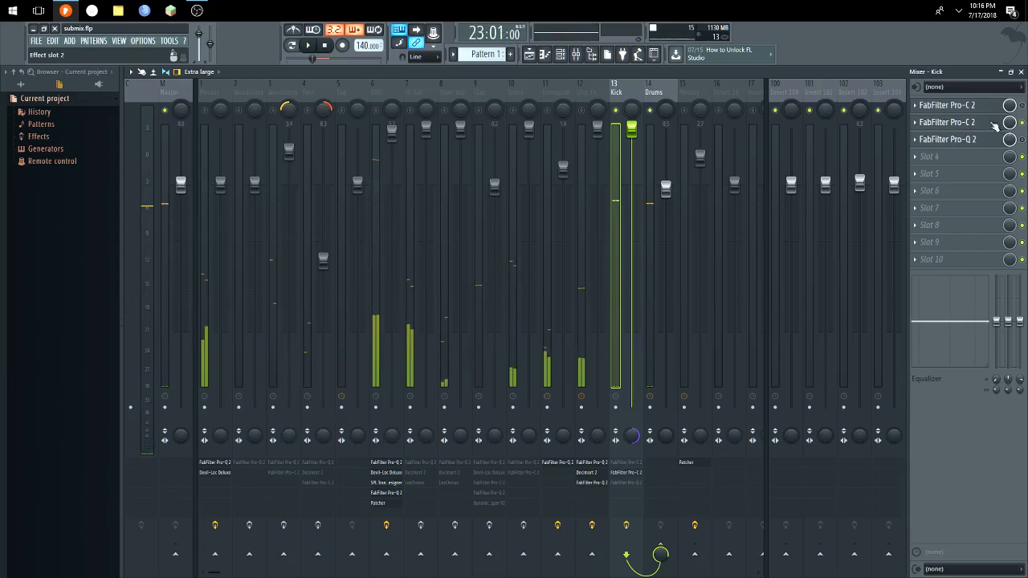
pyautogui.press('space')
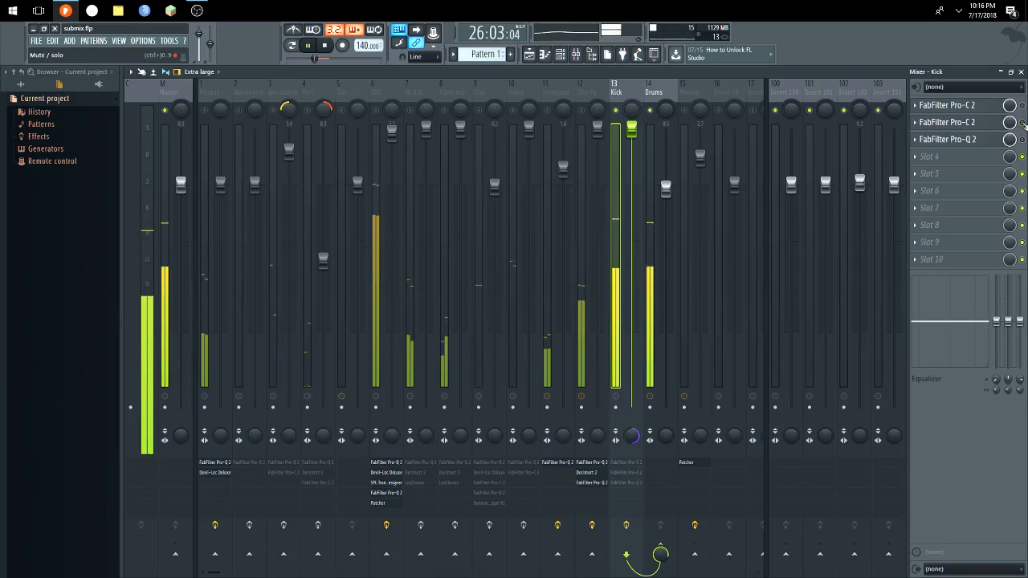
pyautogui.click(1023, 122)
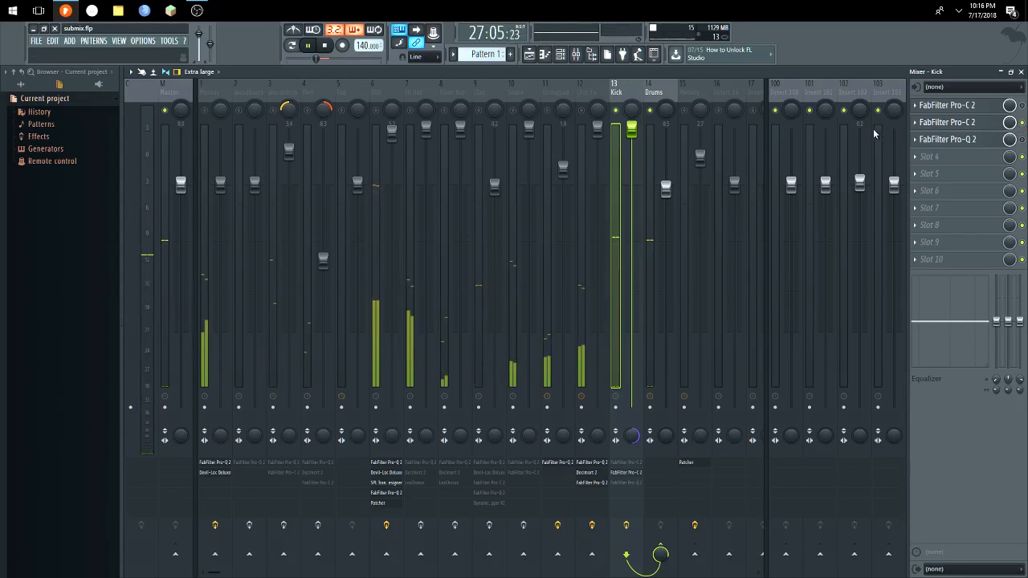
# Remove the Pro-C 2 from the Kick's first effect slot and move the remaining Pro-C 2 up into it.
pyautogui.click(921, 109)
pyautogui.moveTo(936, 127)
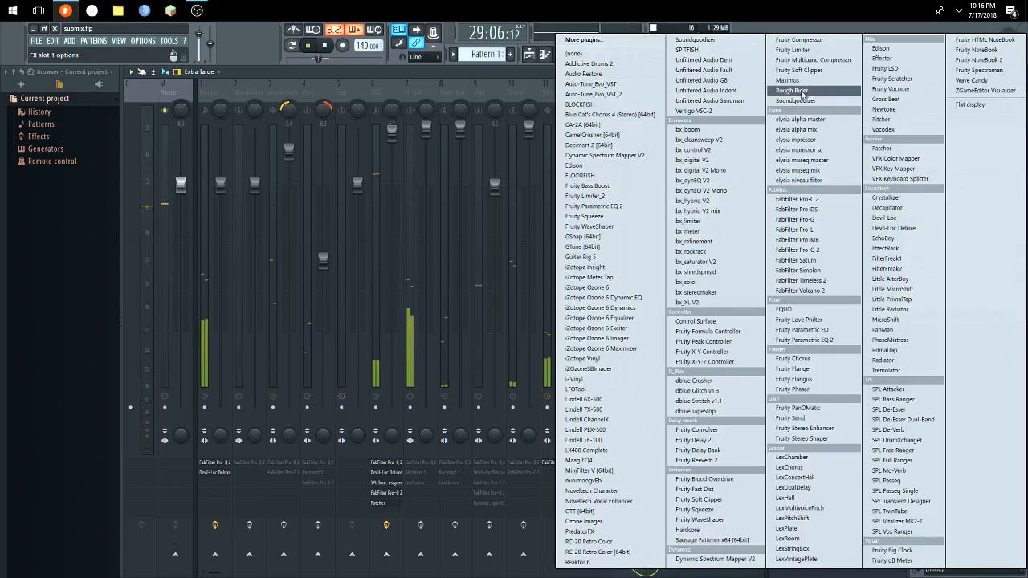
pyautogui.click(630, 56)
pyautogui.scroll(1, 995, 123)
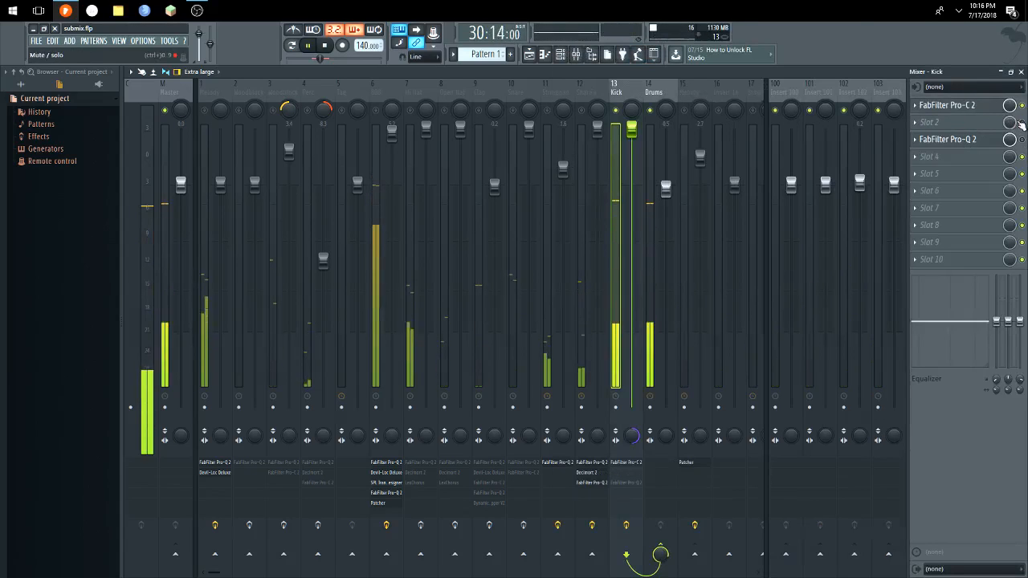
# Enable the Kick's Pro-Q 2, review its EQ curve in a repositioned window, and close it while auditioning the kick.
pyautogui.click(982, 142)
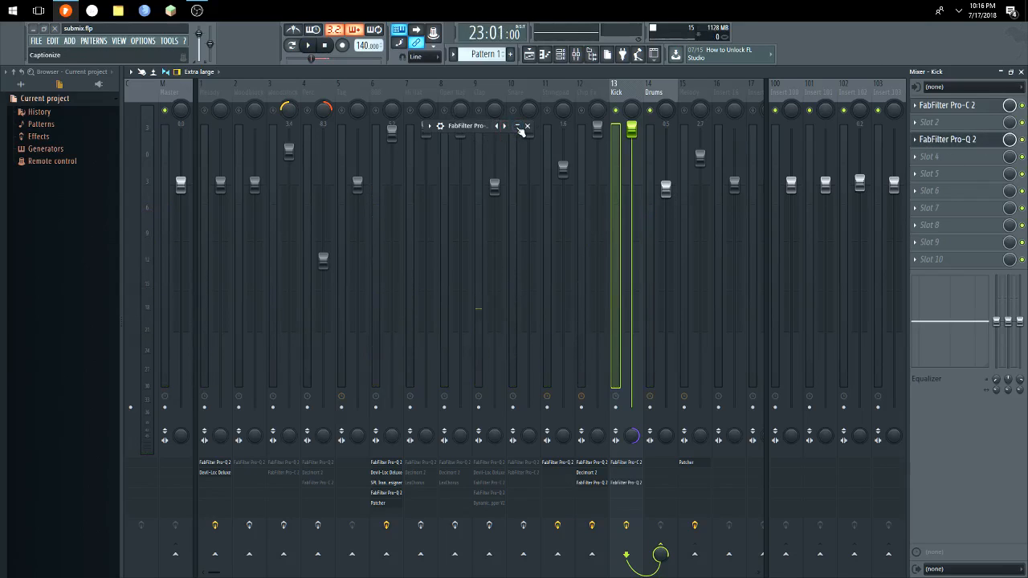
pyautogui.click(518, 127)
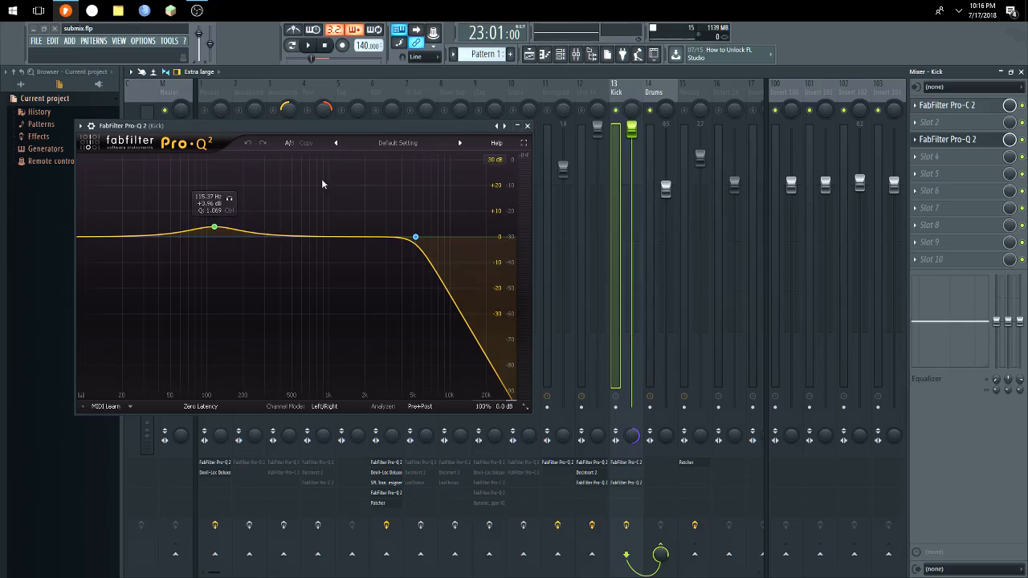
pyautogui.click(516, 126)
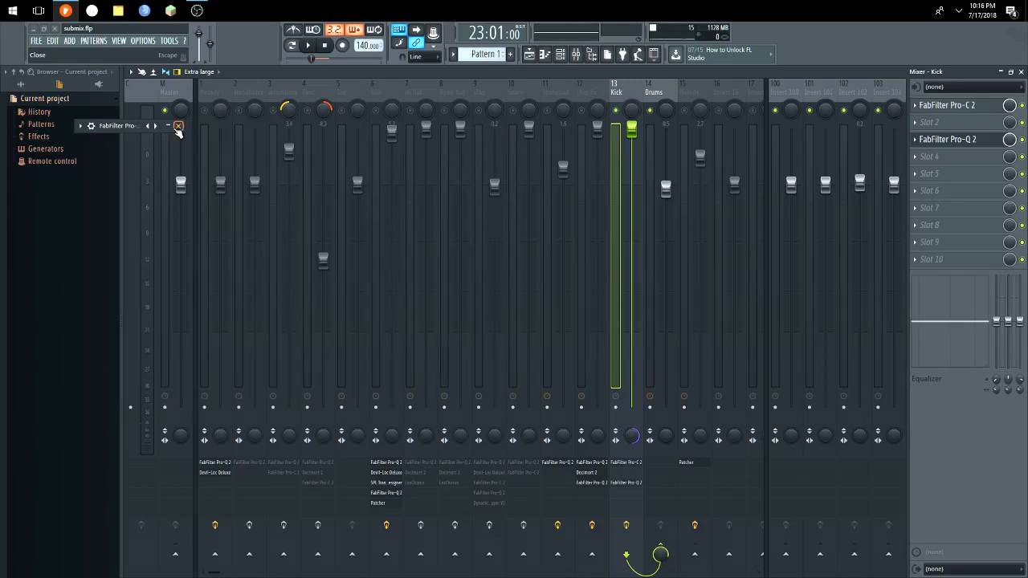
pyautogui.click(167, 128)
pyautogui.moveTo(151, 131); pyautogui.dragTo(631, 210)
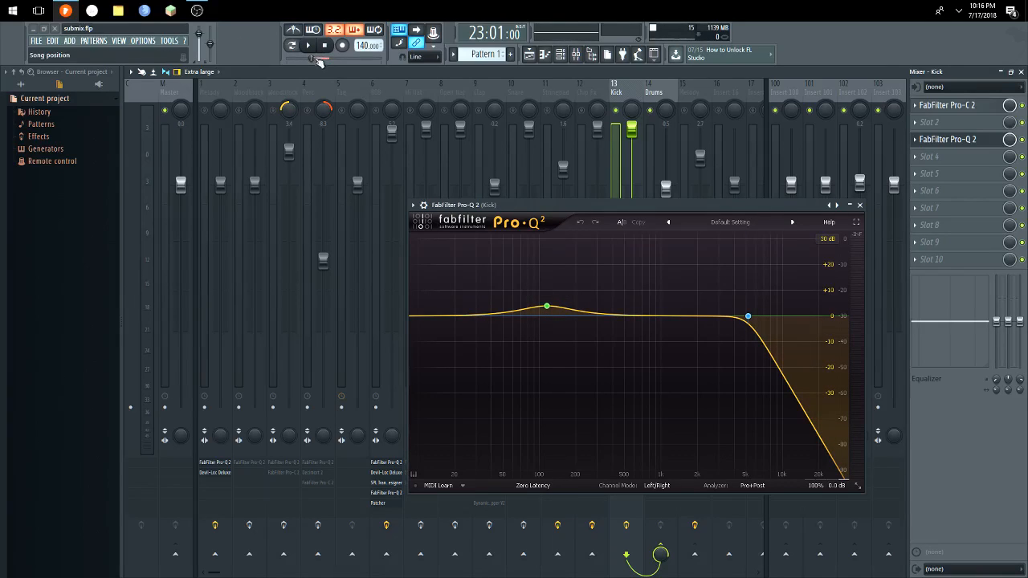
pyautogui.click(311, 48)
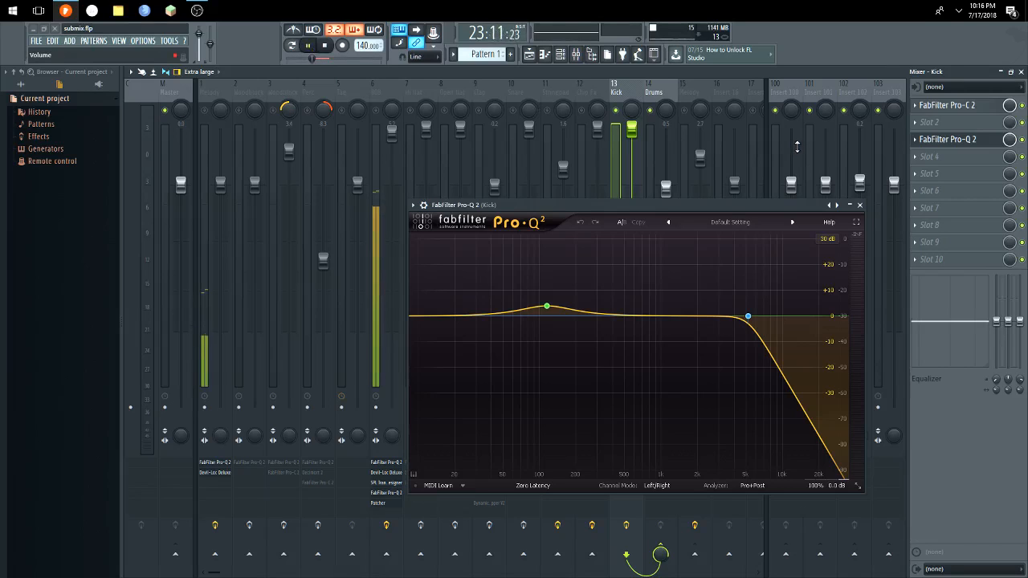
pyautogui.click(860, 205)
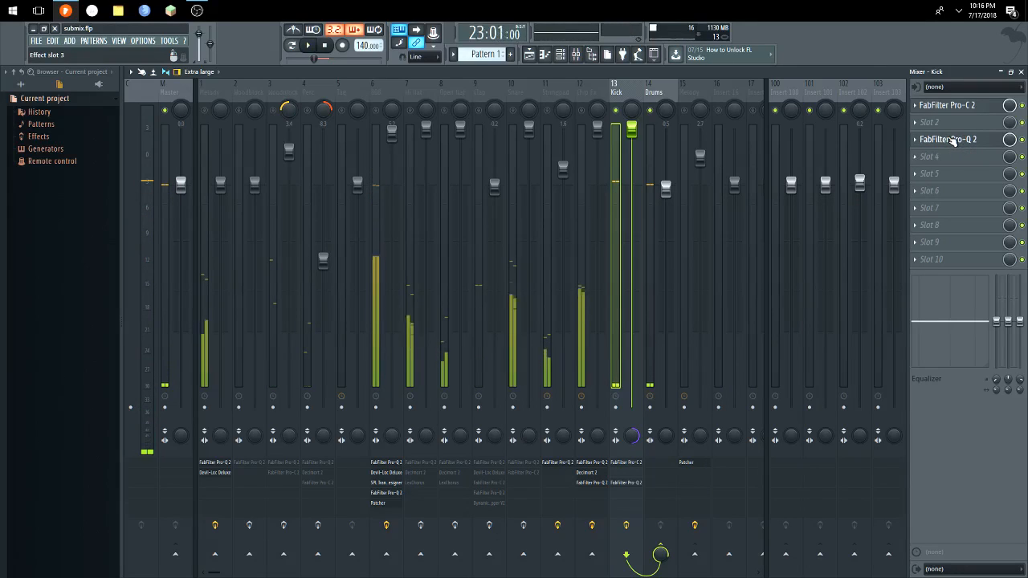
# Unmute the 808 track and audition it together with the processed Kick.
pyautogui.press('space')
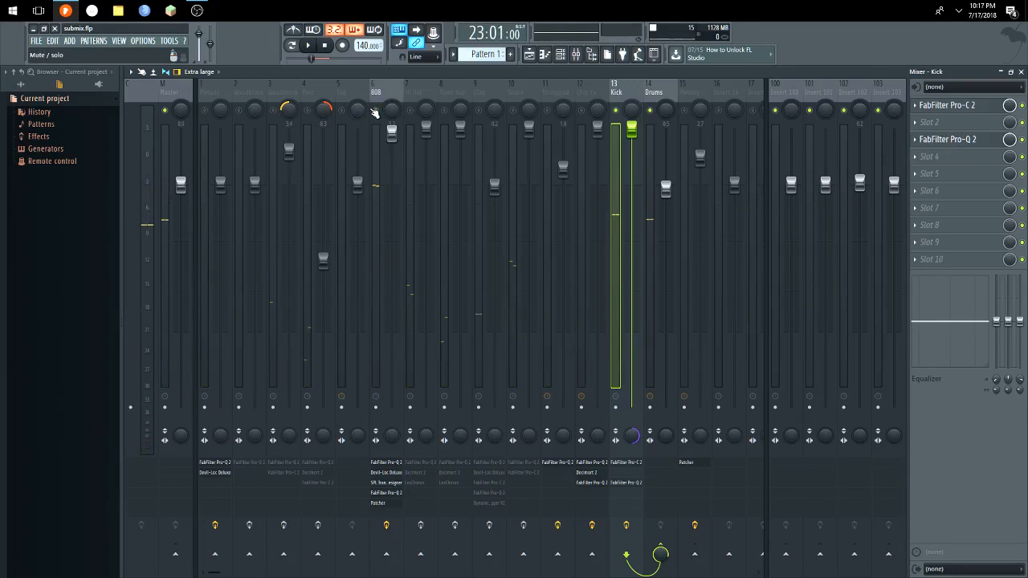
pyautogui.press('space')
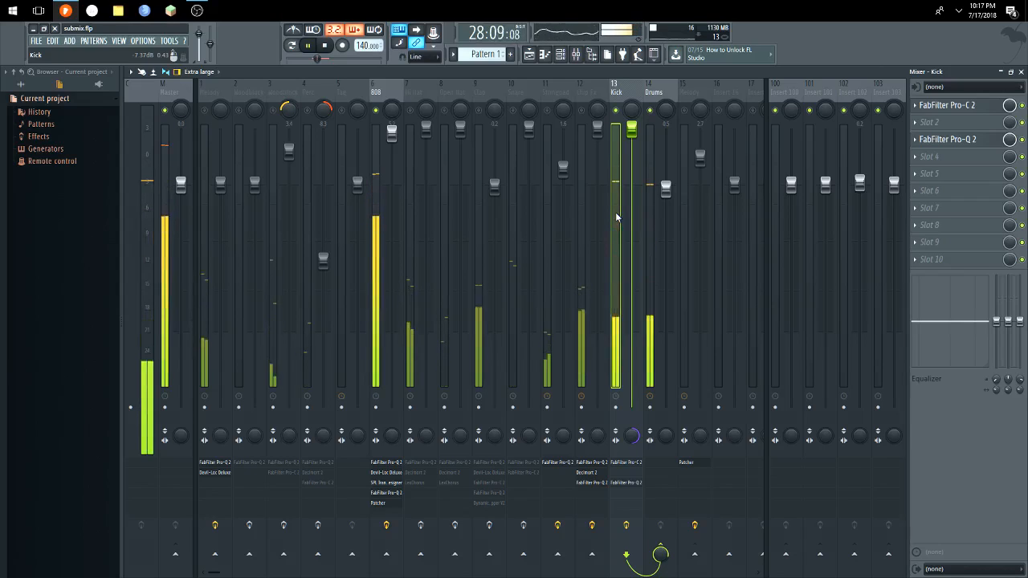
pyautogui.press('space')
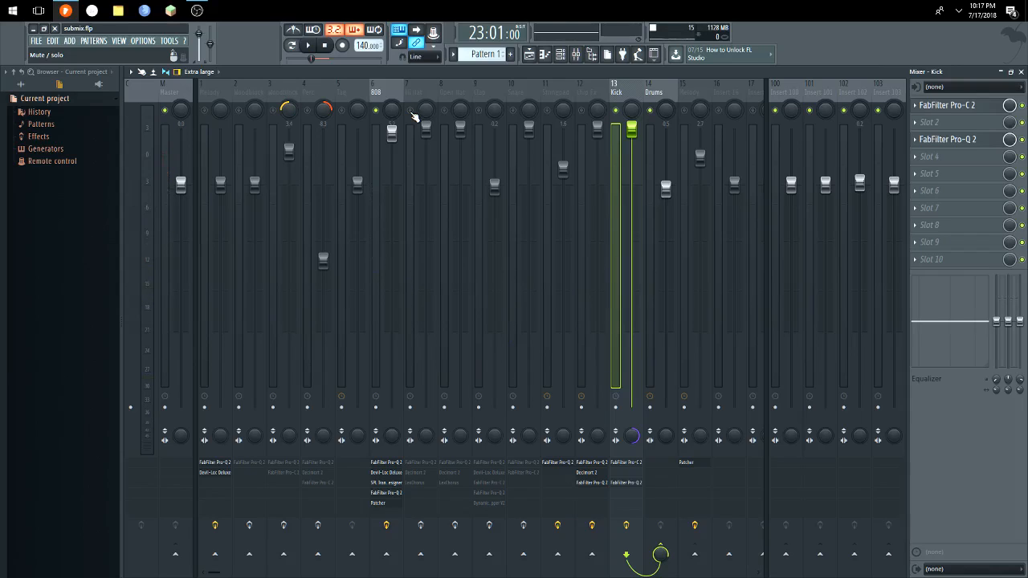
# Solo the Snare track and review the low cut in its Pro-Q 2.
pyautogui.click(512, 177)
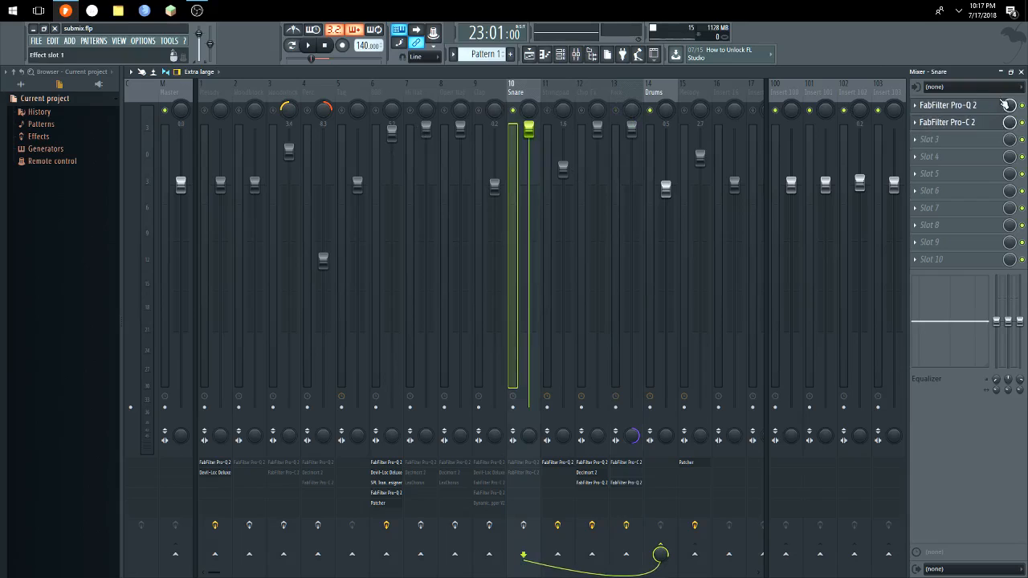
pyautogui.click(979, 105)
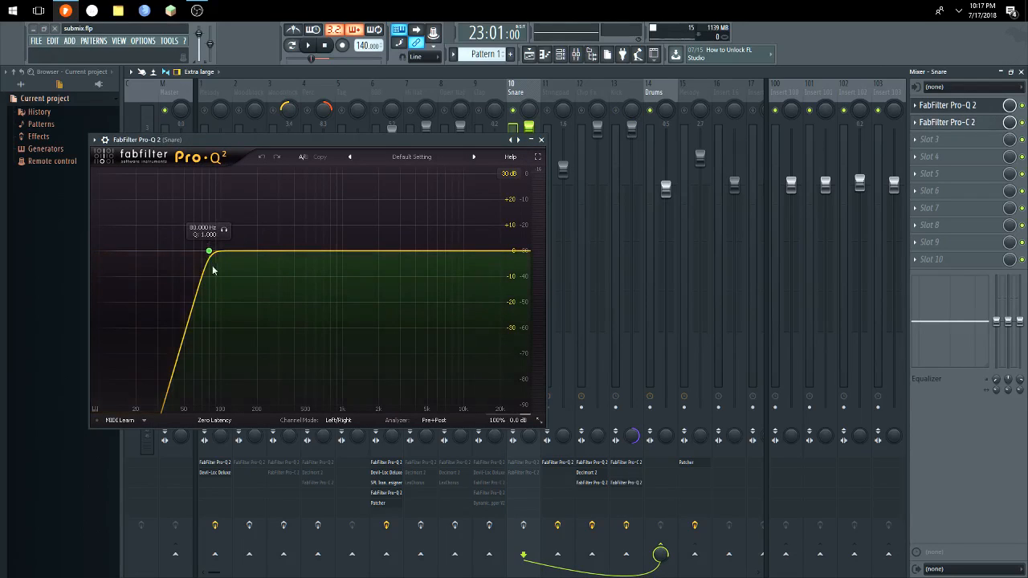
pyautogui.click(540, 140)
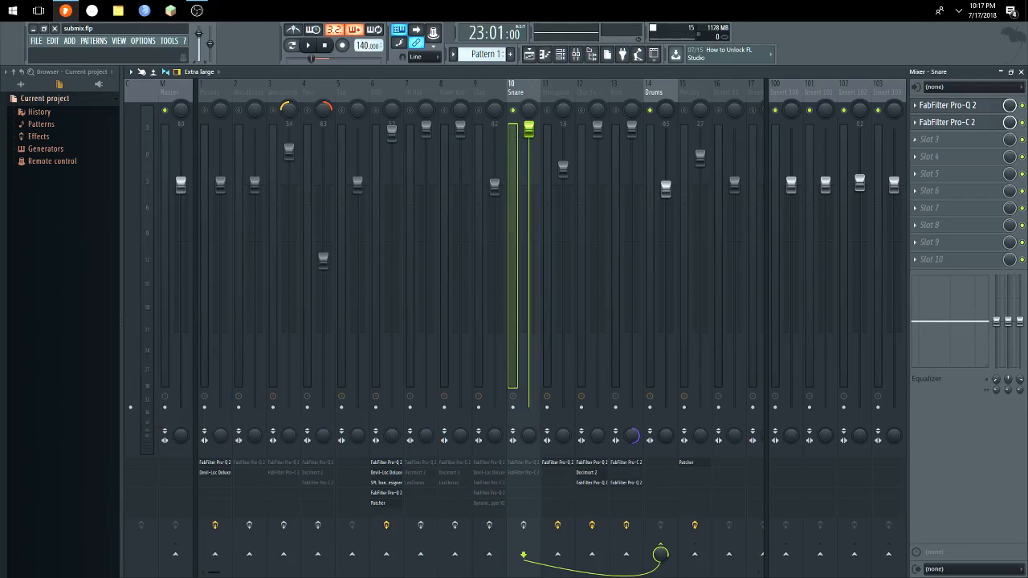
# Review the threshold, ratio, attack, release and gain controls in the Snare's Pro-C 2.
pyautogui.click(971, 122)
pyautogui.moveTo(409, 287); pyautogui.dragTo(410, 59)
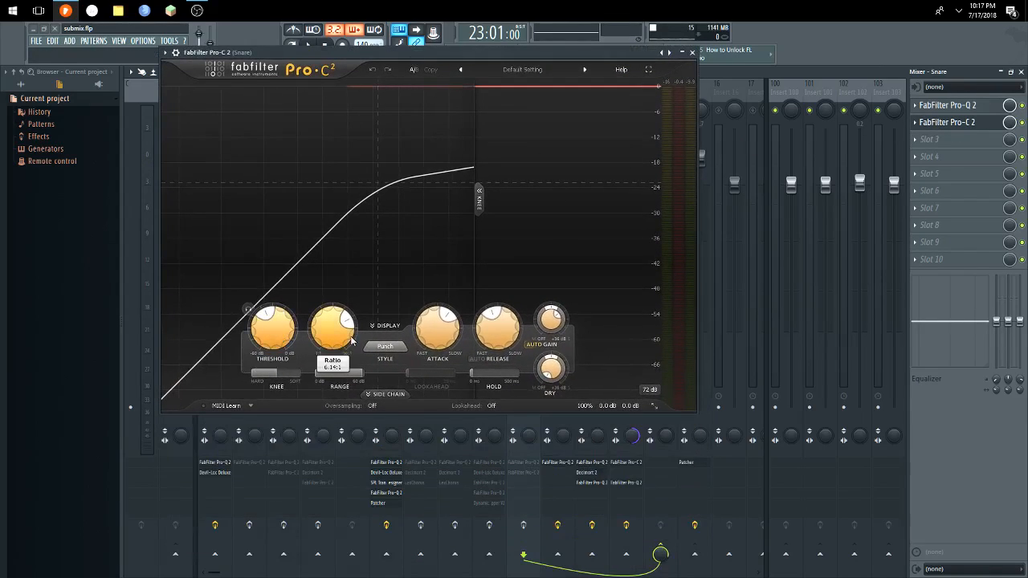
pyautogui.moveTo(454, 327)
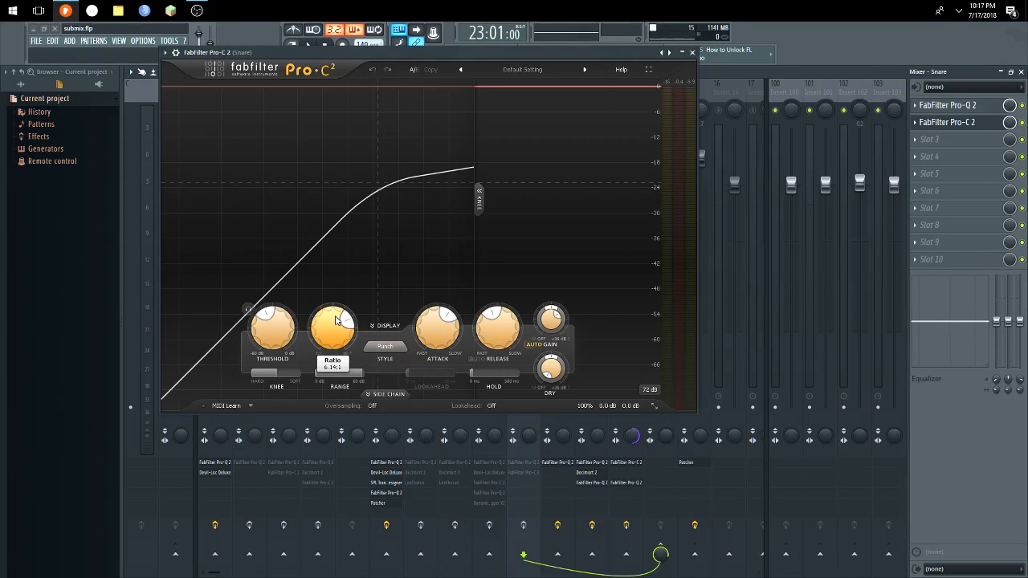
pyautogui.moveTo(337, 321)
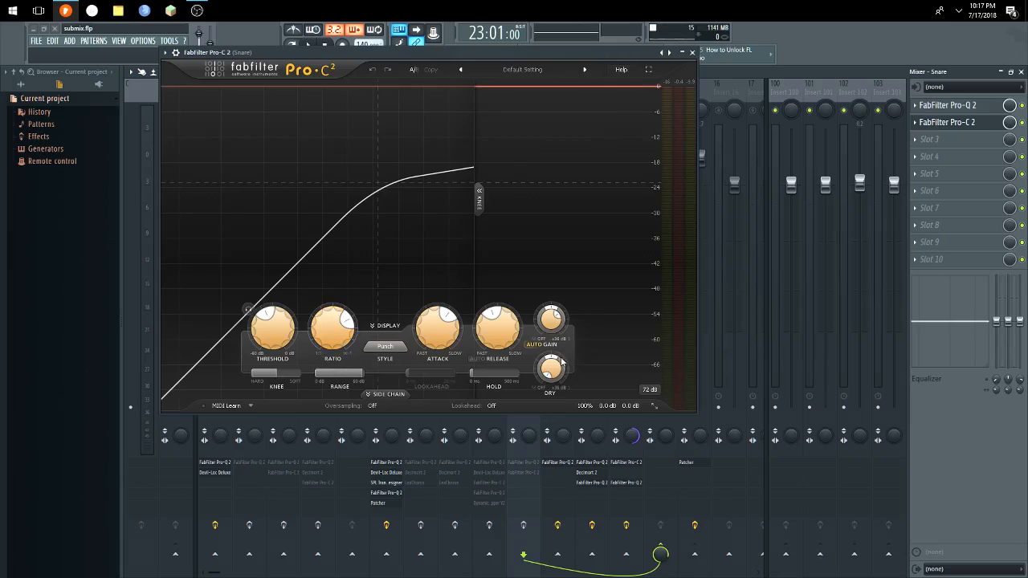
pyautogui.click(693, 52)
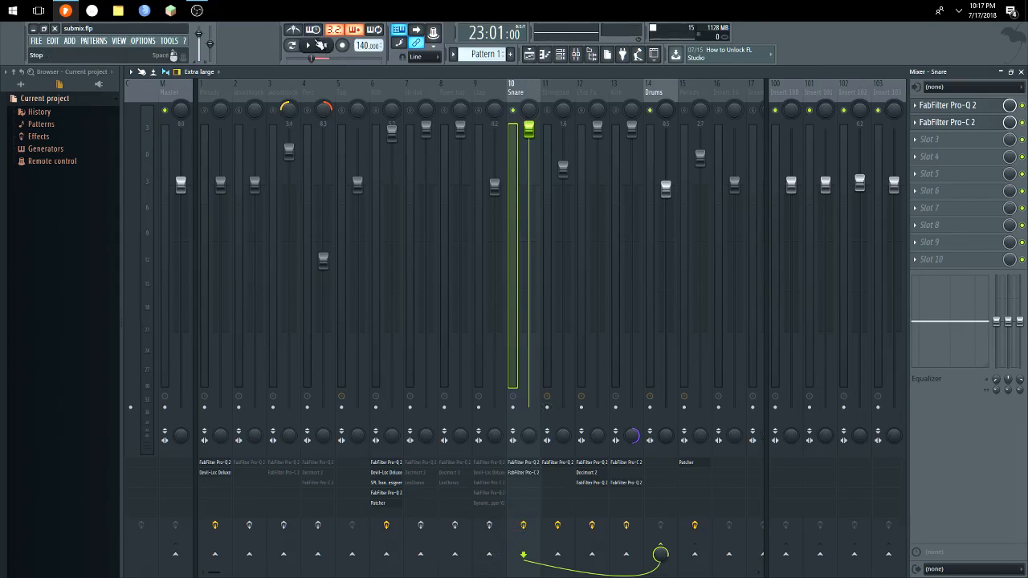
# Audition the Snare with its effects bypassed for comparison, and re-enable its effect slots.
pyautogui.click(306, 46)
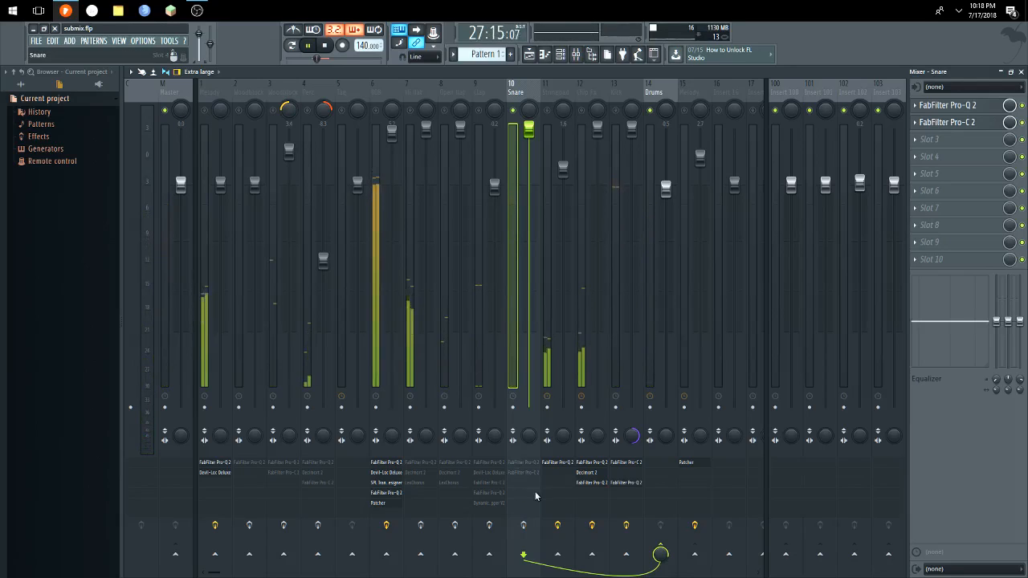
pyautogui.press('space')
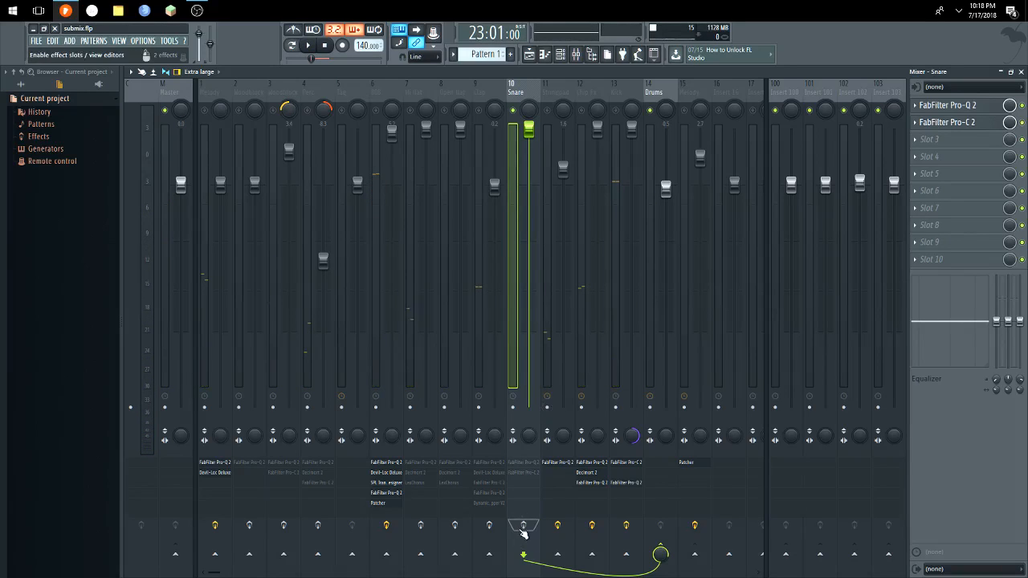
pyautogui.click(497, 527)
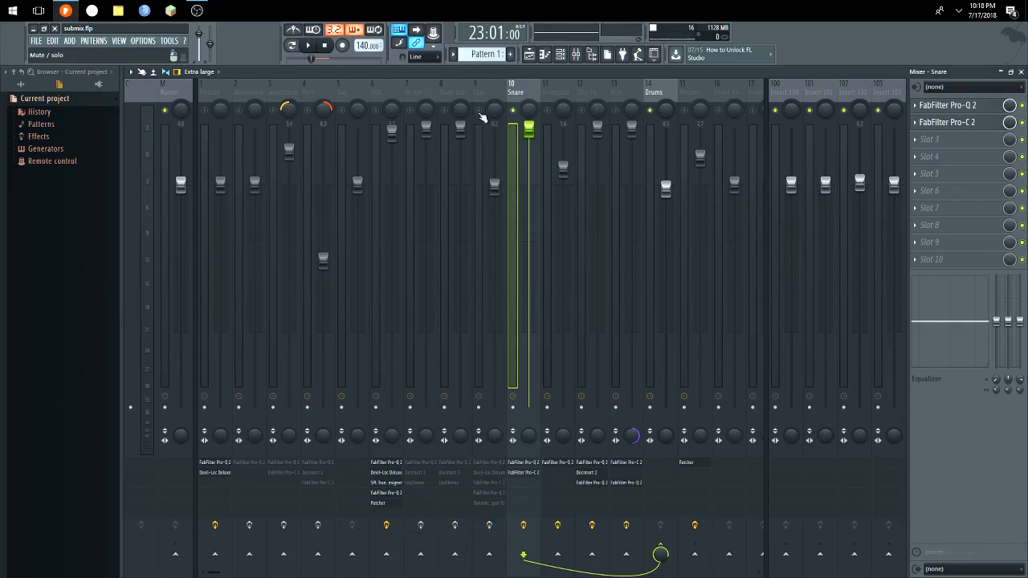
# Solo the Clap track, audition it without processing, and enable its effect slots.
pyautogui.click(489, 128)
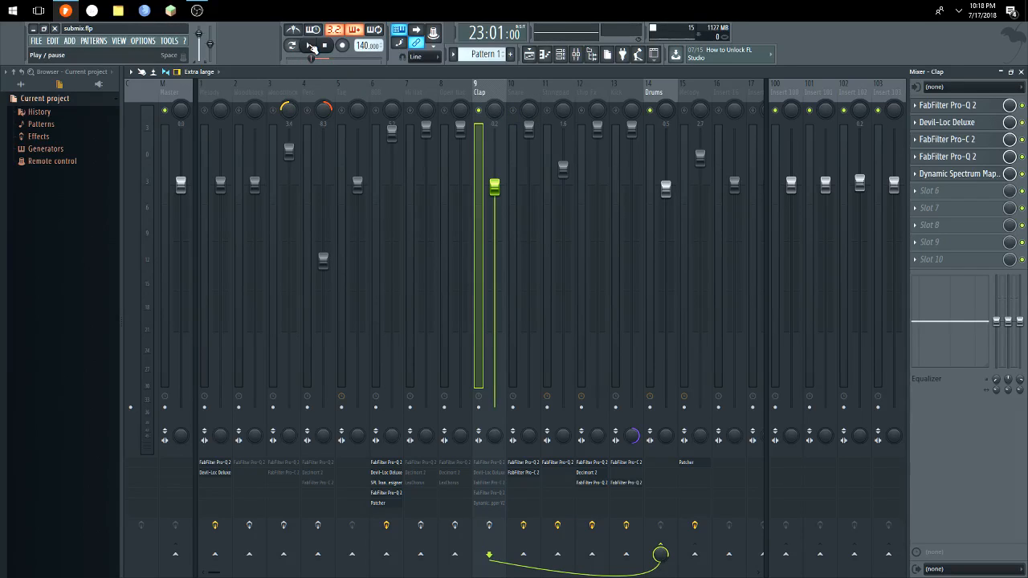
pyautogui.click(311, 46)
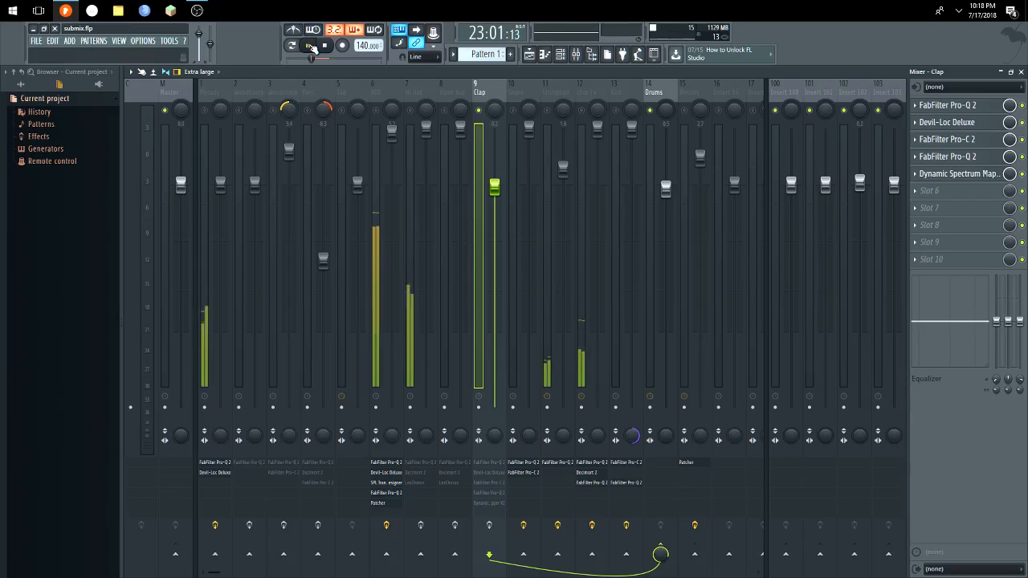
pyautogui.click(329, 47)
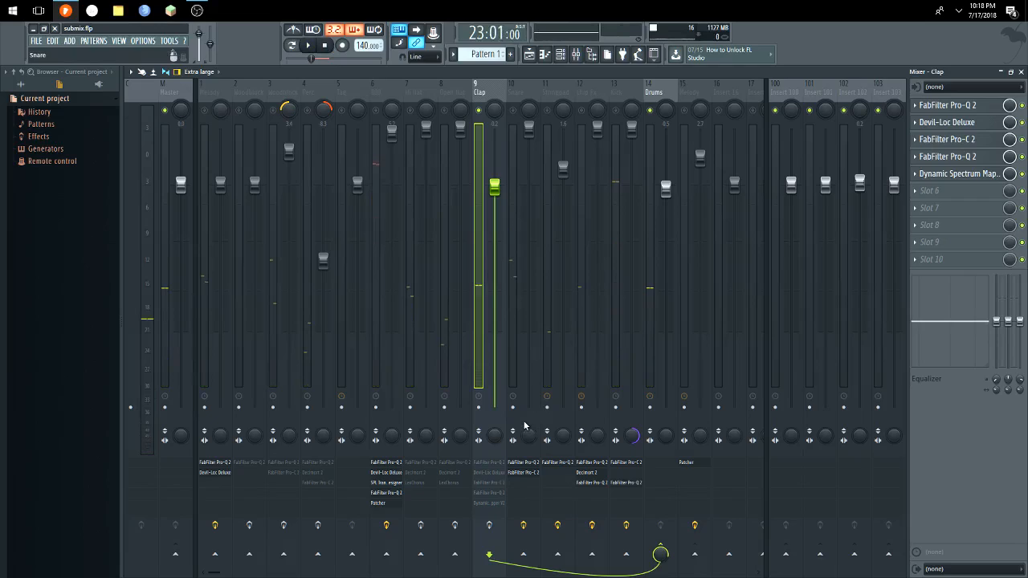
pyautogui.click(492, 527)
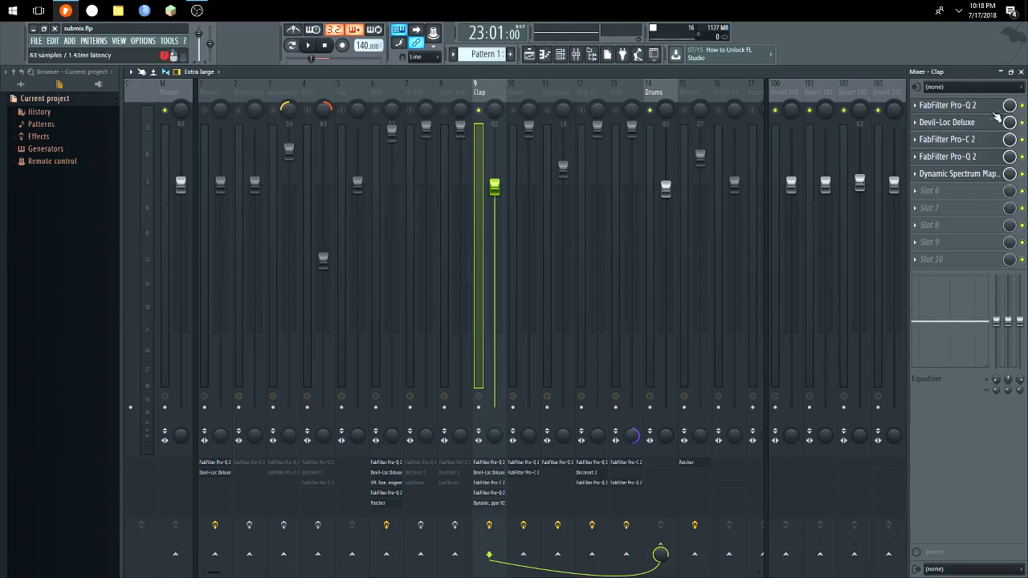
# Review the low cut in the Clap's first Pro-Q 2 and open its Devil-Loc Deluxe settings.
pyautogui.click(968, 105)
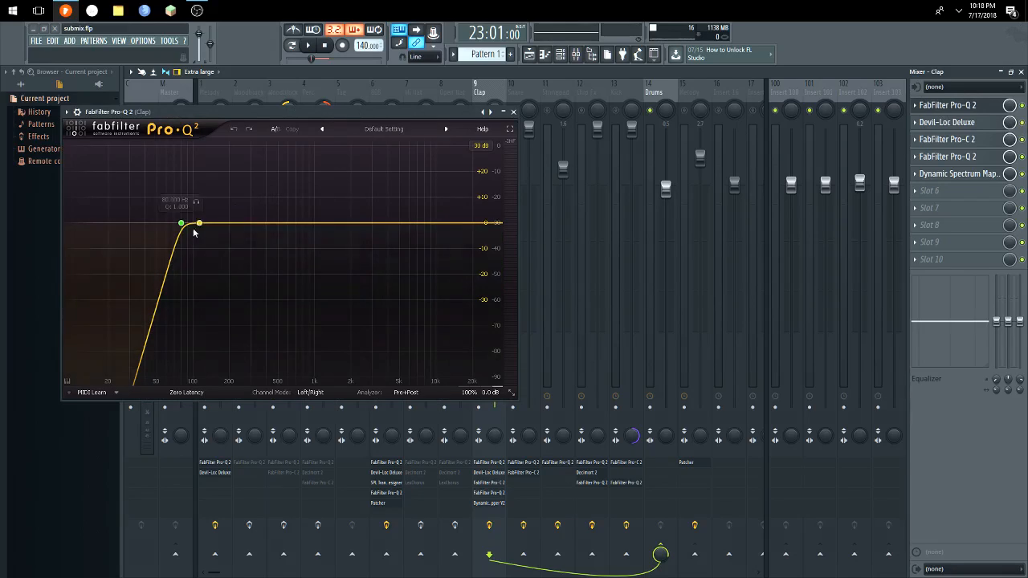
pyautogui.click(514, 112)
pyautogui.click(950, 122)
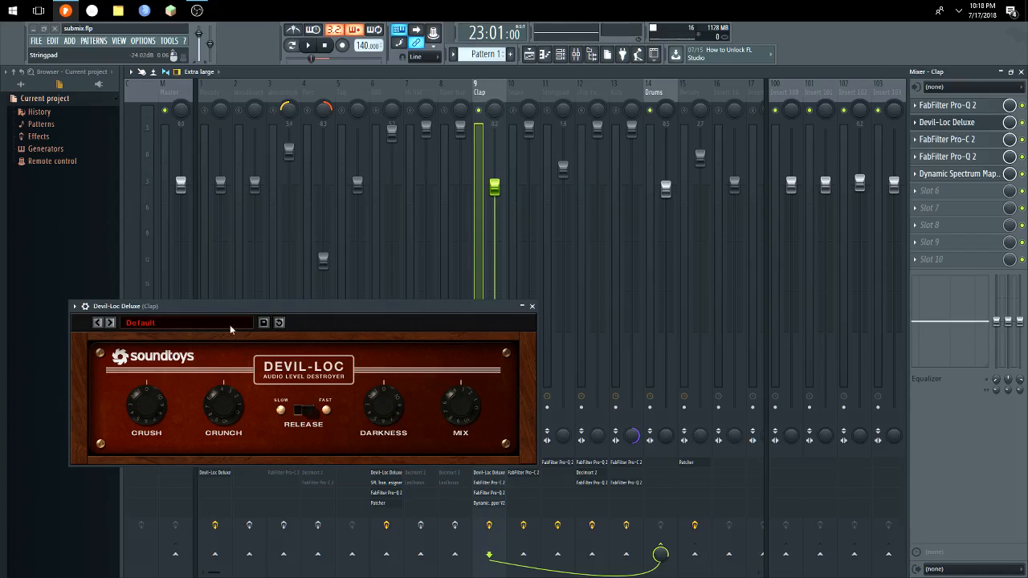
# Bypass the Clap's Pro-C 2, second Pro-Q 2 and Dynamic Spectrum Mapper, and audition the track with Devil-Loc Deluxe.
pyautogui.click(1022, 139)
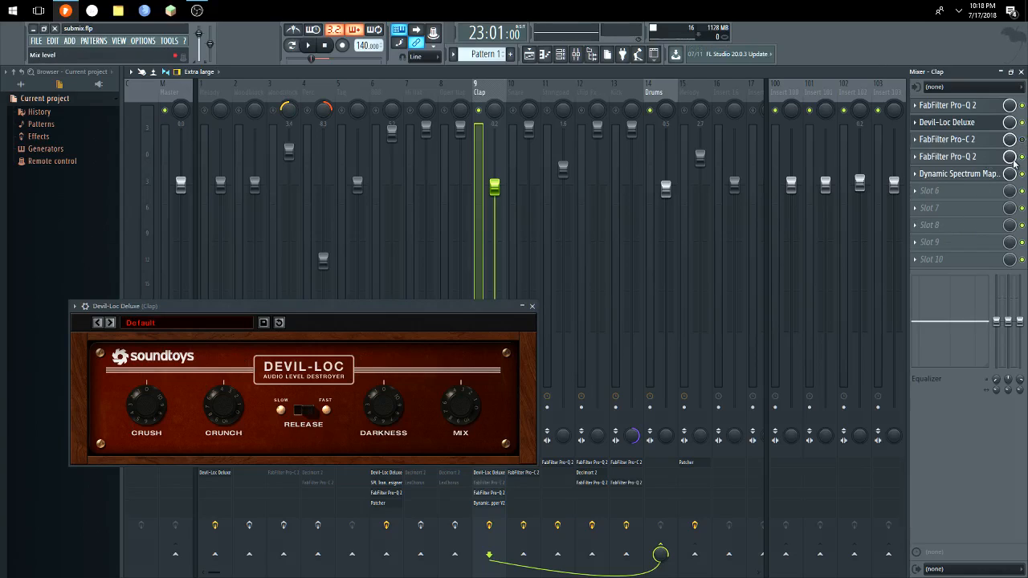
pyautogui.click(1022, 157)
pyautogui.click(1022, 174)
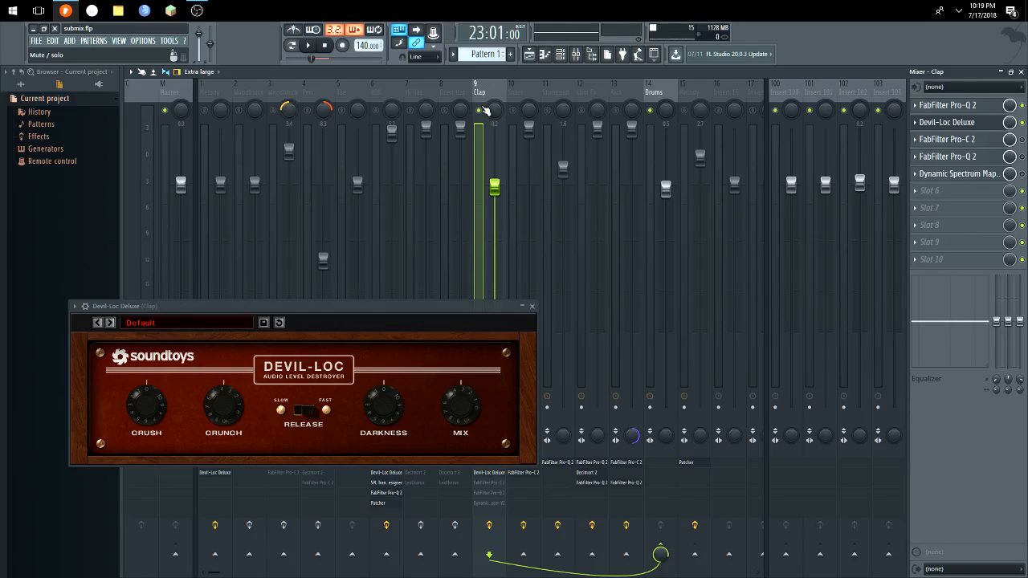
pyautogui.click(310, 46)
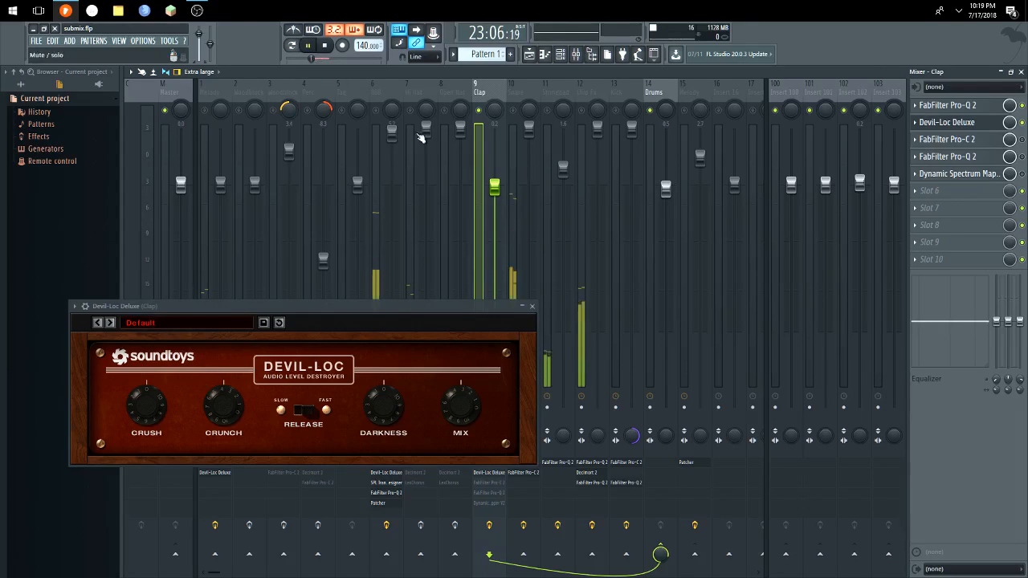
pyautogui.moveTo(488, 305); pyautogui.dragTo(482, 304)
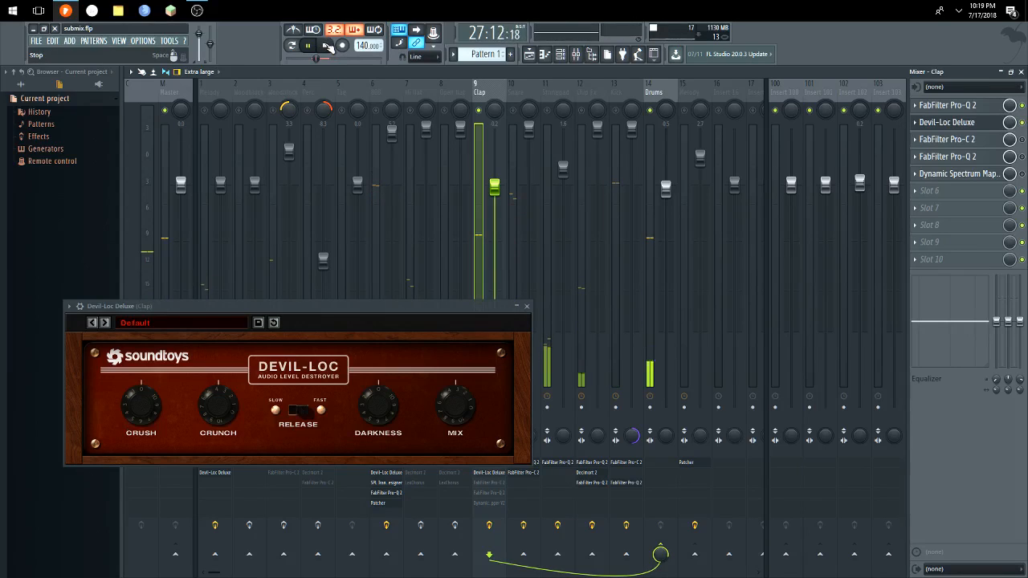
pyautogui.click(326, 45)
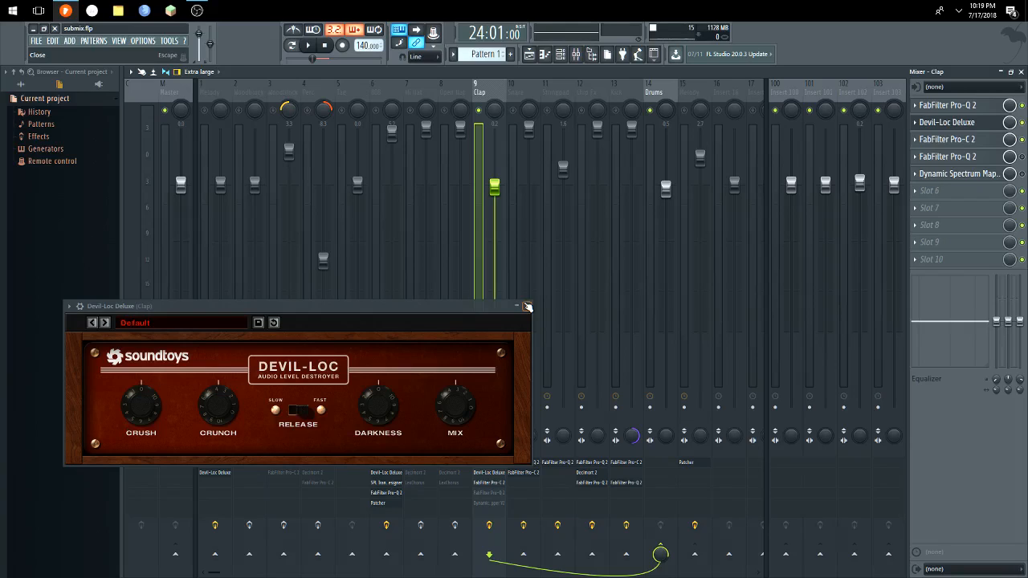
pyautogui.click(527, 306)
# Review the attack and threshold controls in the Clap's Pro-C 2.
pyautogui.click(937, 141)
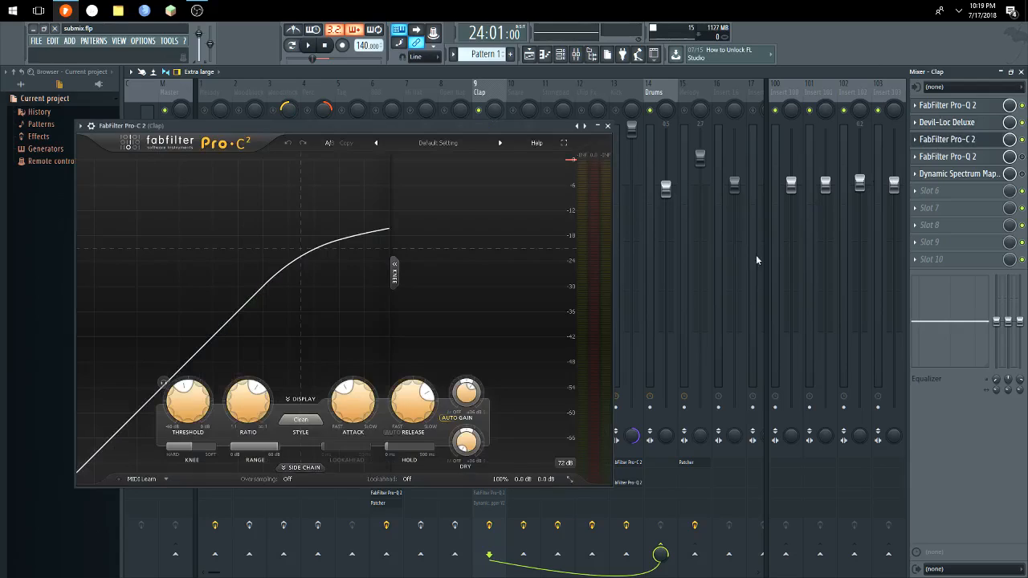
pyautogui.moveTo(358, 405)
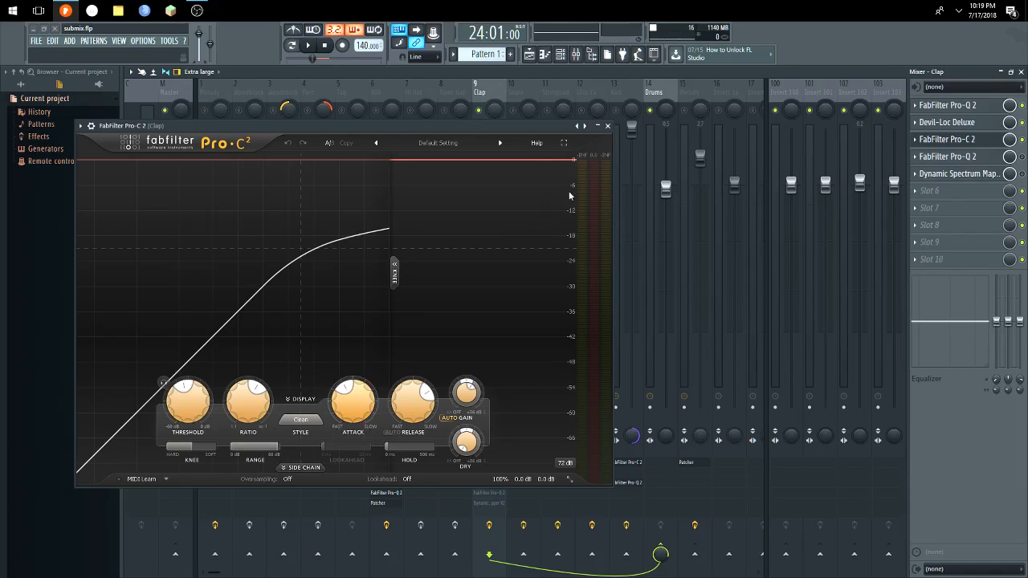
pyautogui.moveTo(190, 402)
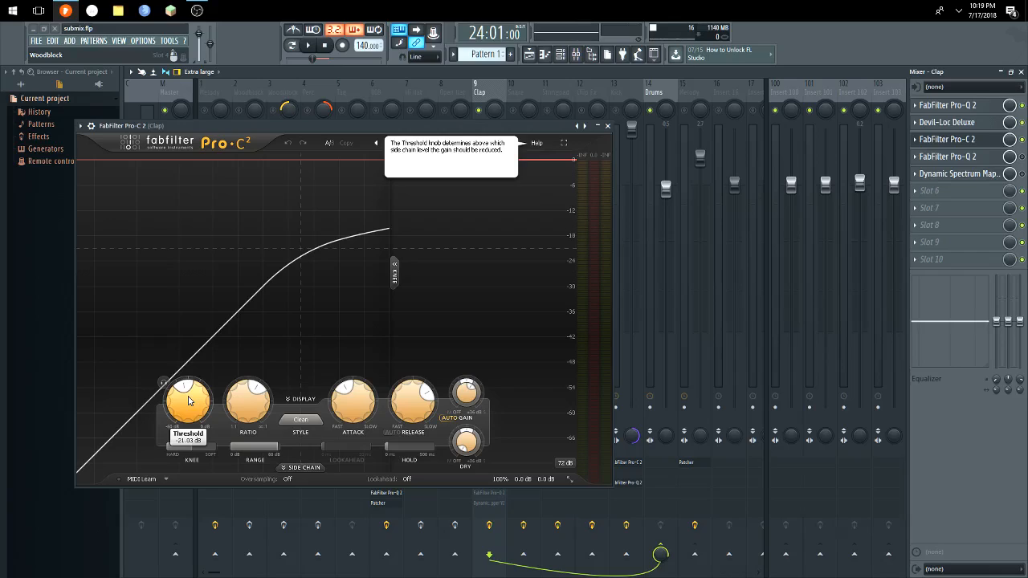
# Lower the threshold of the Clap's Pro-C 2 fully, raise it during playback to -21.09 dB, and close the compressor.
pyautogui.scroll(-10, 190, 402)
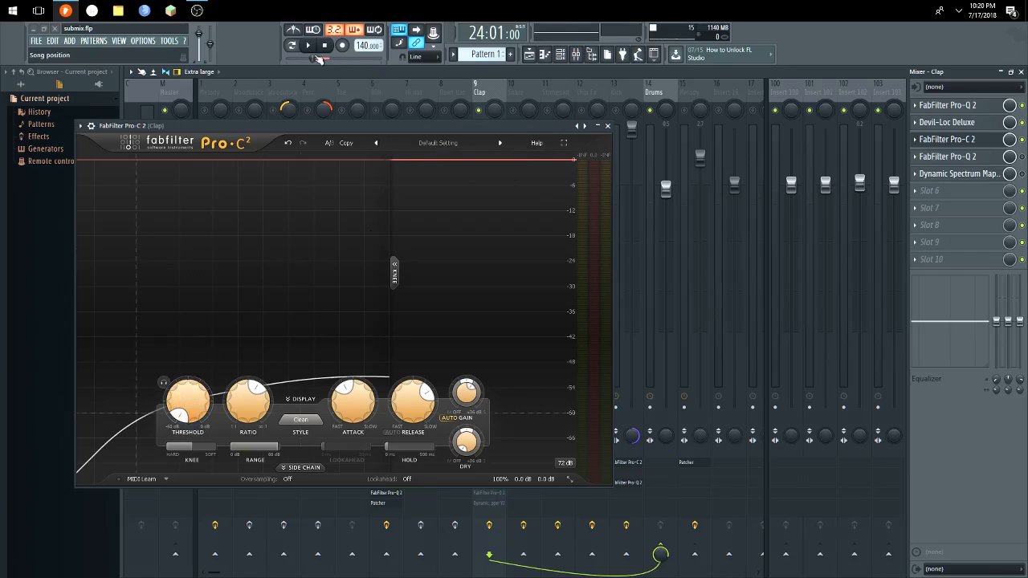
pyautogui.click(312, 46)
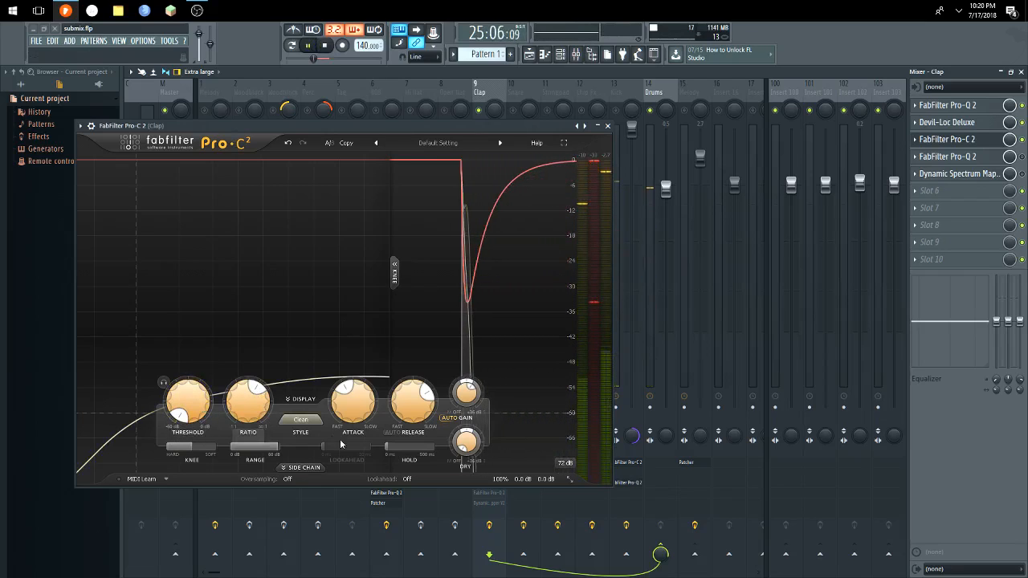
pyautogui.scroll(10, 190, 405)
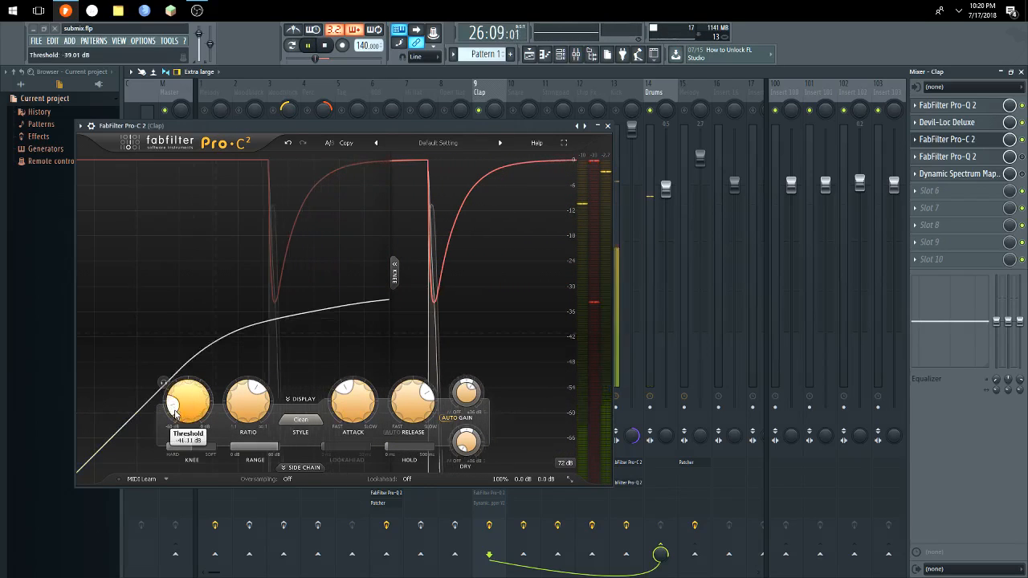
pyautogui.scroll(1, 176, 413)
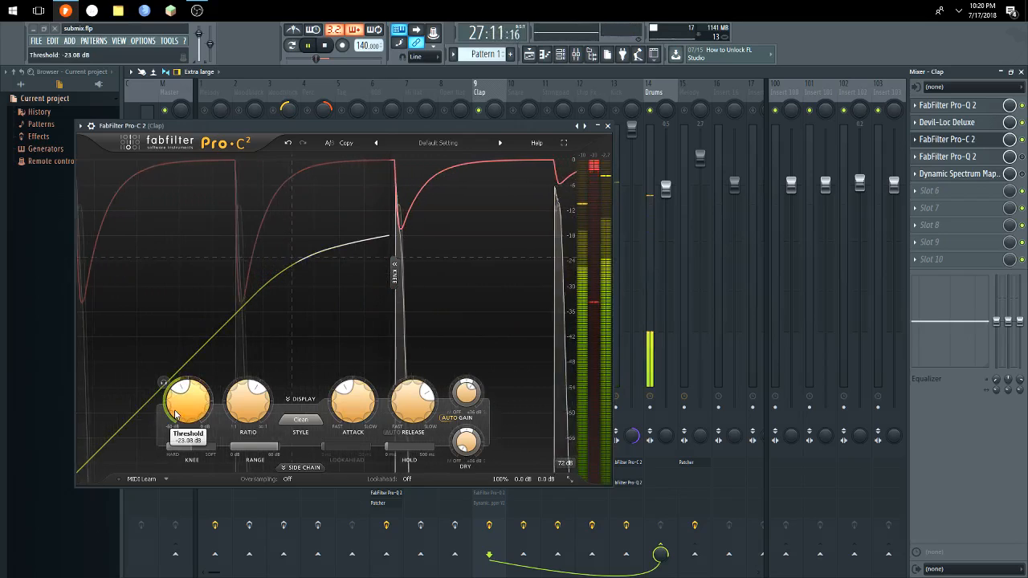
pyautogui.scroll(1, 176, 413)
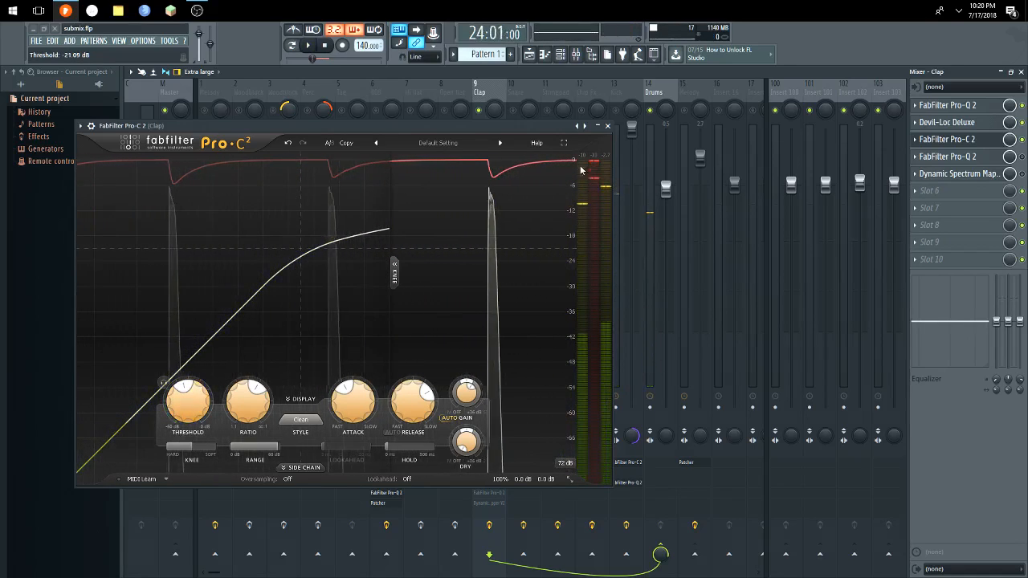
pyautogui.click(948, 139)
# Enable the Clap's second Pro-Q 2, review its low cut and dip, and audition the Clap together with the Snare.
pyautogui.click(987, 158)
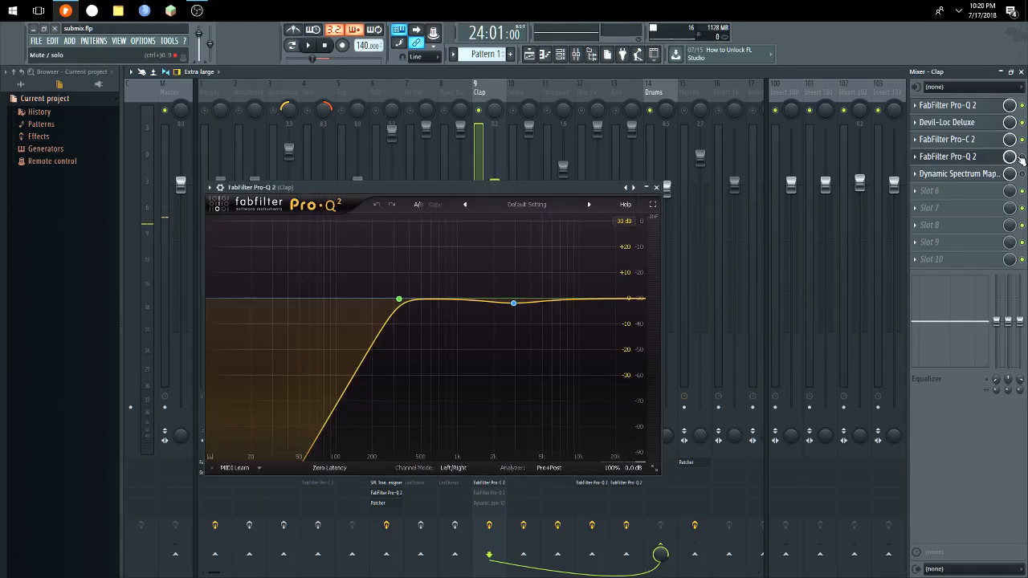
pyautogui.moveTo(504, 302)
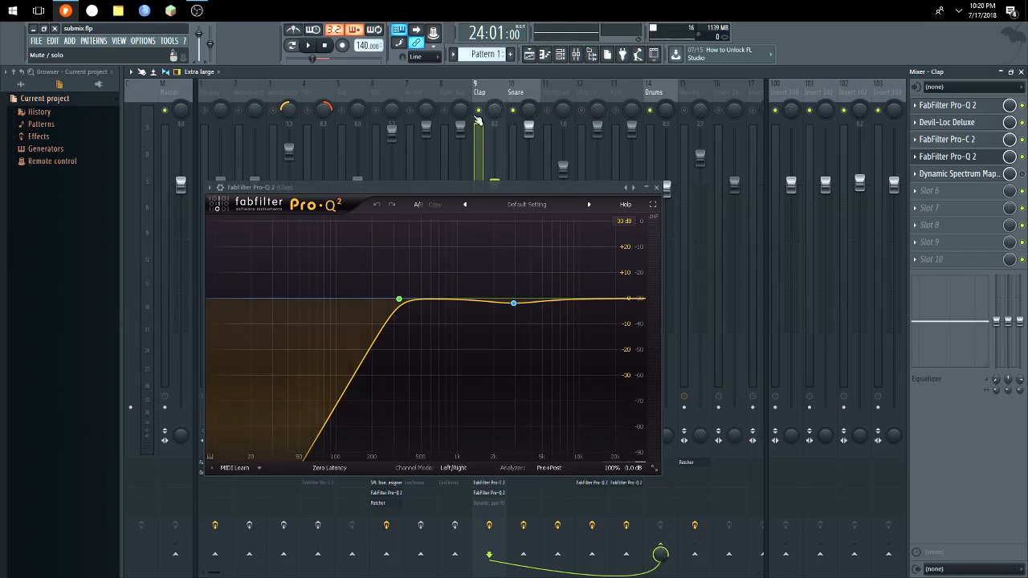
pyautogui.press('space')
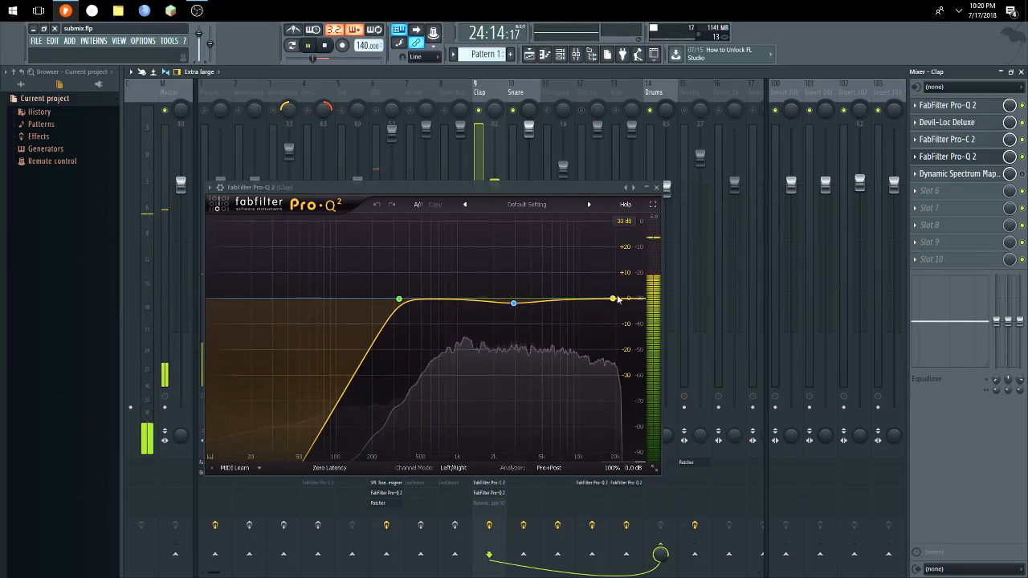
pyautogui.click(656, 188)
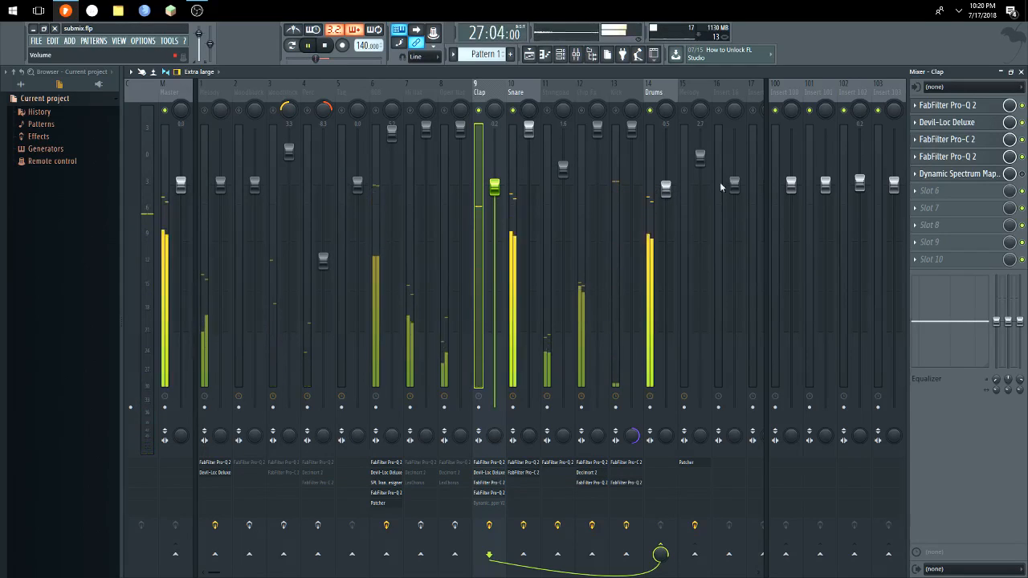
pyautogui.press('space')
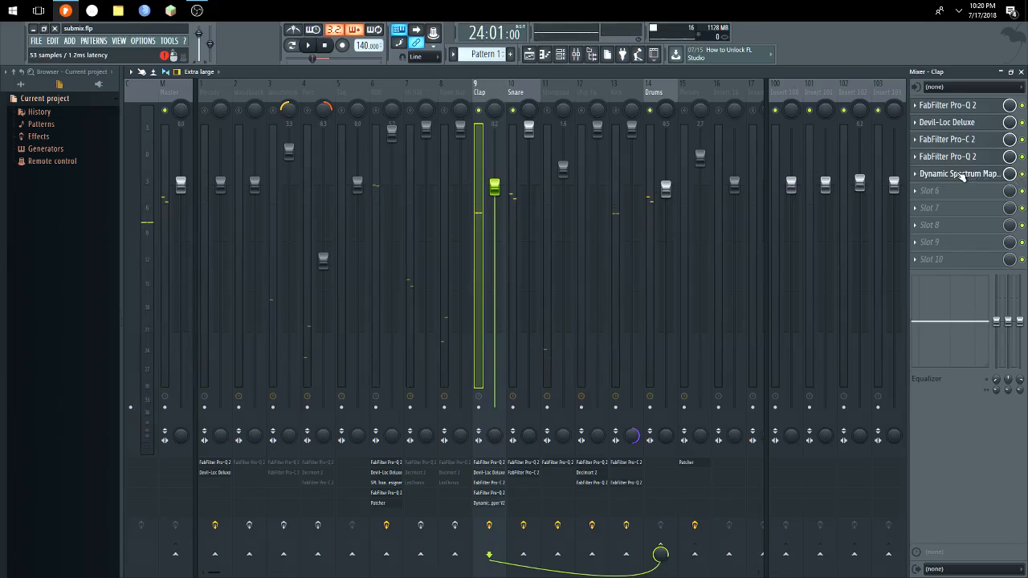
# Review the Clap's Dynamic Spectrum Mapper V2 settings and audition the Clap and Snare with it enabled.
pyautogui.click(960, 175)
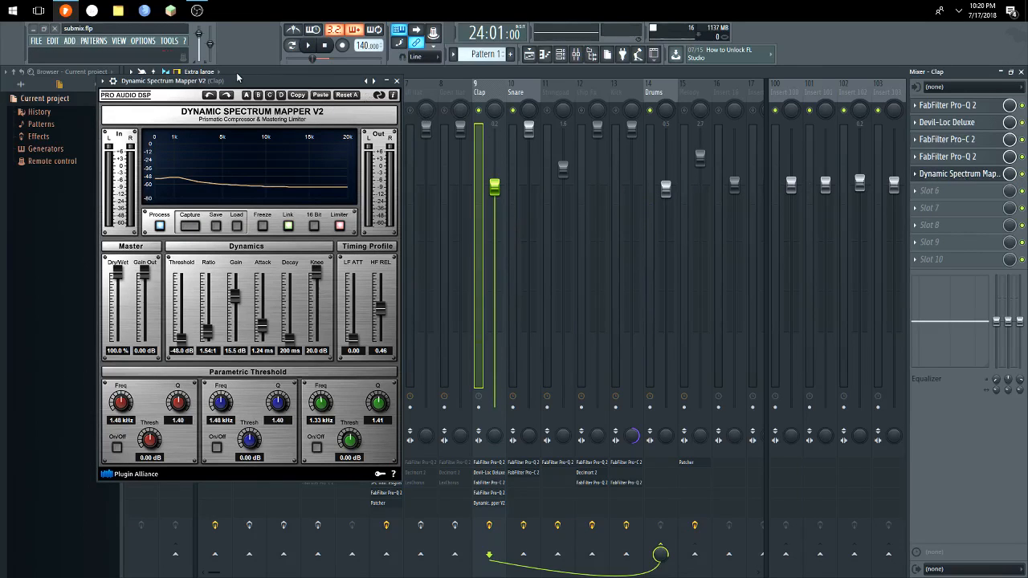
pyautogui.click(396, 81)
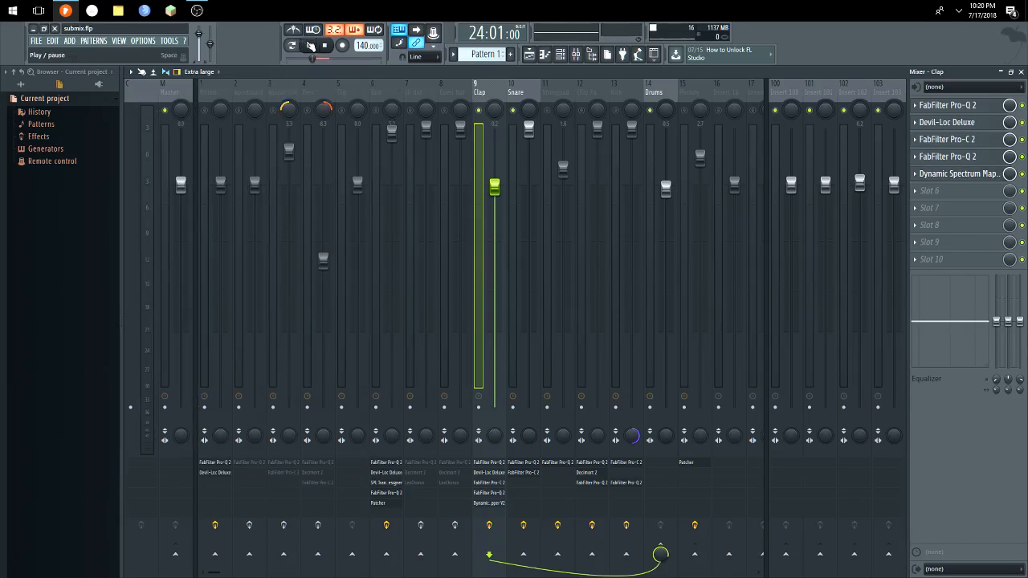
pyautogui.click(313, 46)
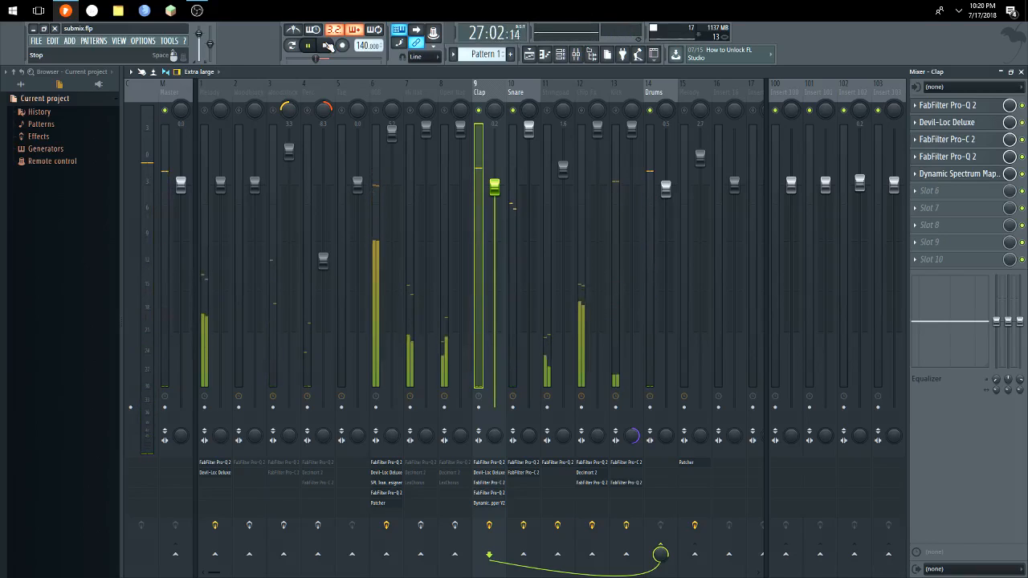
pyautogui.click(328, 46)
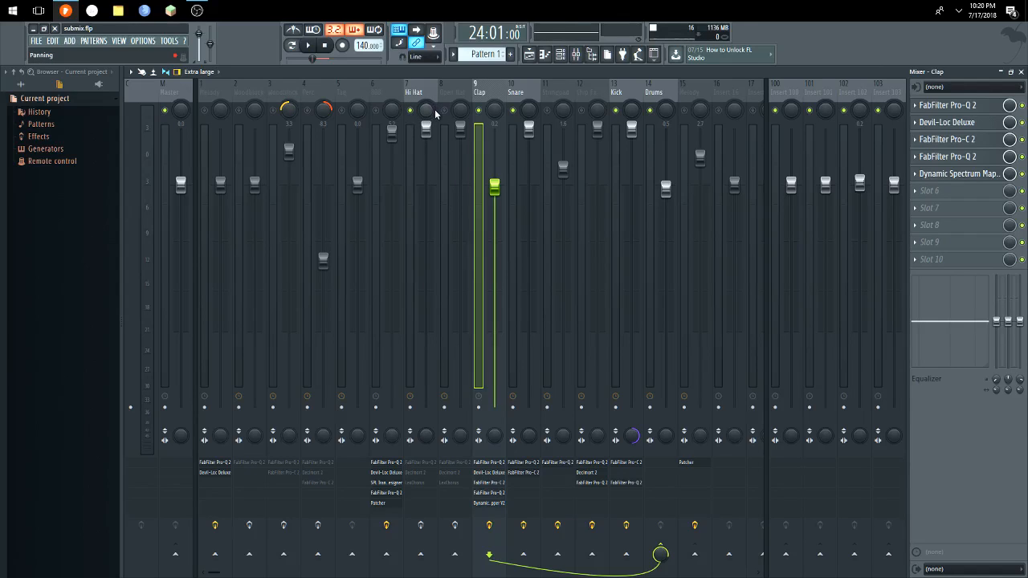
# Select the Hi Hat track and review the frequency and slope of the low cut in its Pro-Q 2.
pyautogui.click(414, 177)
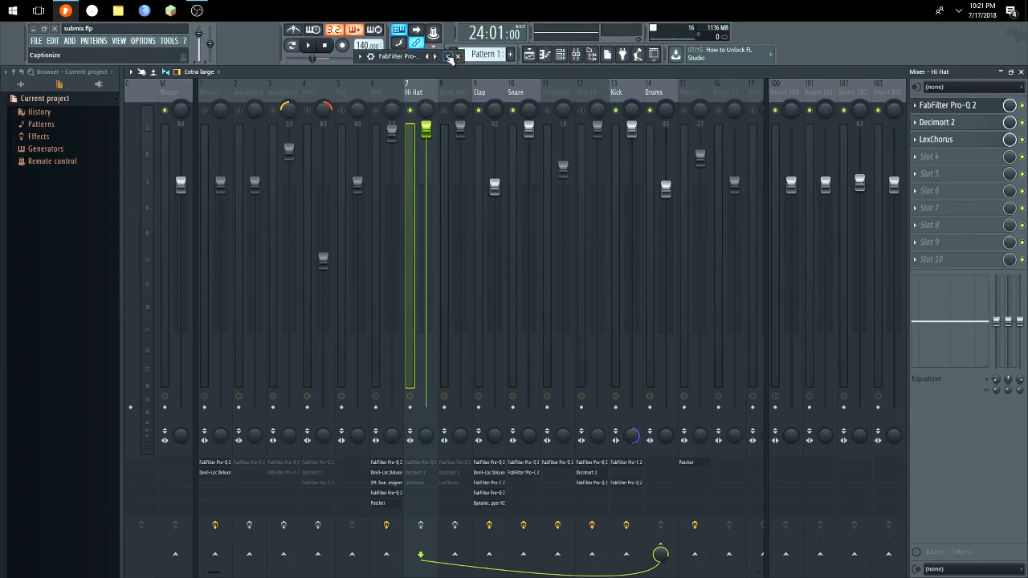
pyautogui.click(450, 58)
pyautogui.moveTo(295, 176)
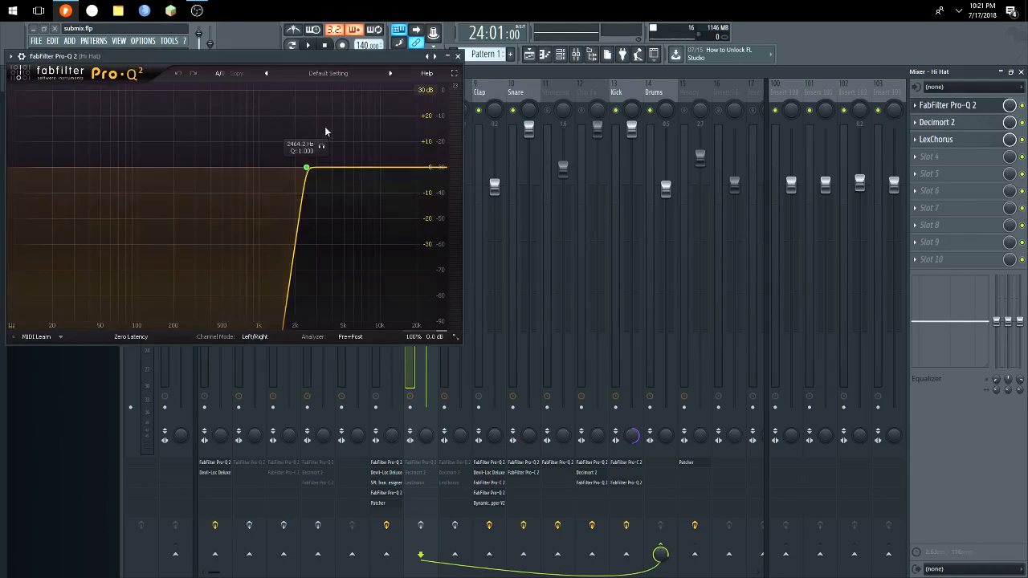
pyautogui.click(307, 168)
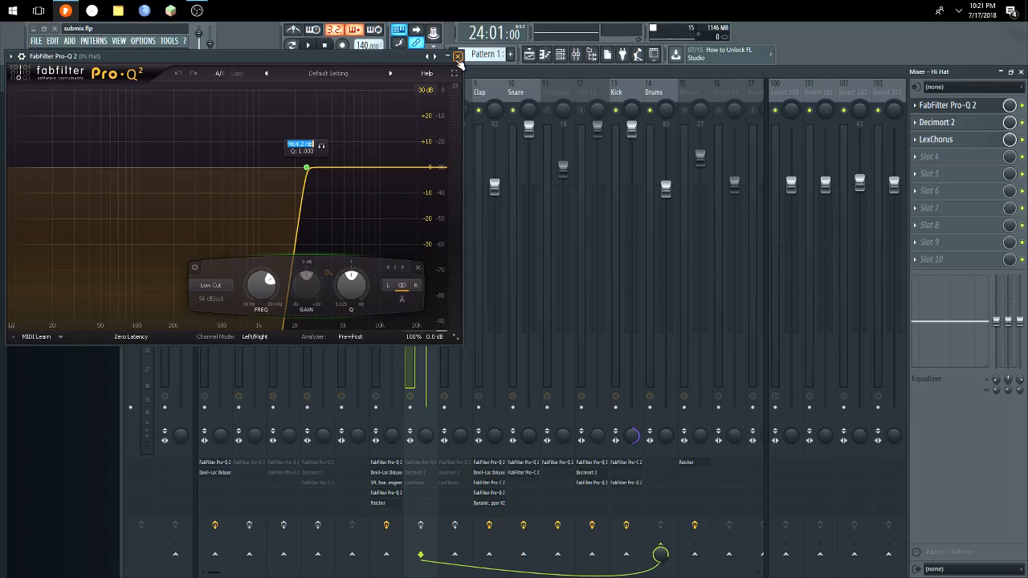
pyautogui.click(458, 57)
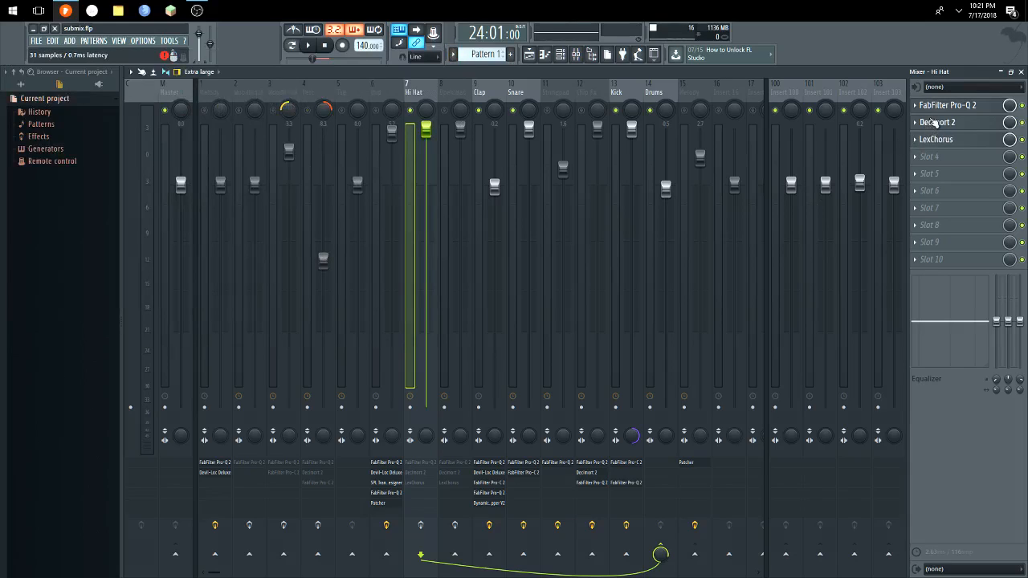
# Sweep the resampler frequency in the Hi Hat's Decimort 2 during playback and set it to 30598 Hz.
pyautogui.click(936, 123)
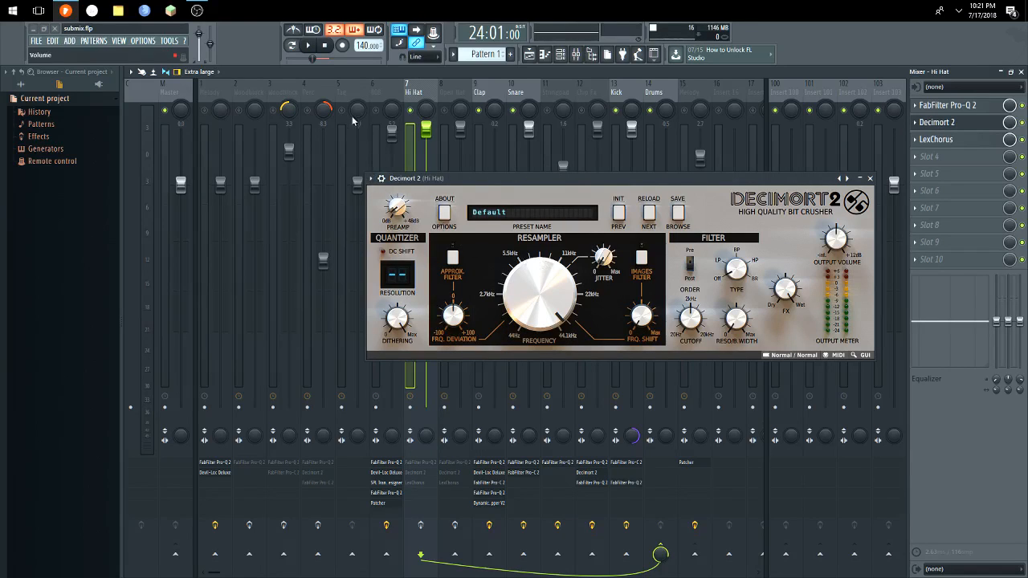
pyautogui.press('space')
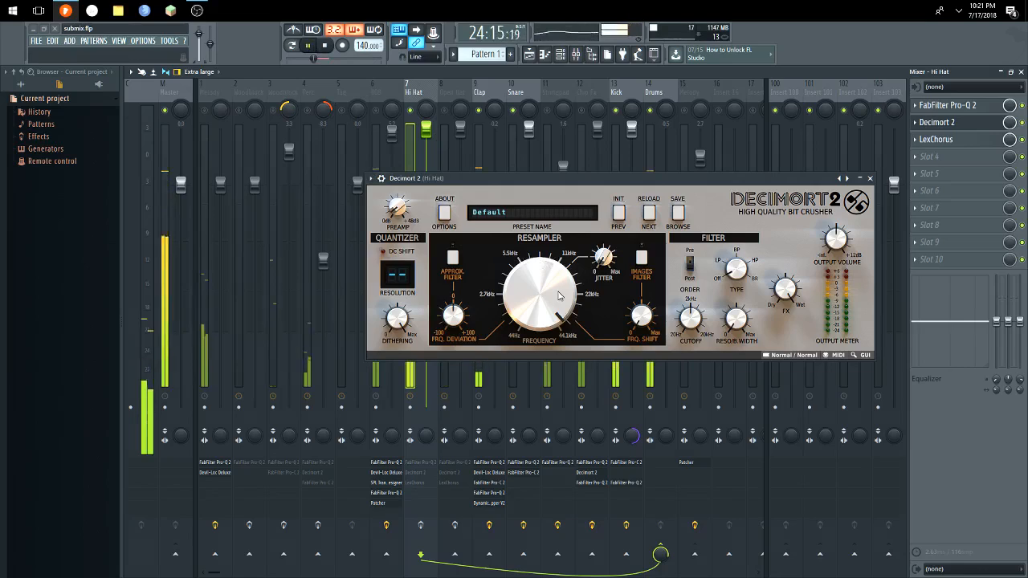
pyautogui.scroll(-2, 560, 296)
pyautogui.scroll(-15, 560, 296)
pyautogui.scroll(15, 560, 297)
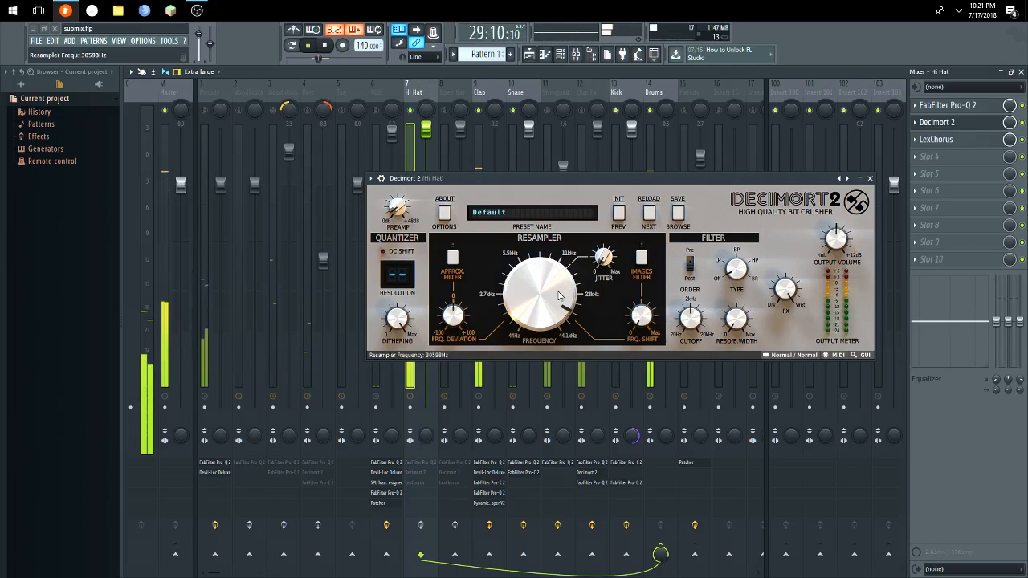
pyautogui.press('space')
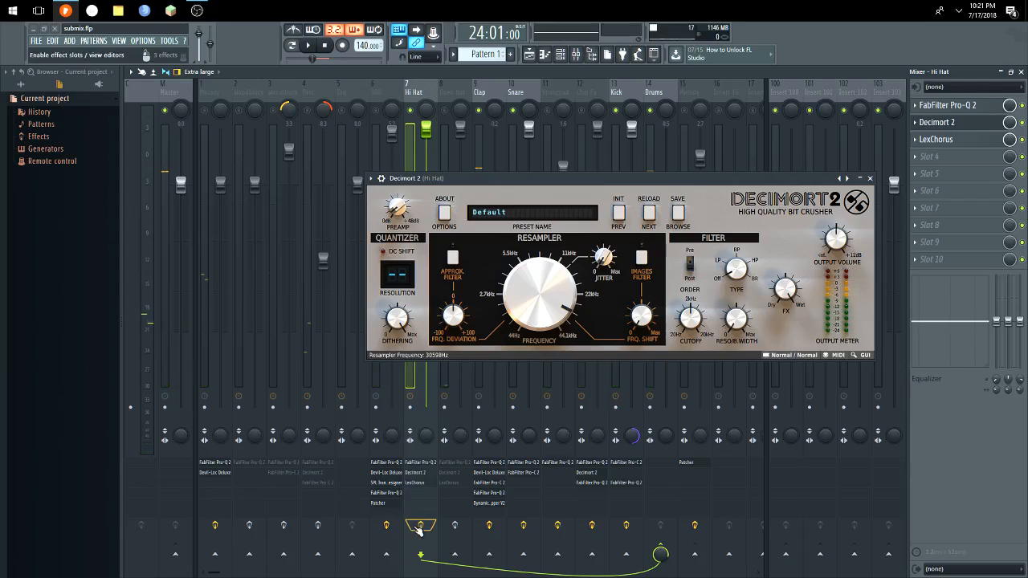
# Audition the Hi Hat with its effect slots enabled, trying a 27088 Hz resampler frequency before setting Decimort 2 to 30598 Hz.
pyautogui.press('space')
pyautogui.scroll(-2, 511, 319)
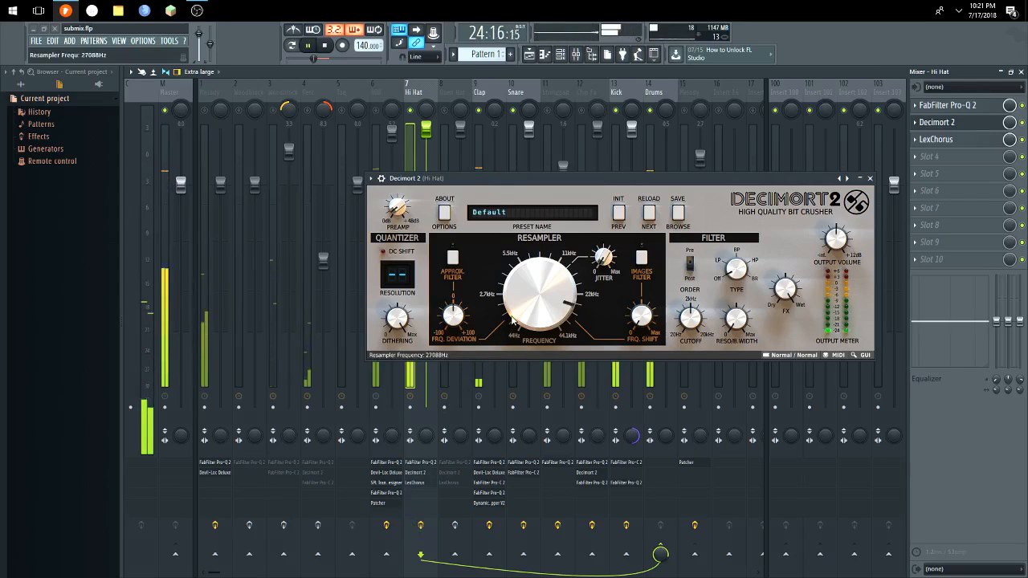
pyautogui.scroll(2, 512, 320)
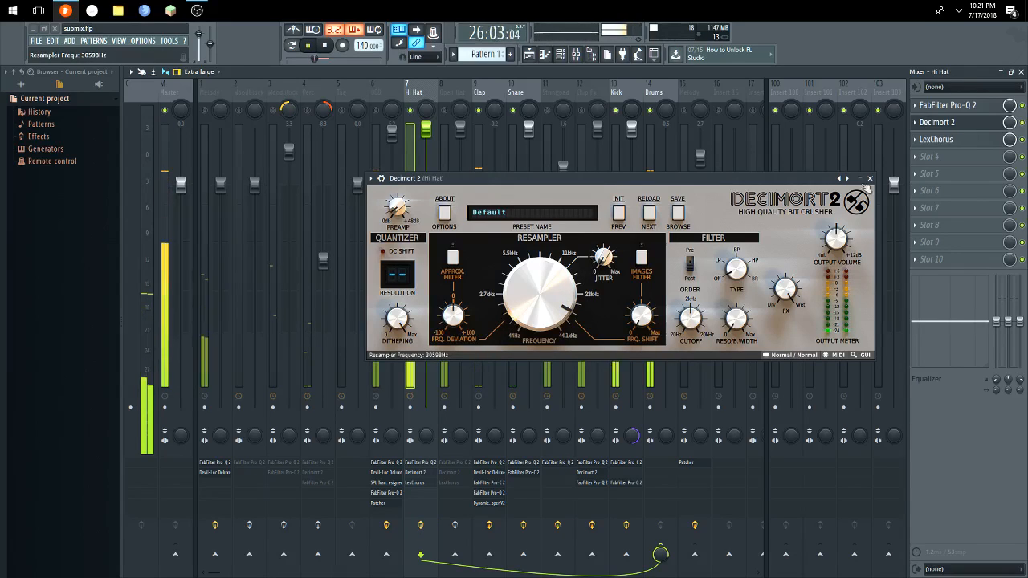
pyautogui.click(870, 178)
pyautogui.press('space')
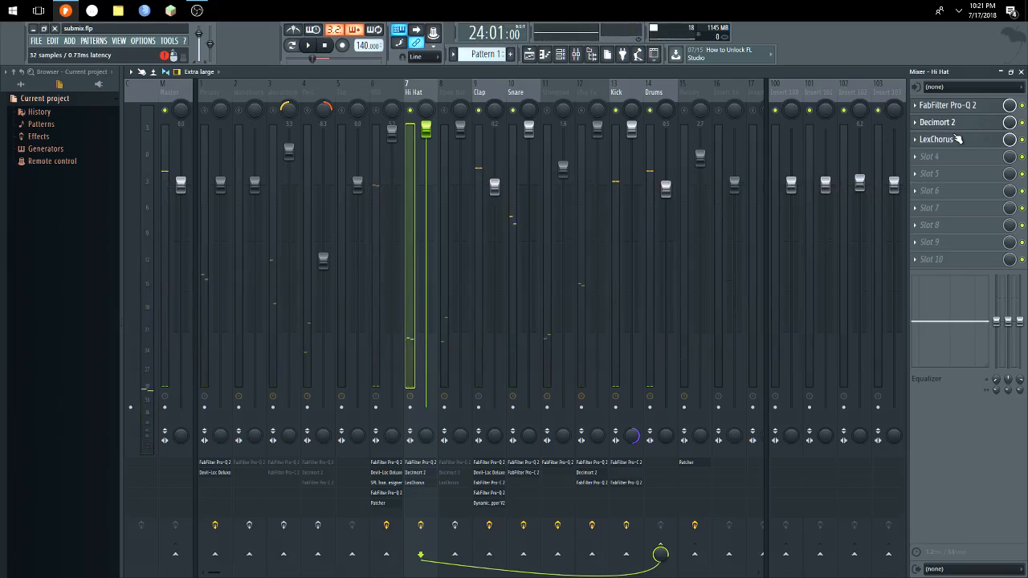
# Review the rate, diffusion and mix settings of the LexChorus on the Hi Hat.
pyautogui.click(946, 140)
pyautogui.moveTo(104, 99); pyautogui.dragTo(434, 116)
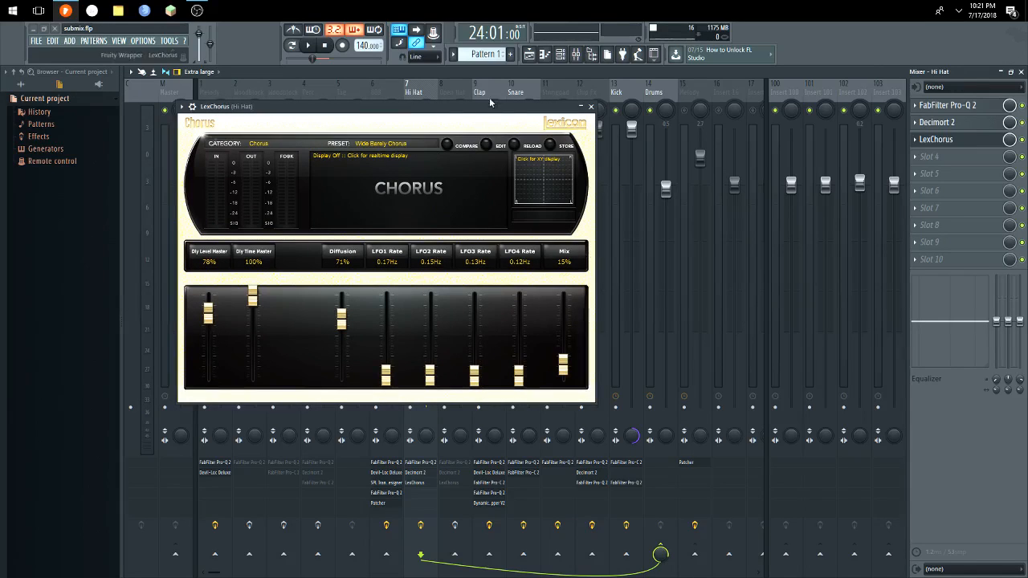
pyautogui.click(592, 107)
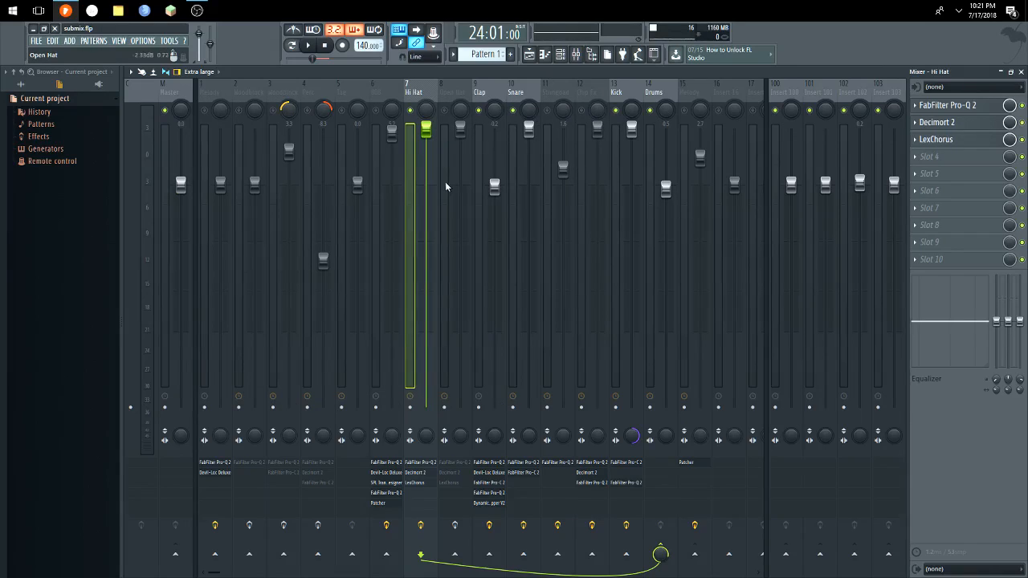
# Unmute the Open Hat, Woodblock and Perc tracks and enable the effect slots on the Woodblock and Perc.
pyautogui.click(445, 110)
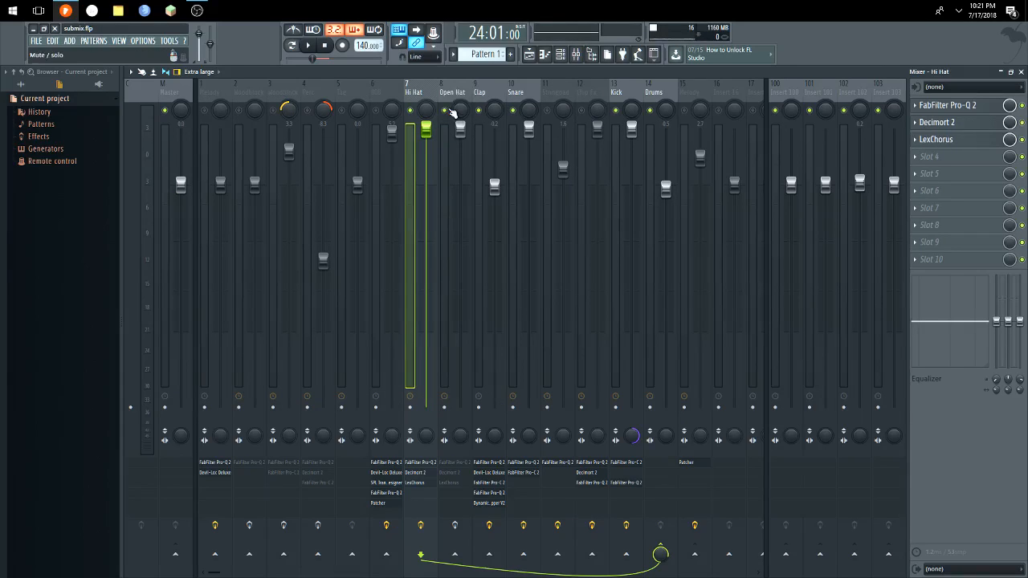
pyautogui.click(273, 110)
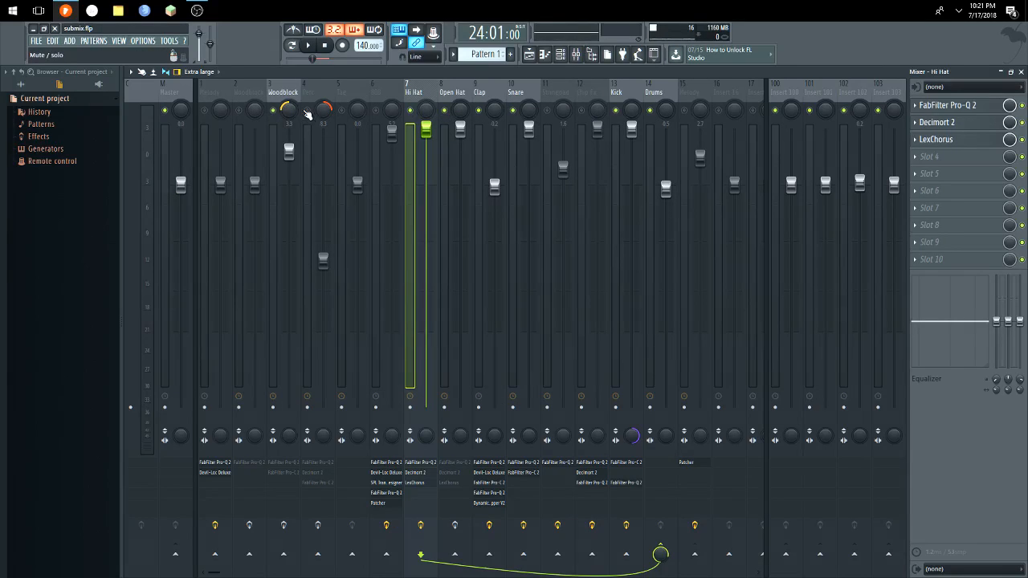
pyautogui.click(307, 110)
pyautogui.click(284, 525)
pyautogui.click(318, 525)
# Select the Woodblock track and review its Pro-Q 2 low cut and the ratio and release of its Pro-C 2.
pyautogui.click(275, 127)
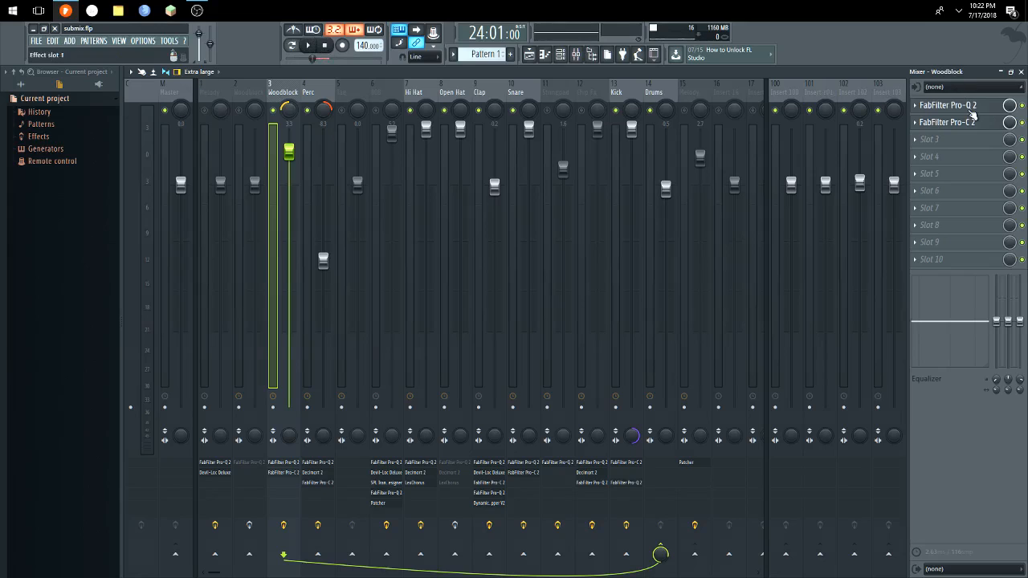
pyautogui.click(974, 106)
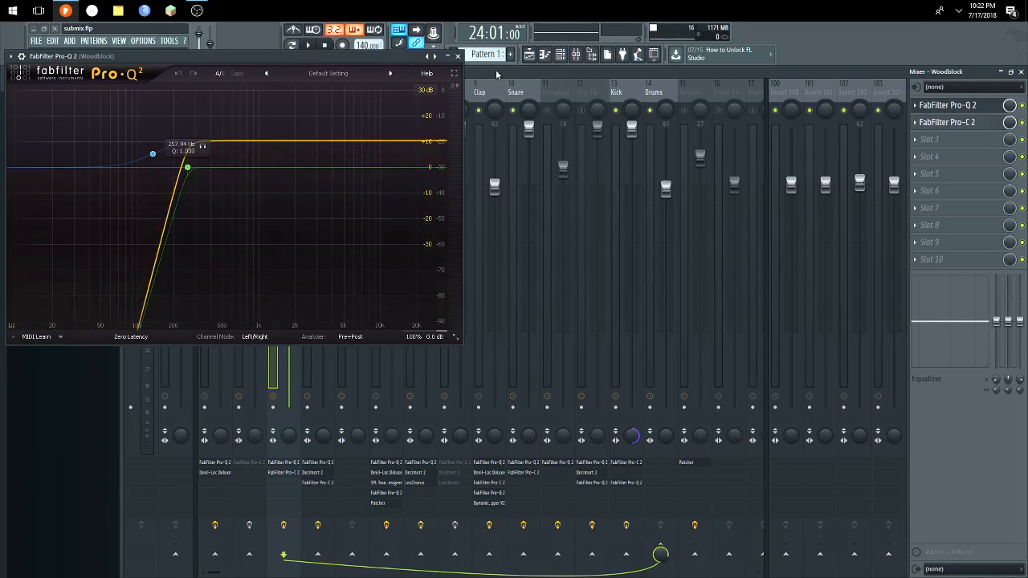
pyautogui.click(457, 56)
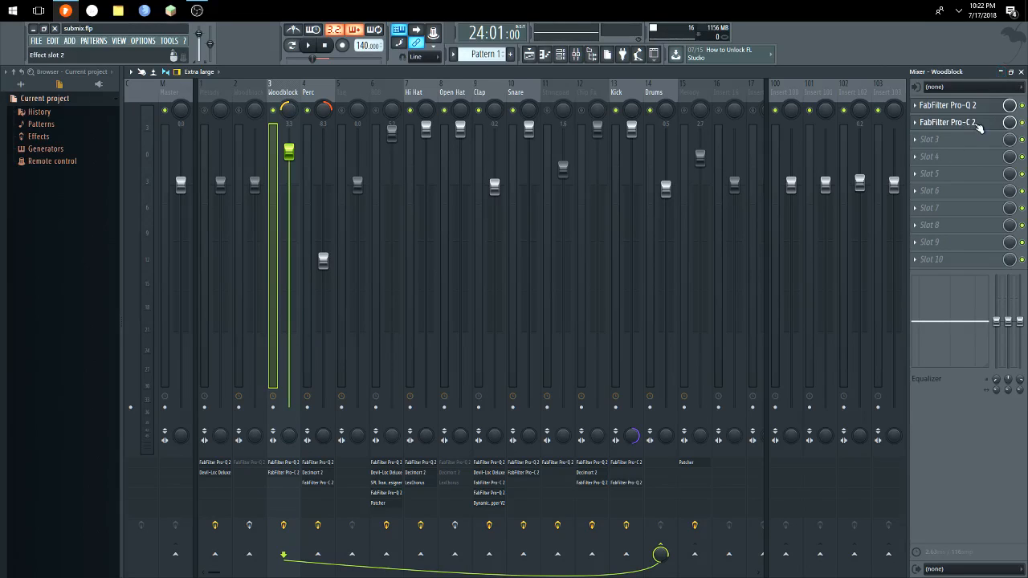
pyautogui.click(976, 123)
pyautogui.moveTo(194, 352)
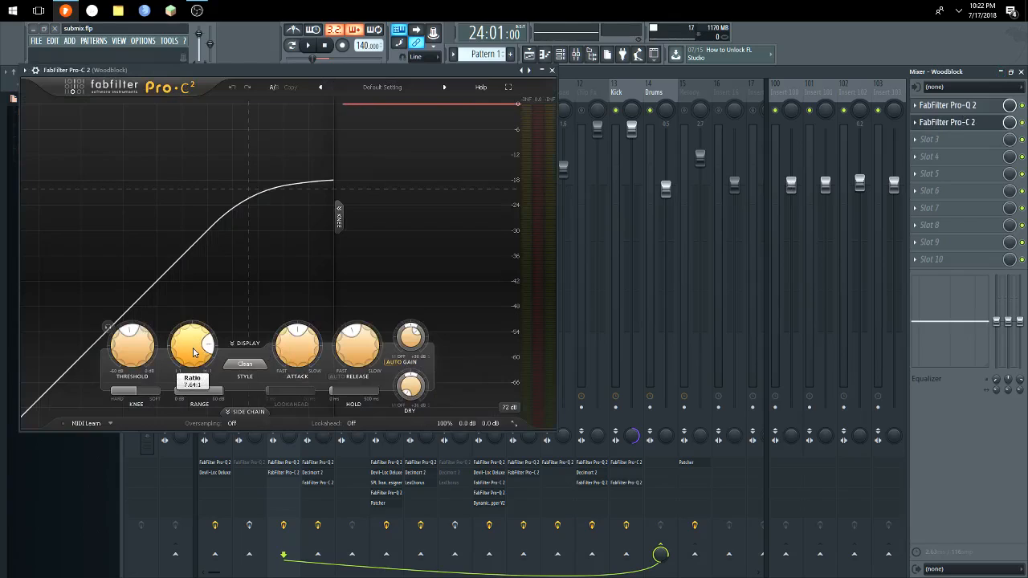
pyautogui.moveTo(353, 352)
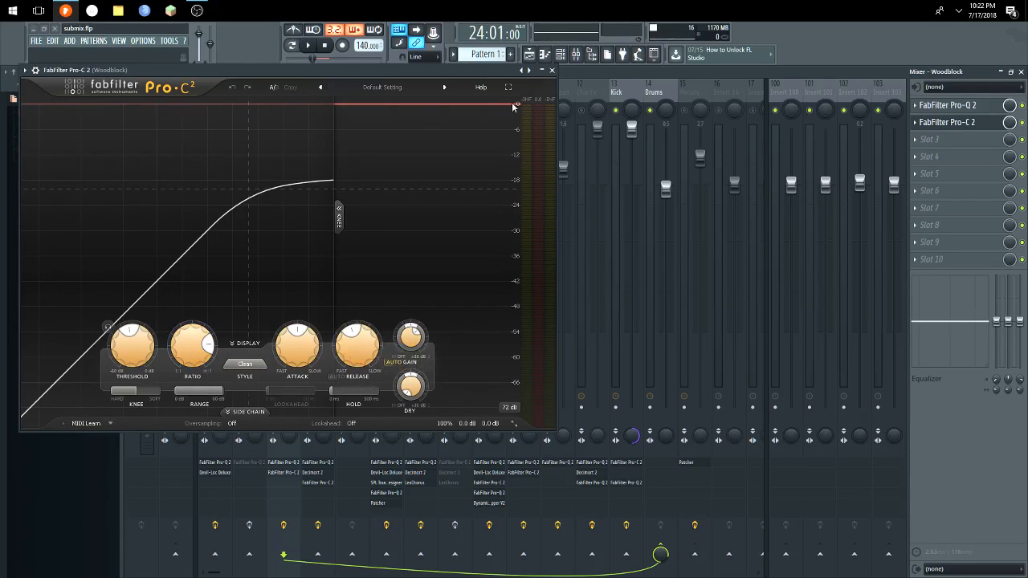
pyautogui.click(552, 70)
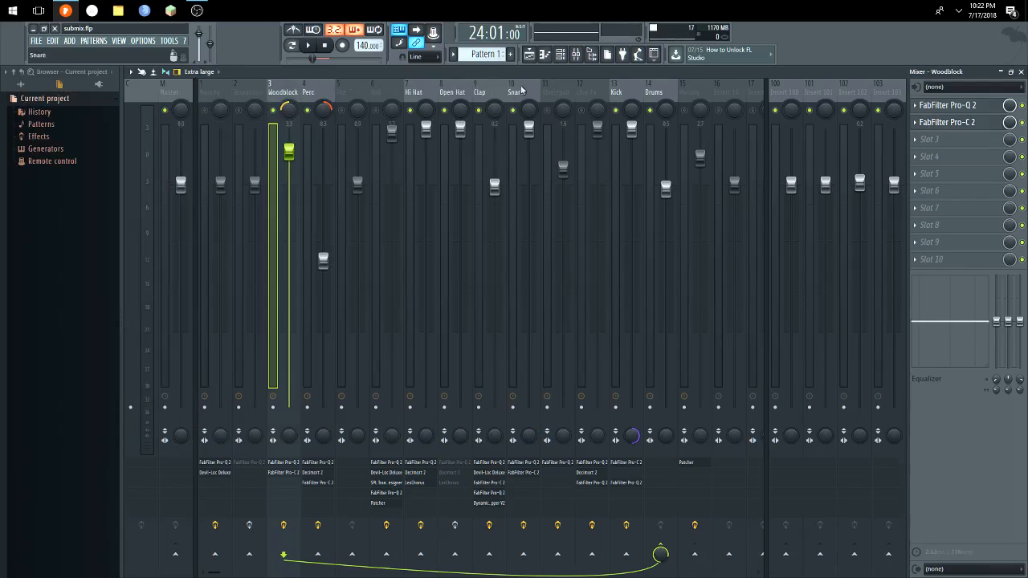
# Select the Perc track and review its Pro-Q 2 curve and Decimort 2 settings.
pyautogui.click(306, 129)
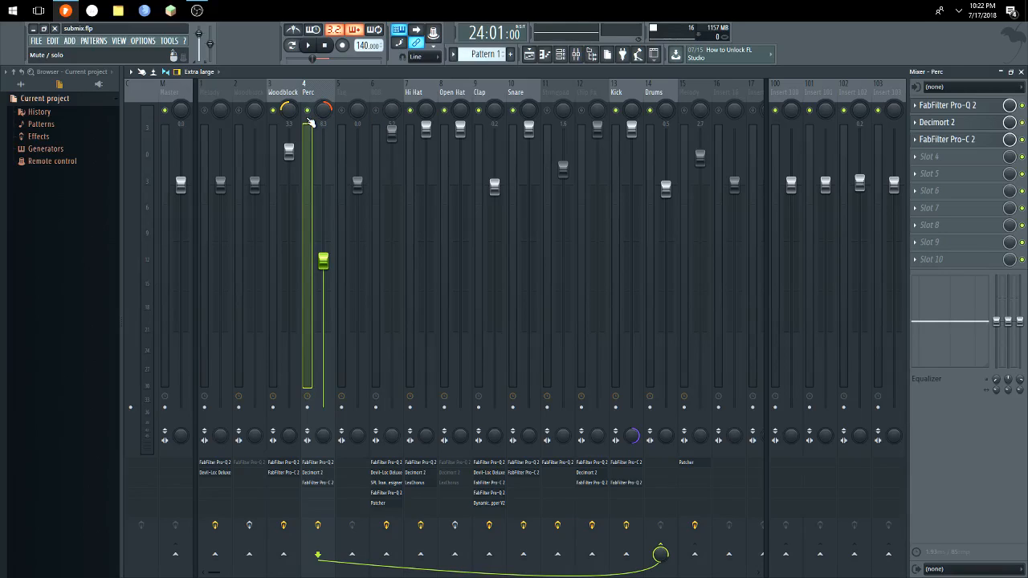
pyautogui.click(948, 106)
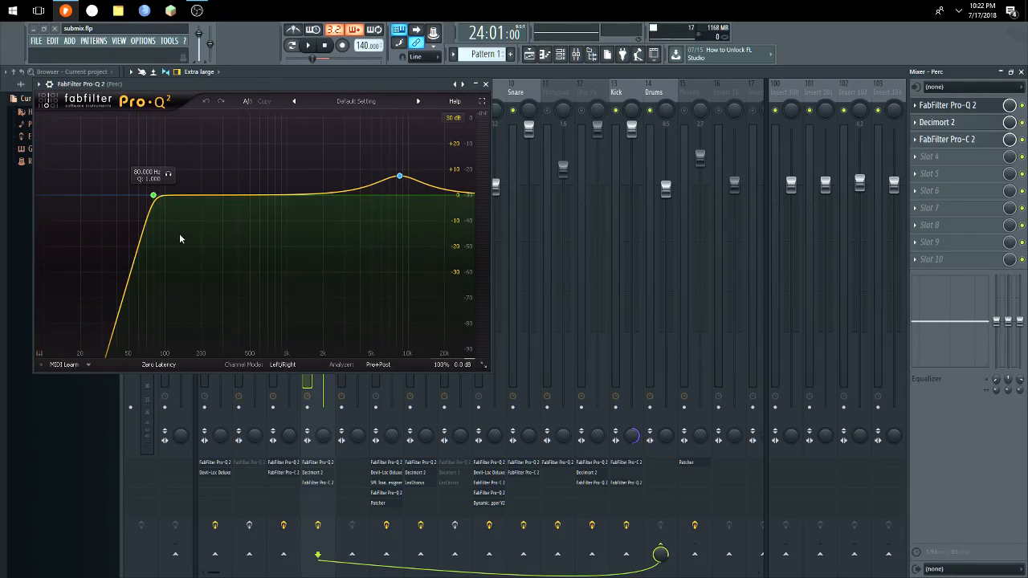
pyautogui.click(486, 84)
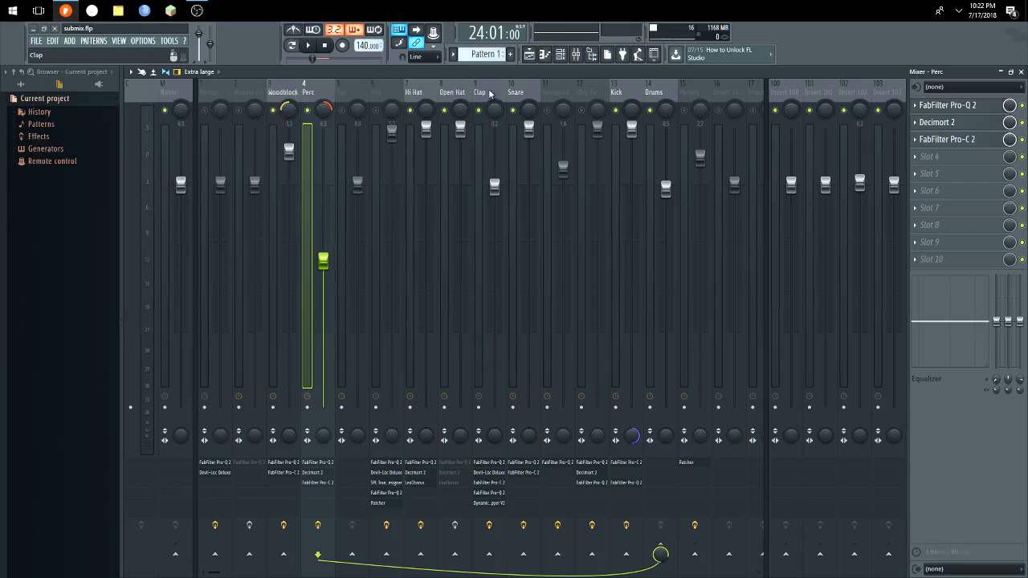
pyautogui.click(948, 105)
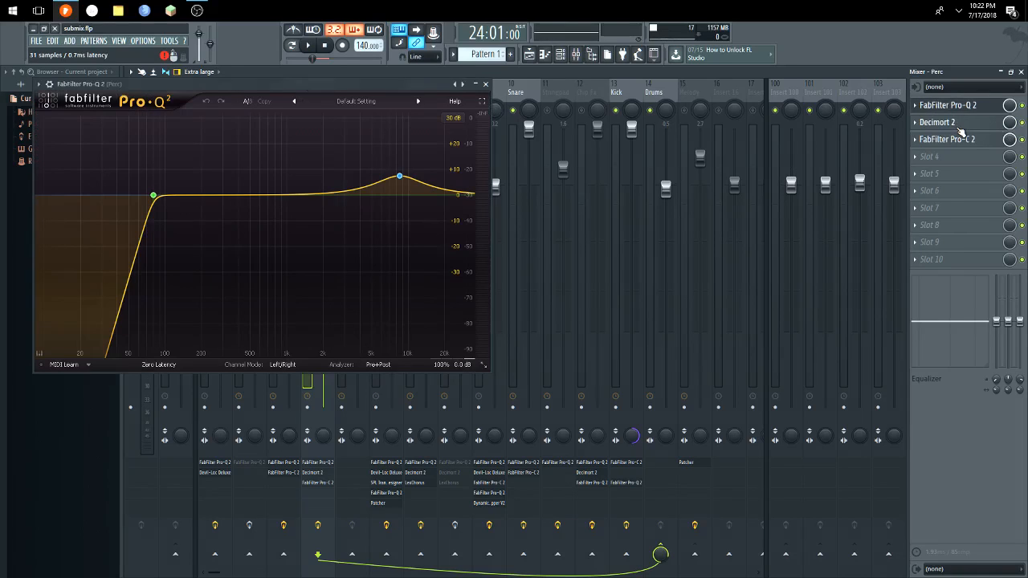
pyautogui.click(937, 122)
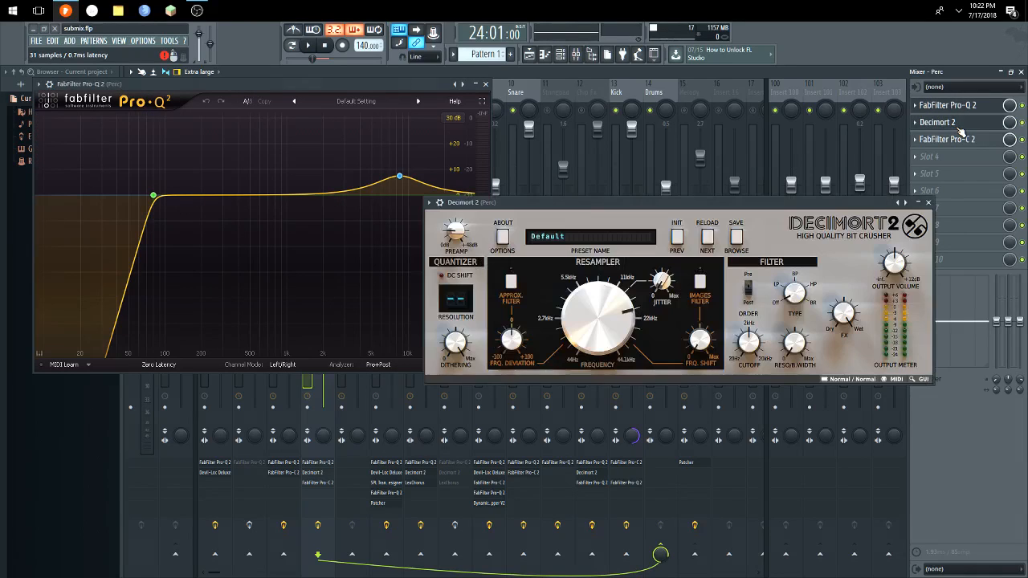
pyautogui.click(928, 202)
pyautogui.click(486, 85)
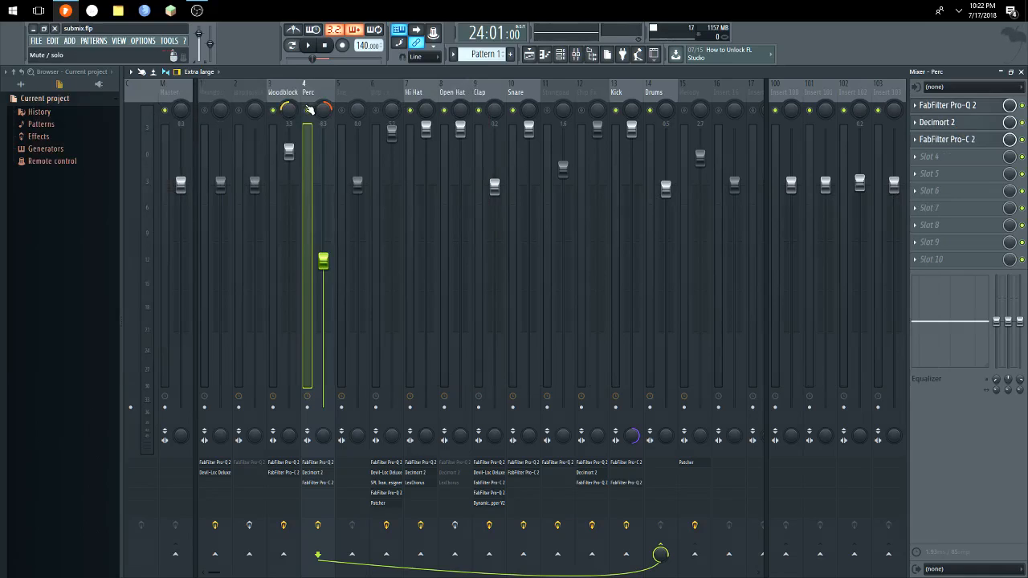
# Audition the soloed Perc with its effect slots bypassed and re-enabled, and review its Pro-C 2 compressor settings.
pyautogui.press('space')
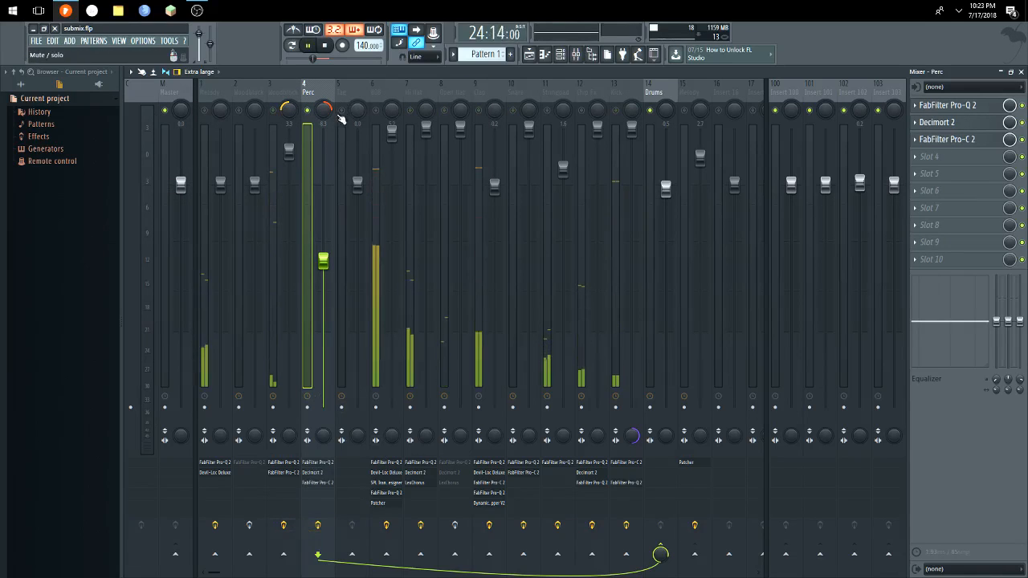
pyautogui.click(320, 526)
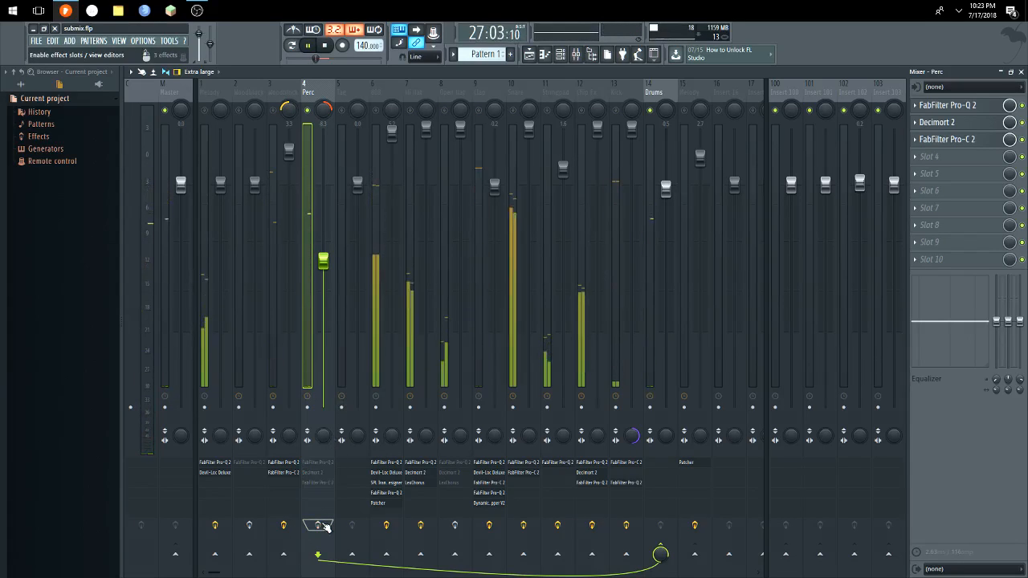
pyautogui.click(320, 525)
pyautogui.press('space')
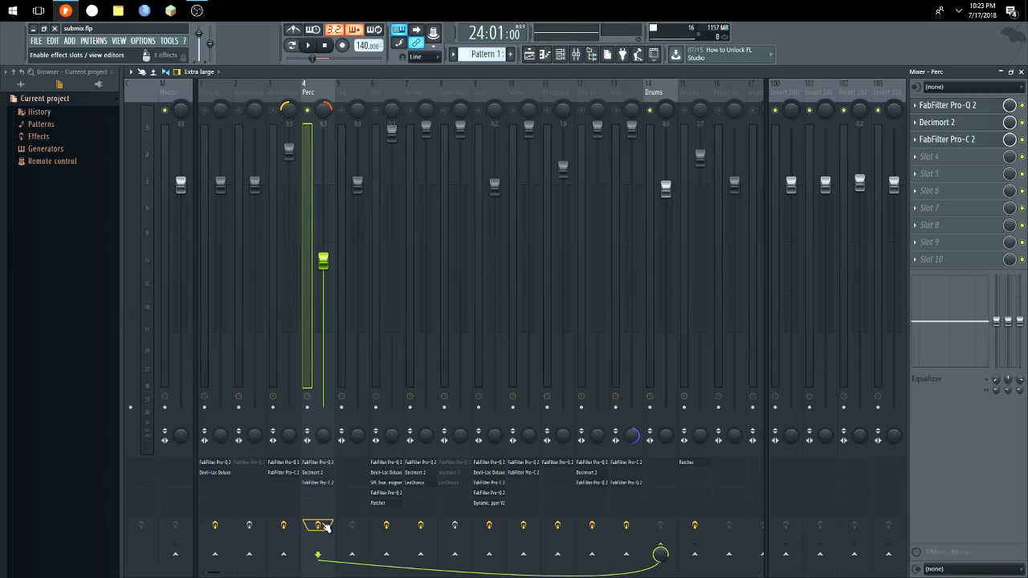
pyautogui.click(942, 139)
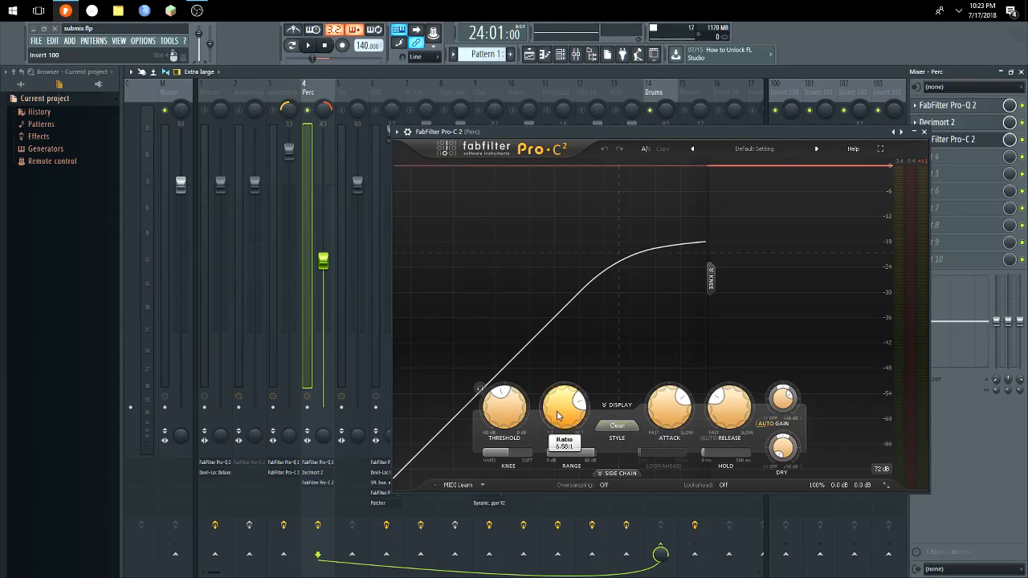
pyautogui.click(924, 132)
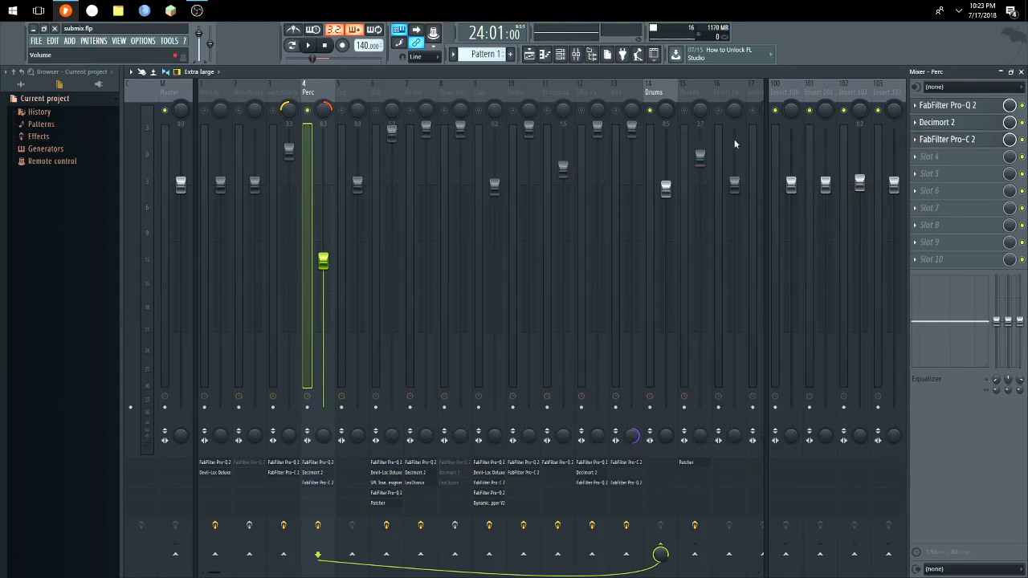
# Unmute the Kick, Snare, Clap, Open Hat and Hi Hat tracks alongside the Perc.
pyautogui.click(615, 110)
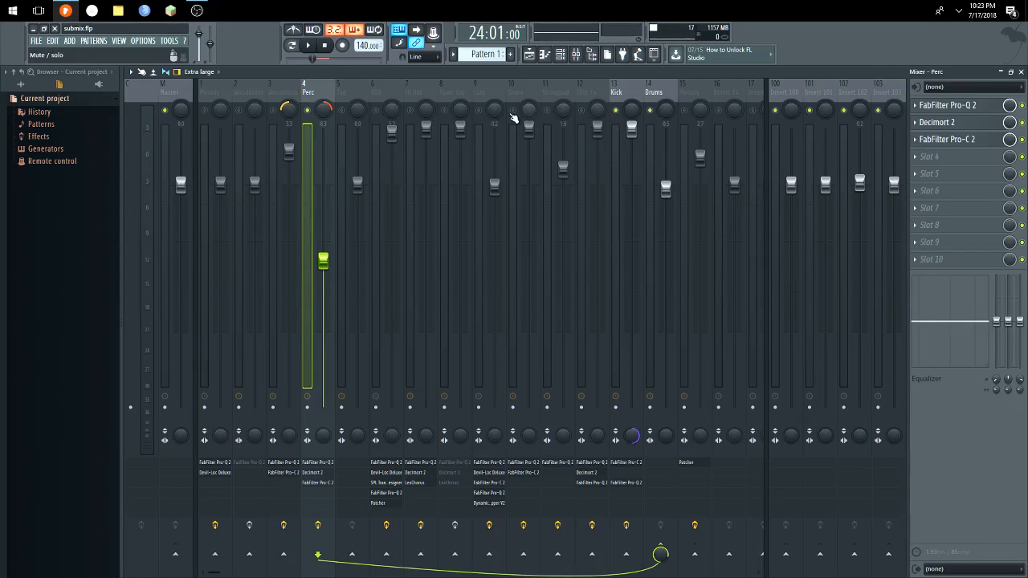
pyautogui.click(512, 110)
pyautogui.click(478, 112)
pyautogui.click(444, 112)
pyautogui.click(403, 114)
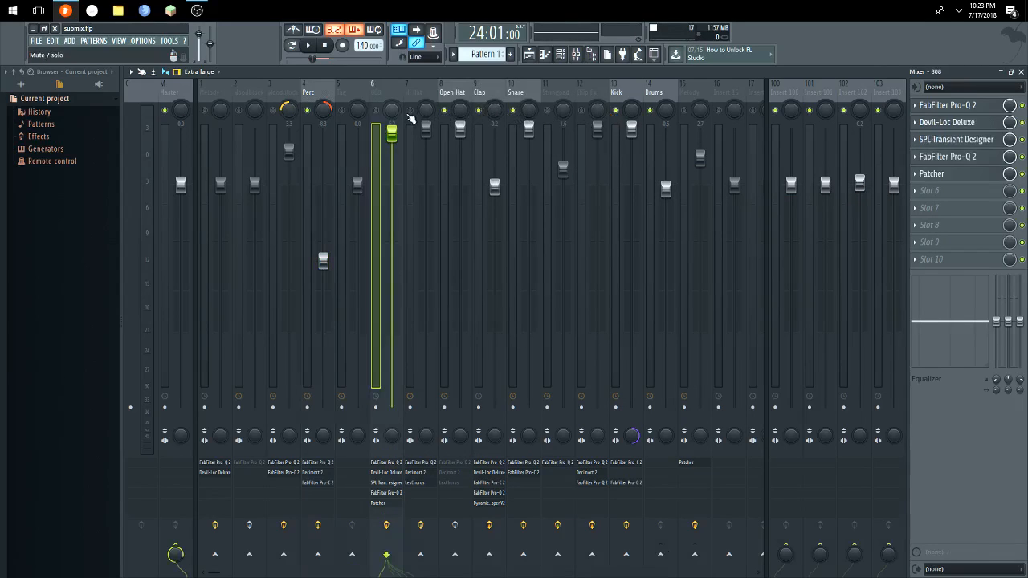
pyautogui.click(409, 112)
# Audition the unmuted drums, enable the Open Hat's effect slots, and play the drums again with them active.
pyautogui.press('space')
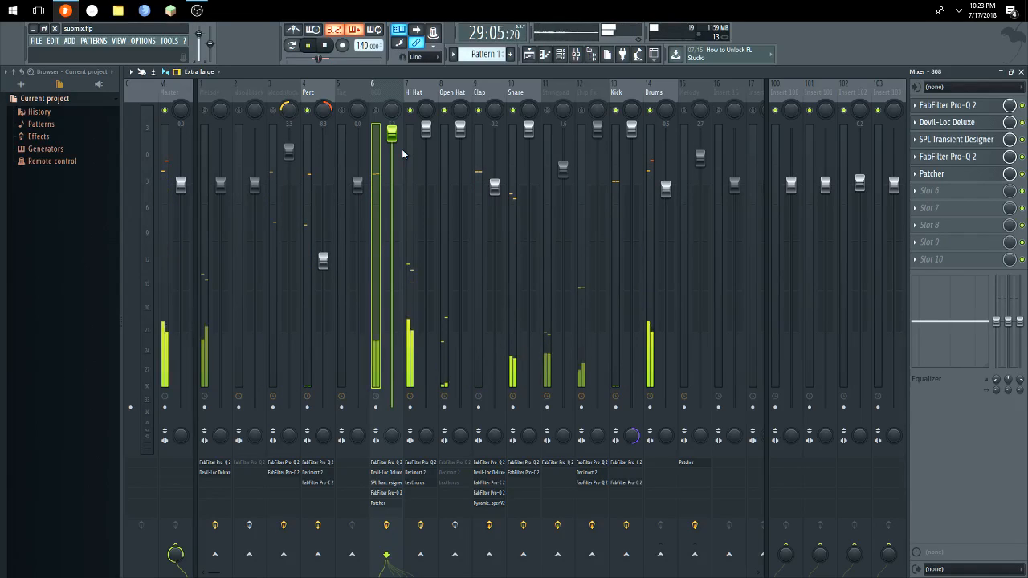
pyautogui.press('space')
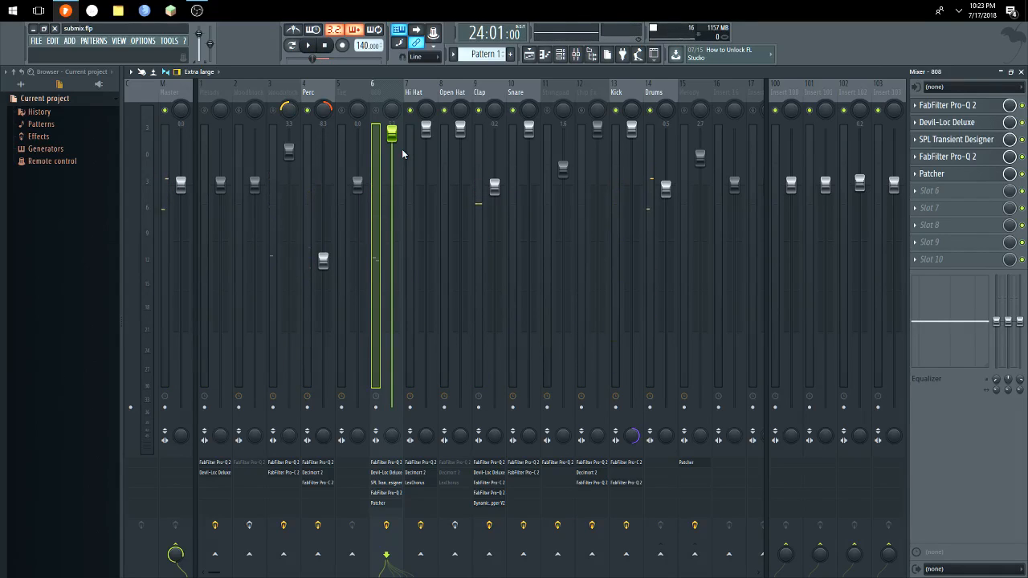
pyautogui.click(465, 525)
pyautogui.press('space')
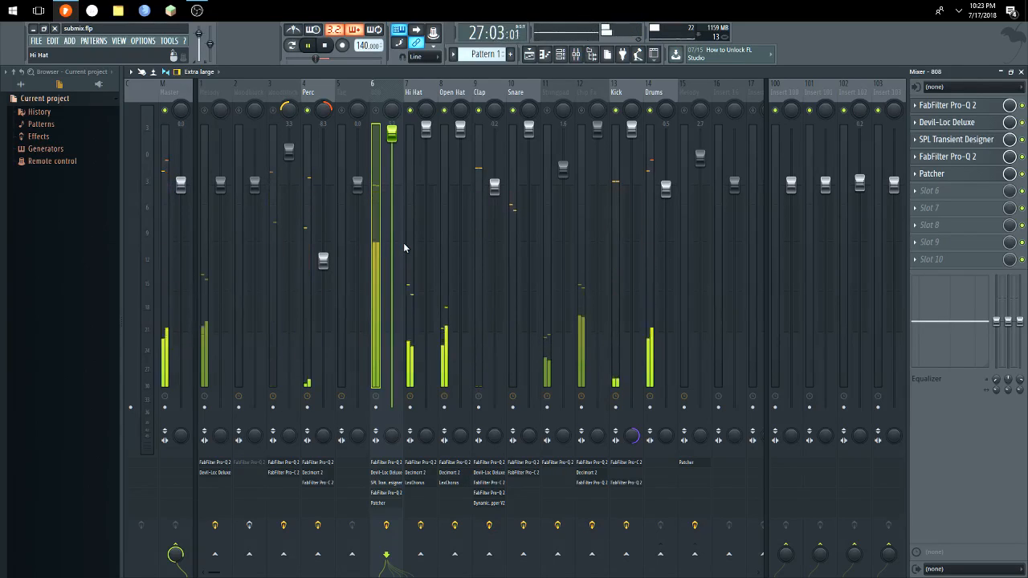
pyautogui.press('space')
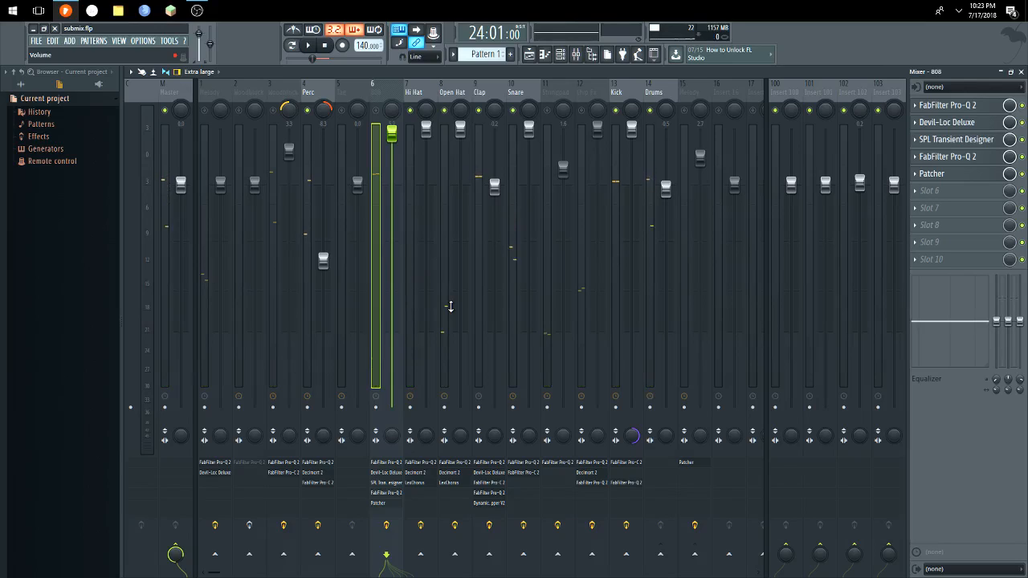